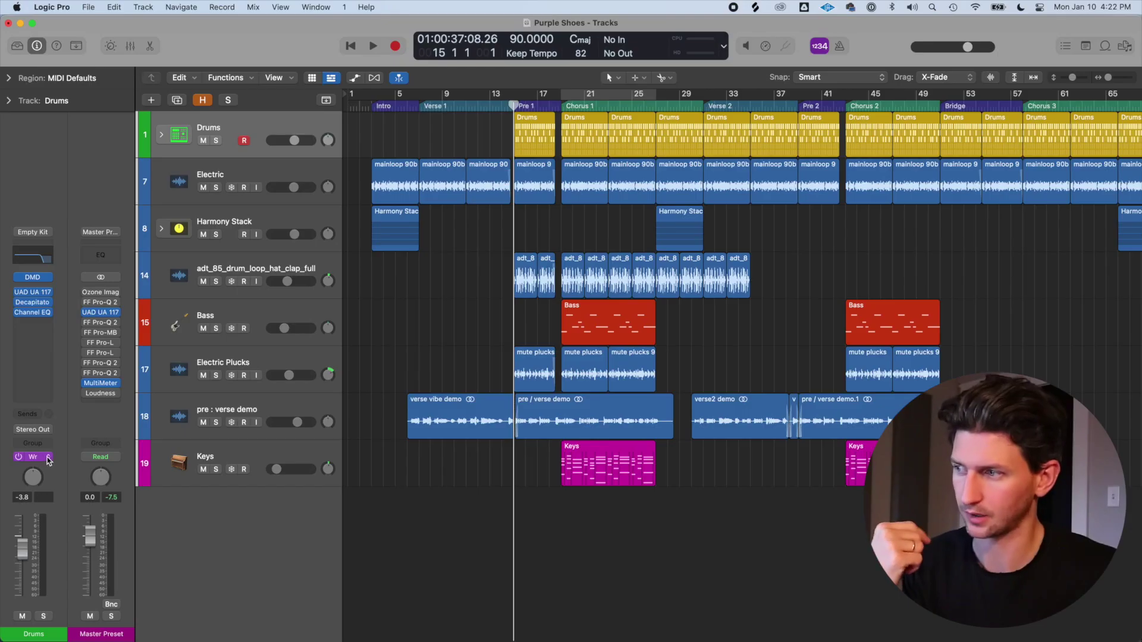
Step: Switch the Drums channel strip's automation mode to Write
left_click(47, 461)
left_click(51, 438)
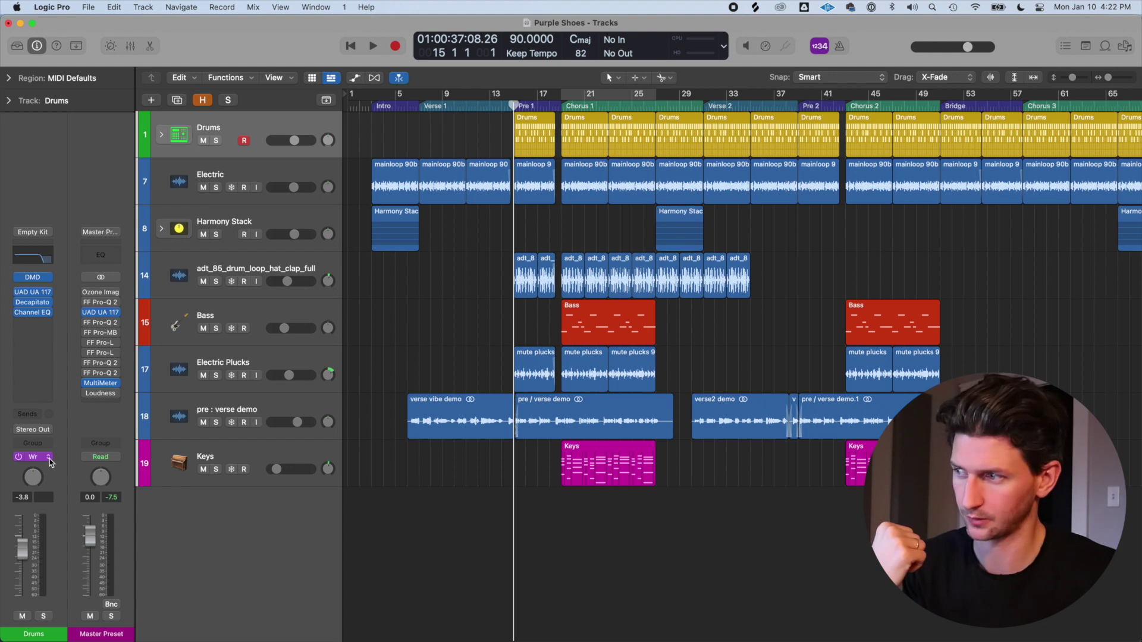
left_click(50, 459)
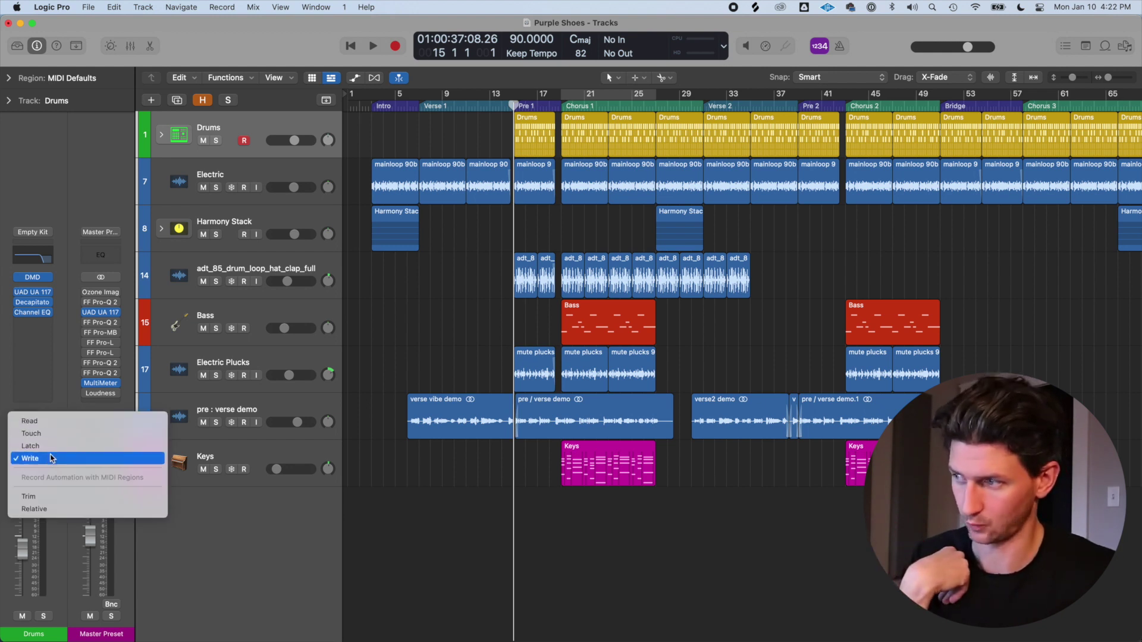
left_click(59, 401)
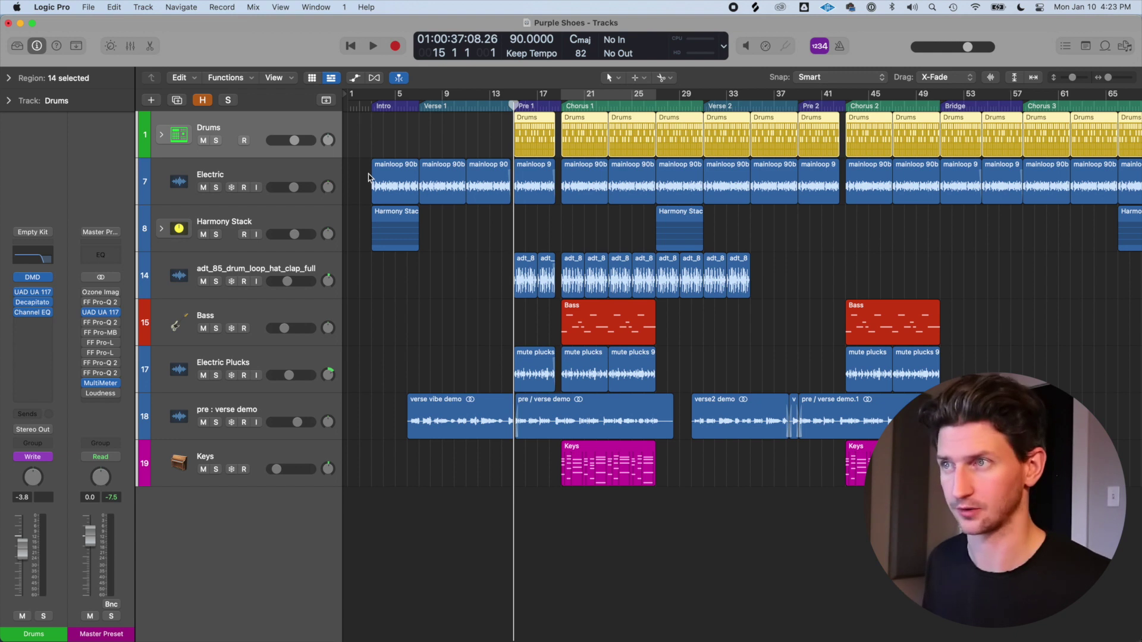
Step: Toggle automation view with A, return Drums to Read mode, and show all automation lanes
key("a")
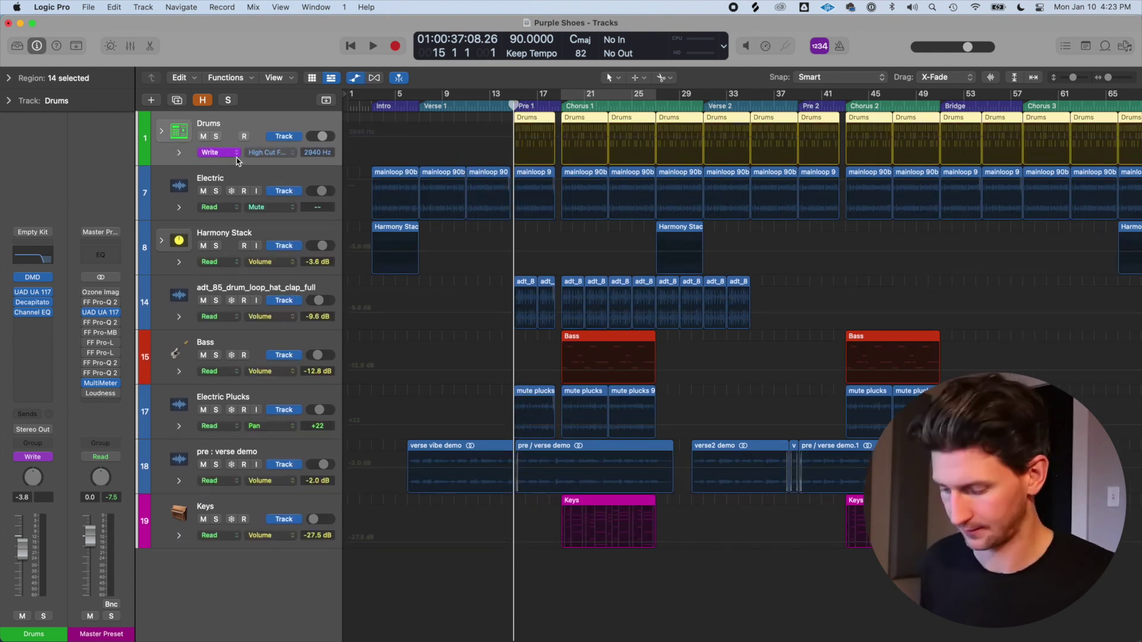
key("a")
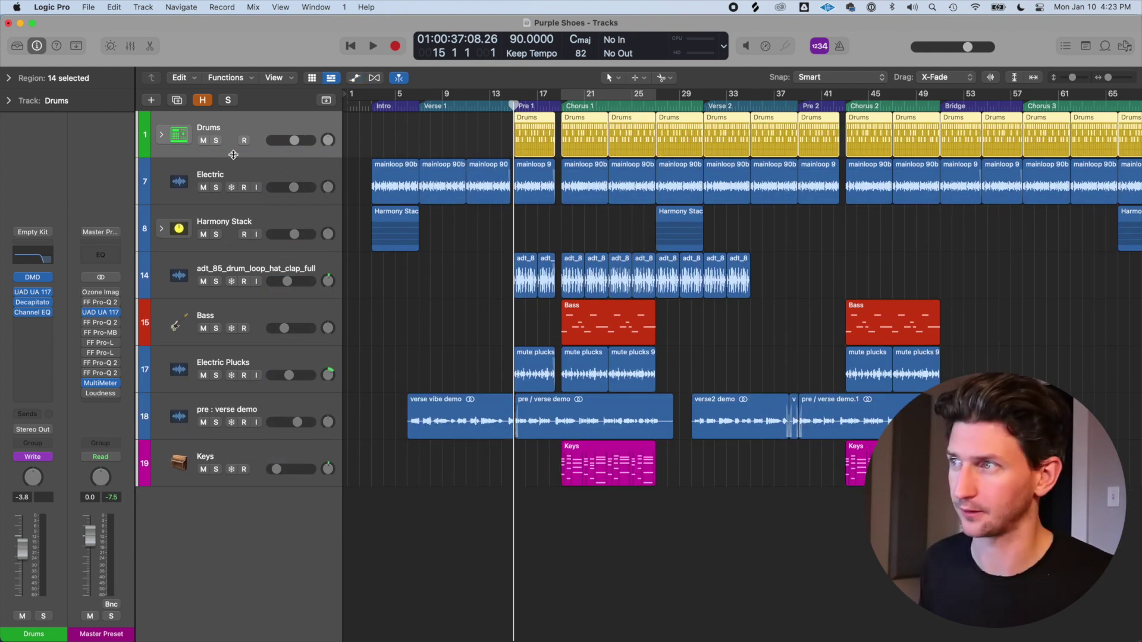
left_click(42, 460)
left_click(36, 437)
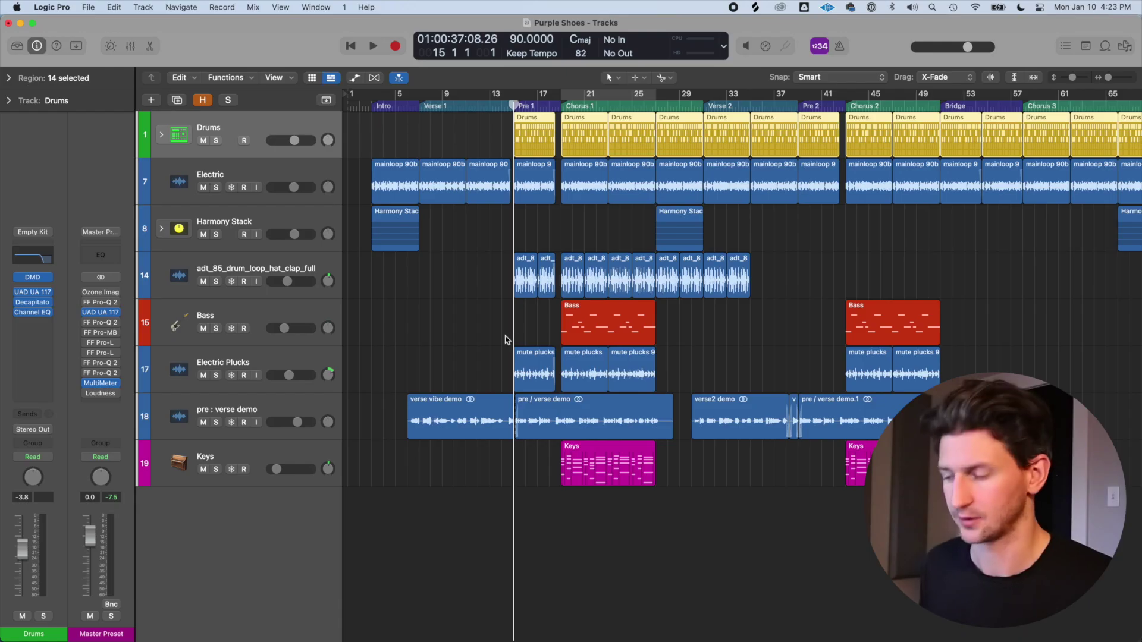
key("a")
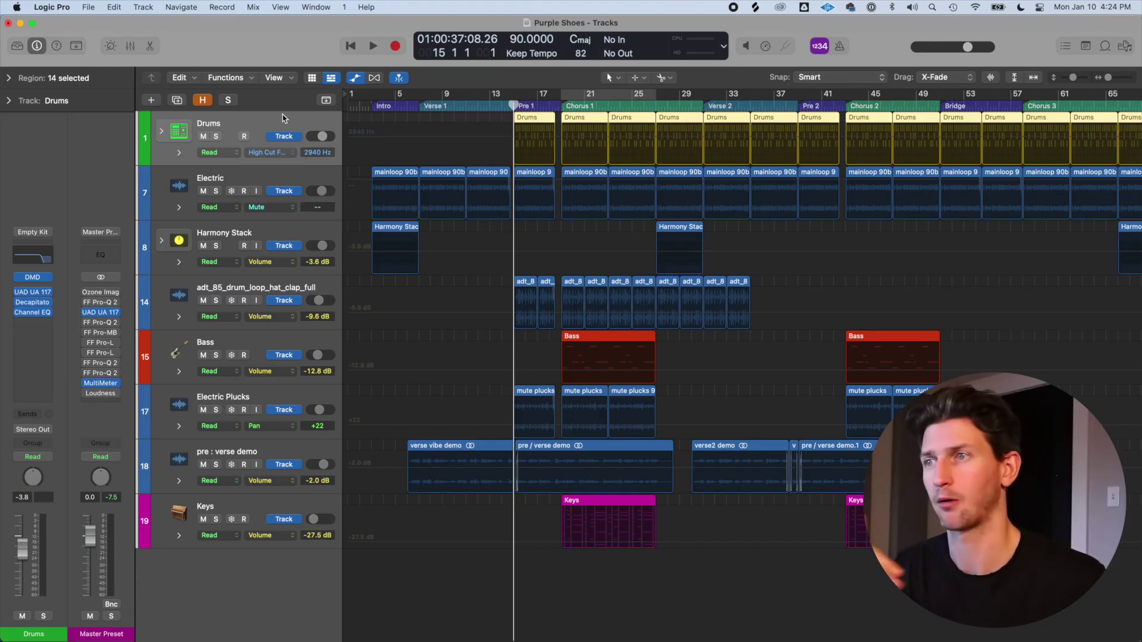
Step: Select the Electric track and open its channel strip's automation mode choices
left_click(271, 179)
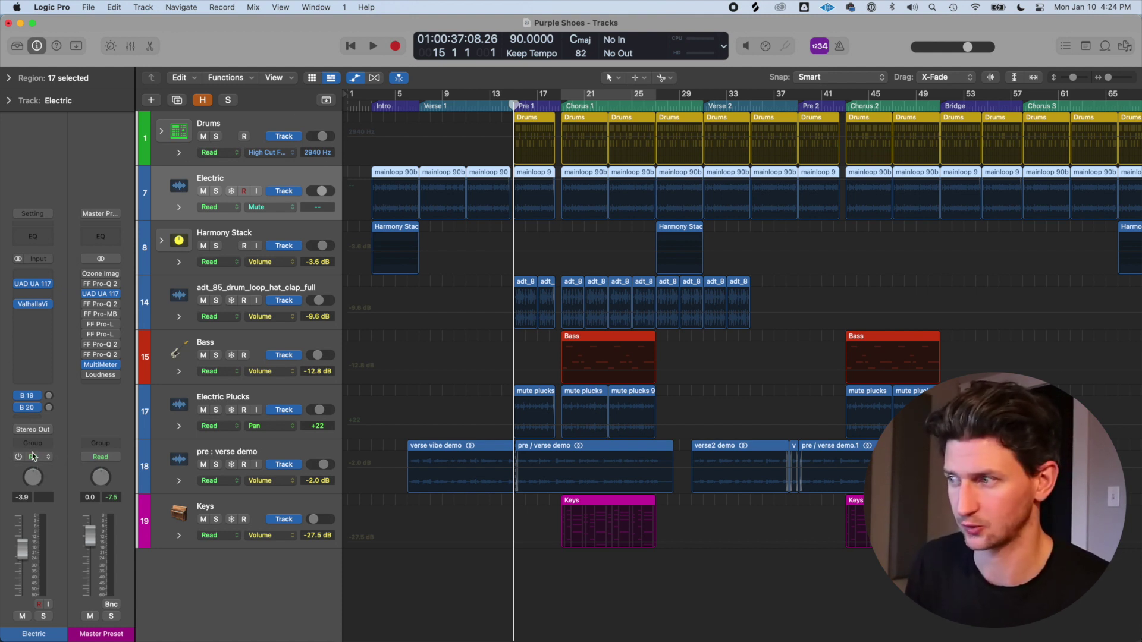
left_click(34, 456)
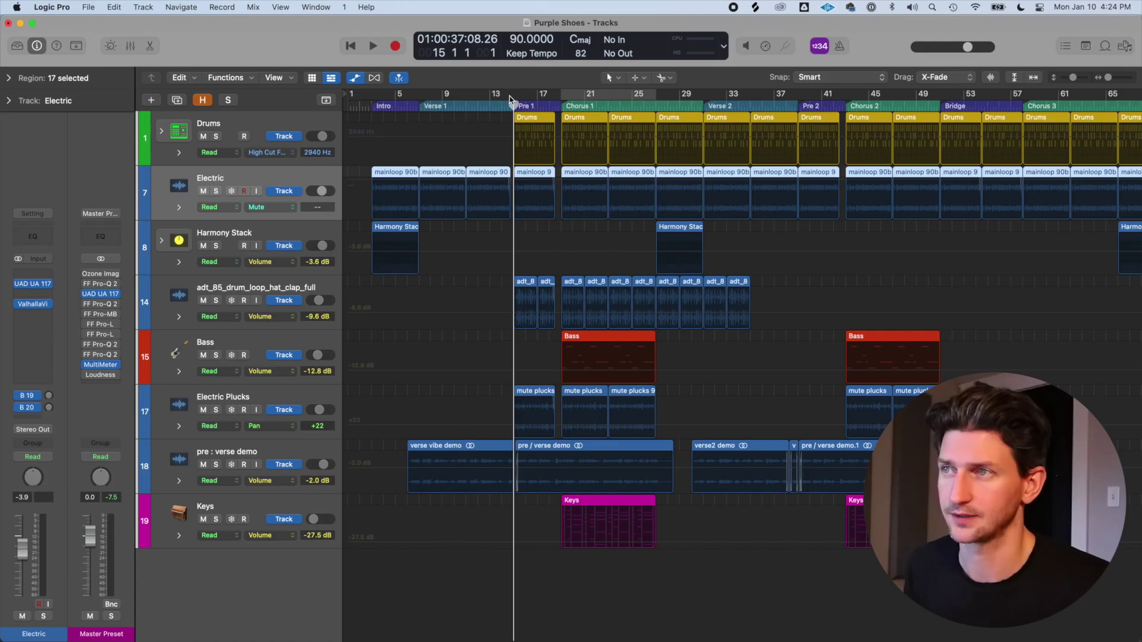
Step: Cycle bars 15–29, solo Drums, and start playback
left_click(510, 100)
left_click(216, 136)
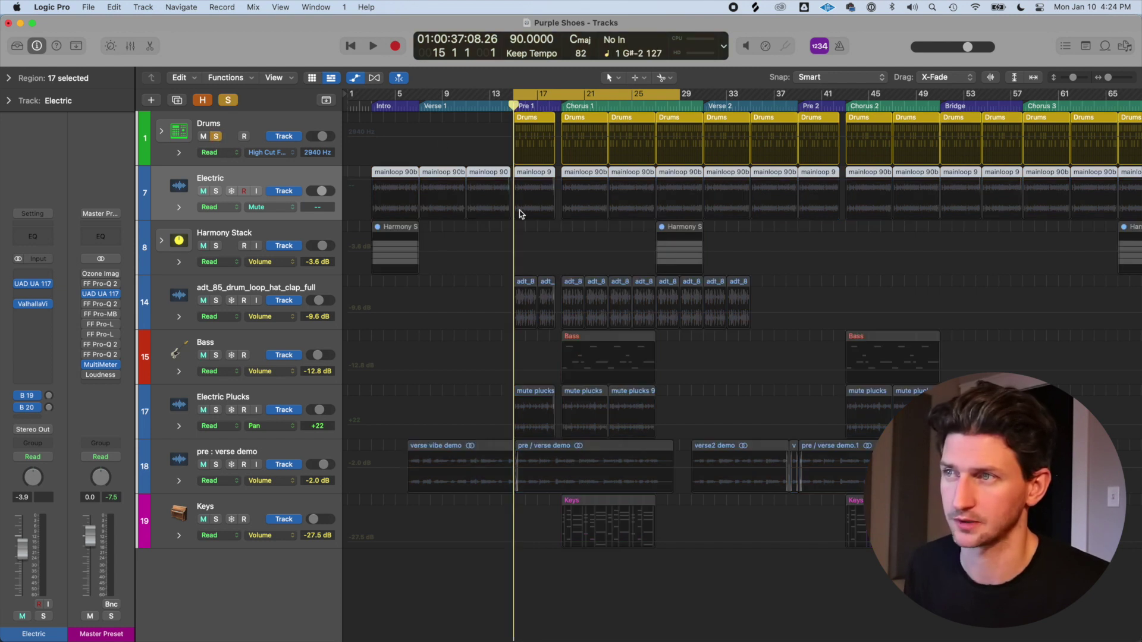
key("space")
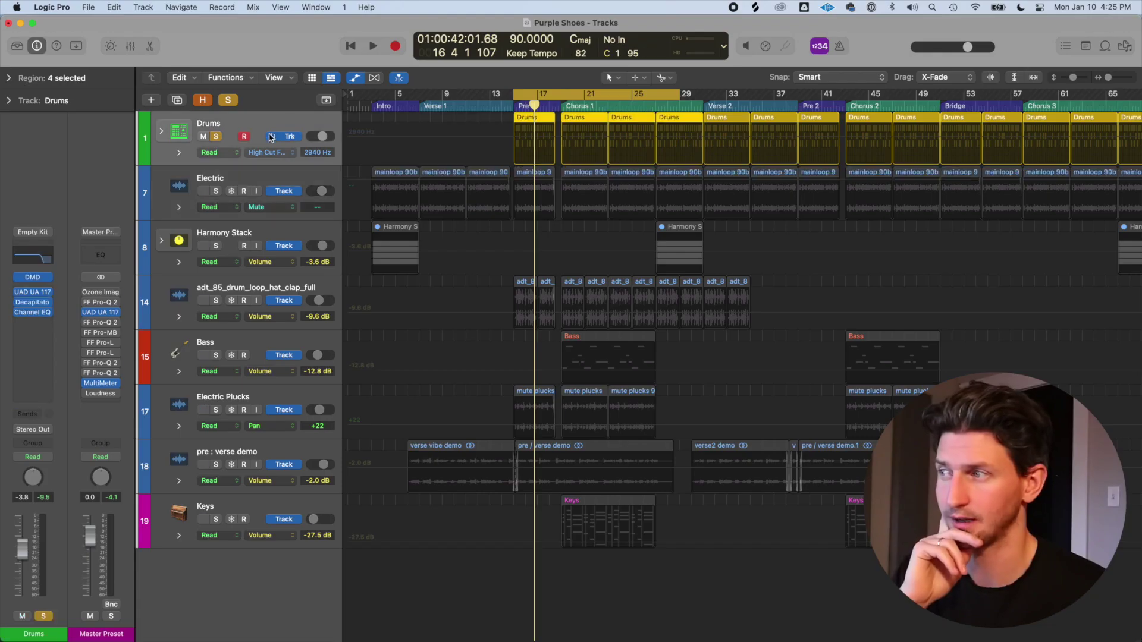
Step: Remove the Drums Channel EQ and insert a fresh Factory Default Channel EQ
left_click(50, 312)
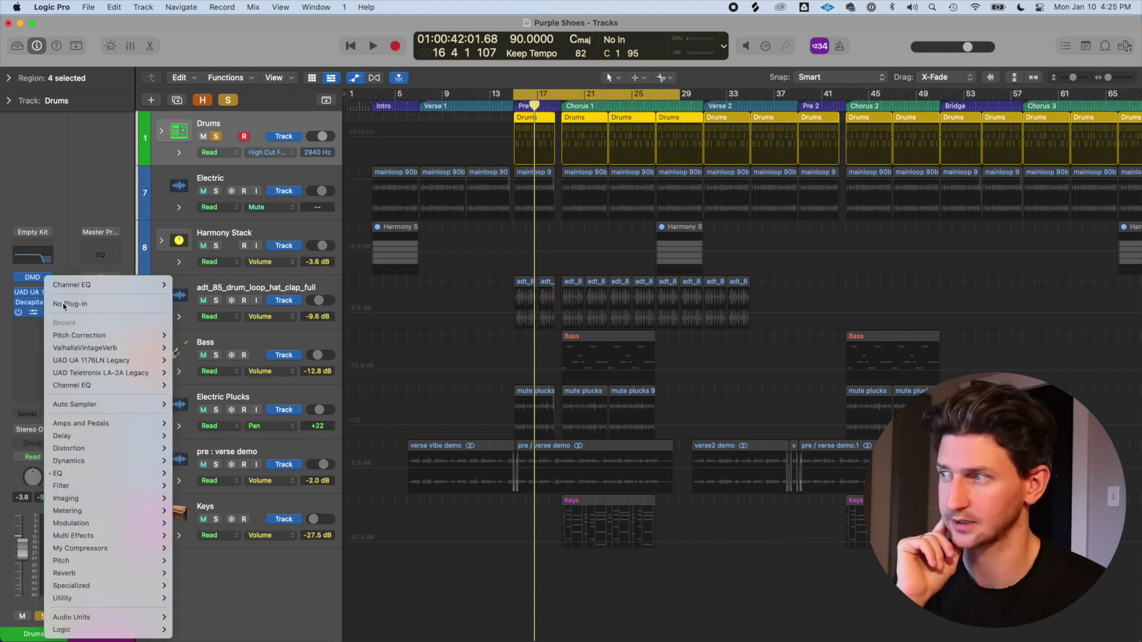
left_click(63, 304)
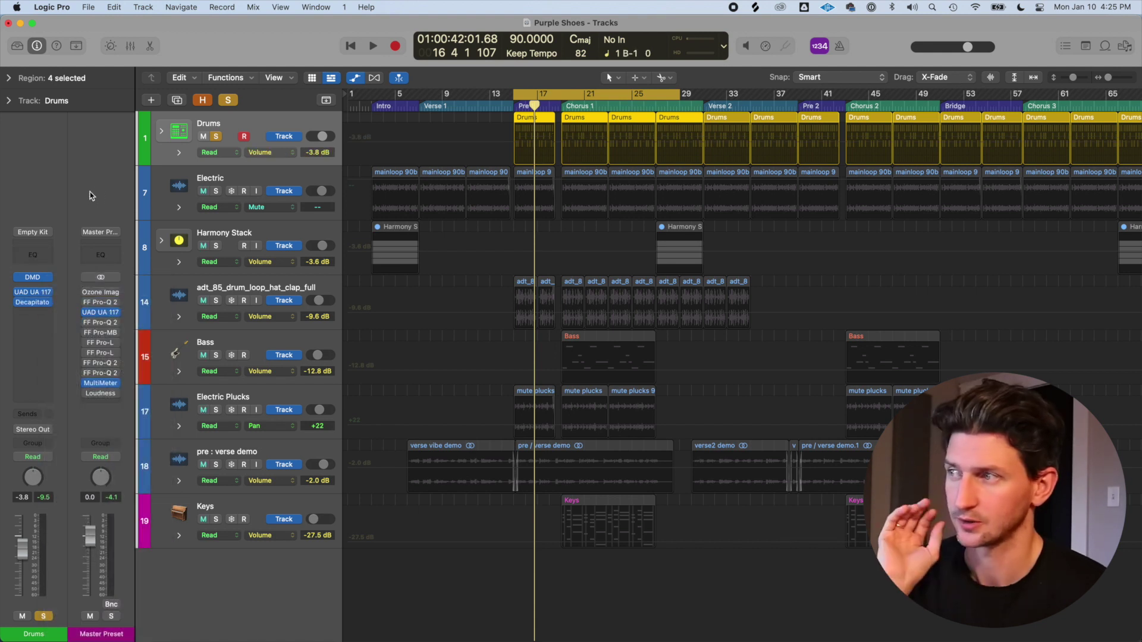
left_click(40, 256)
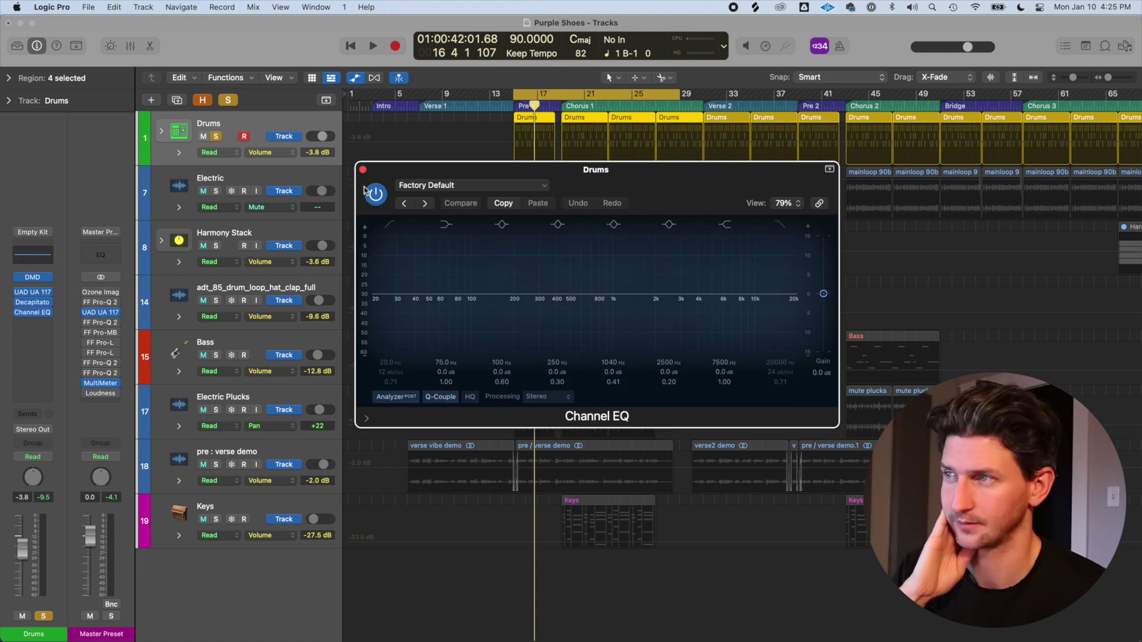
left_click_drag(431, 173, 424, 306)
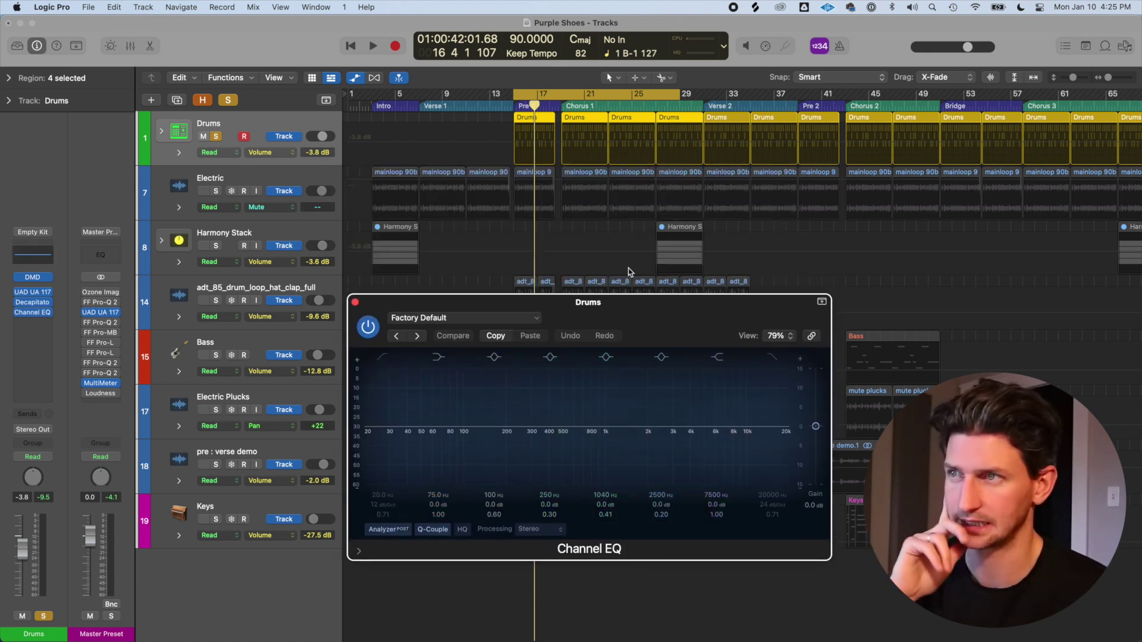
Step: Bring up the Drums track's list of automatable parameters
left_click(230, 130)
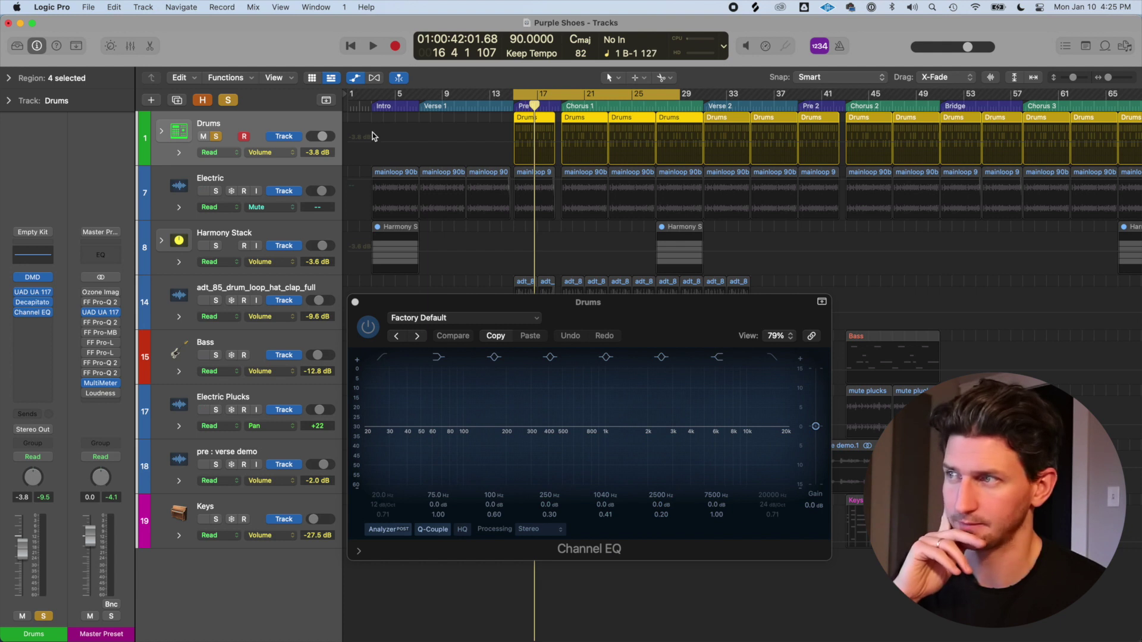
left_click(285, 154)
mouse_move(317, 288)
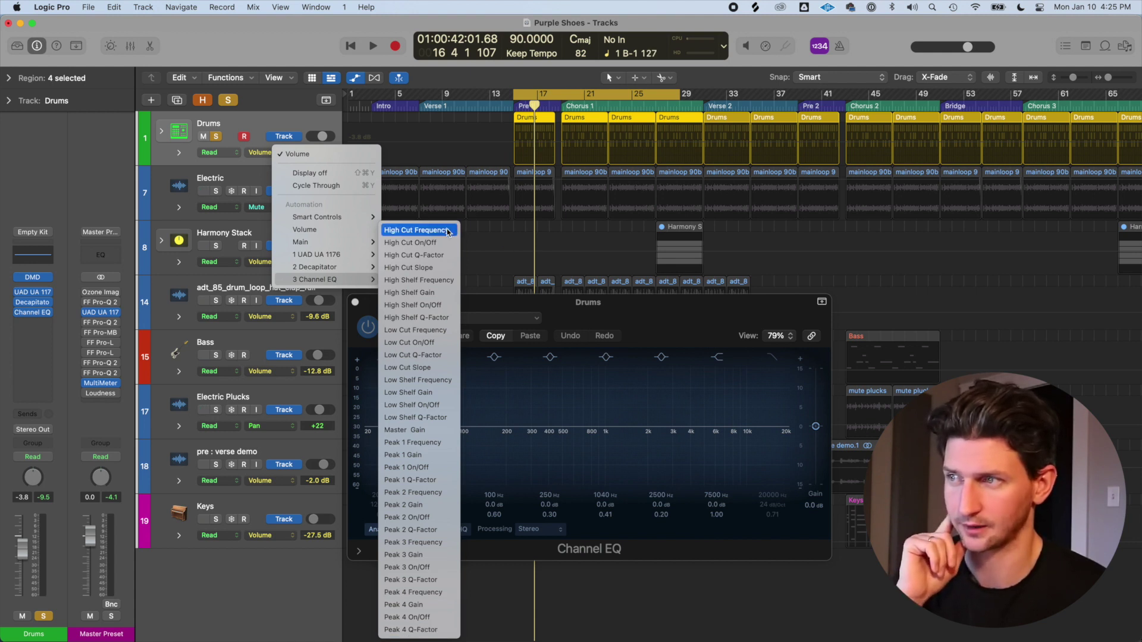
Step: Close the parameter list and check the Mix menu's 'Autoselect Automation Parameter in Read Mode' option without changes
mouse_move(314, 260)
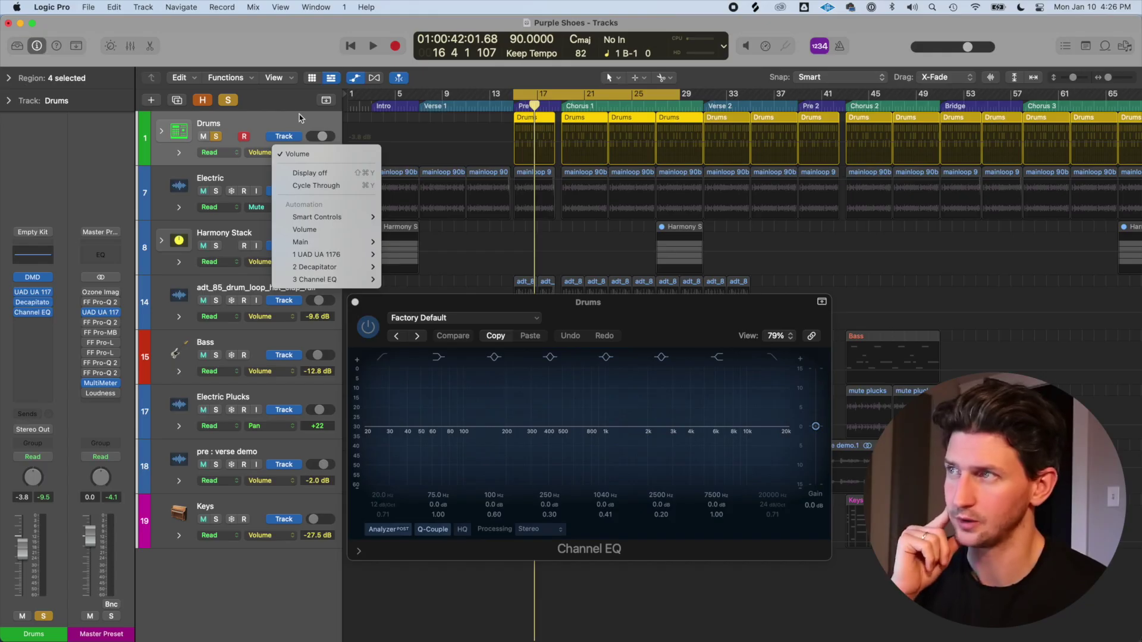
left_click(298, 116)
left_click(253, 6)
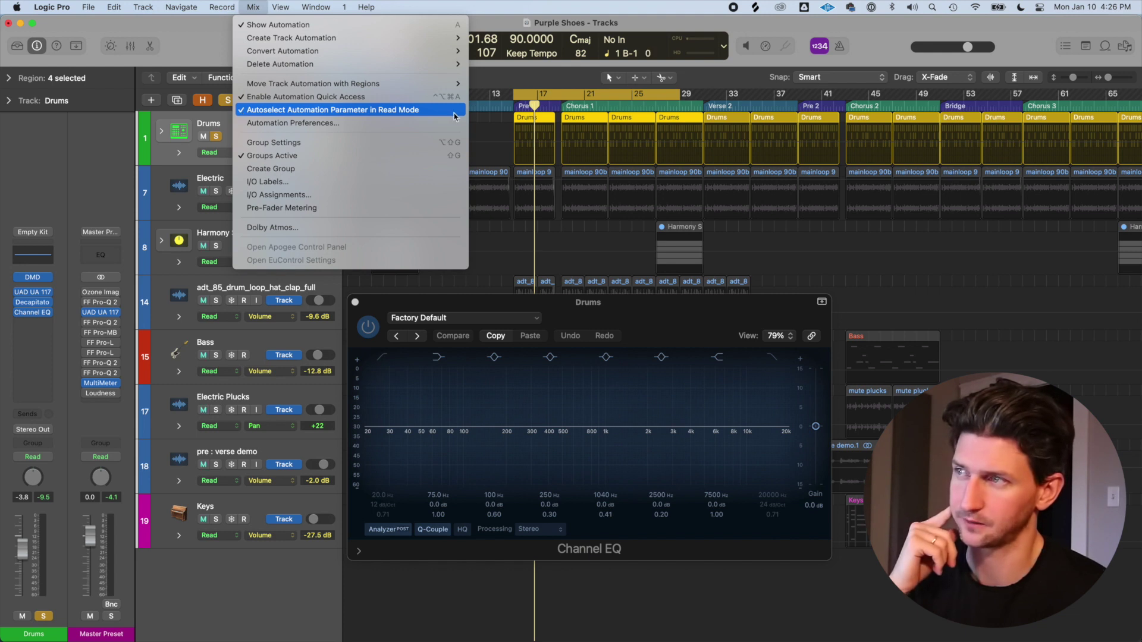
left_click(680, 310)
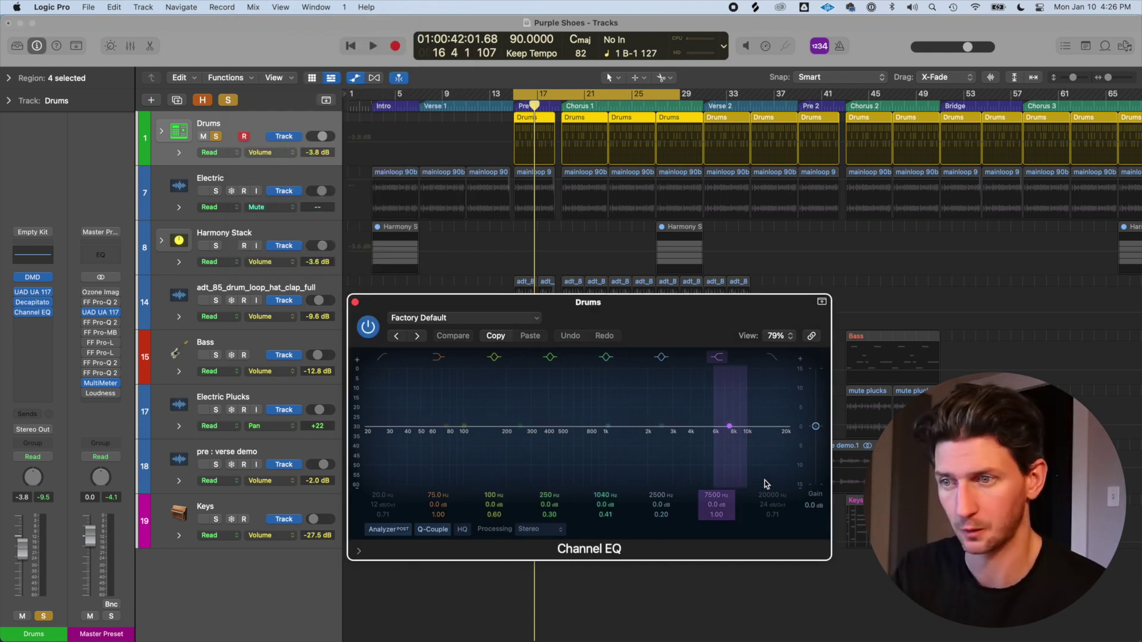
left_click(773, 359)
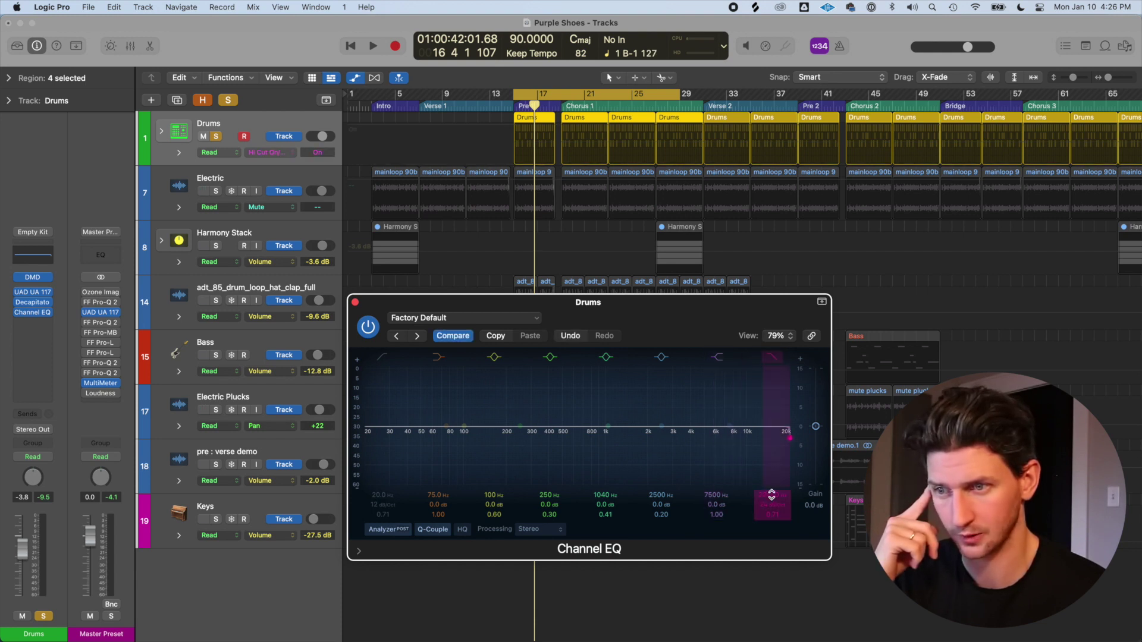
Step: Enable the Drums EQ high cut at 3920 Hz and show High Cut Frequency in the Drums lane
left_click(294, 155)
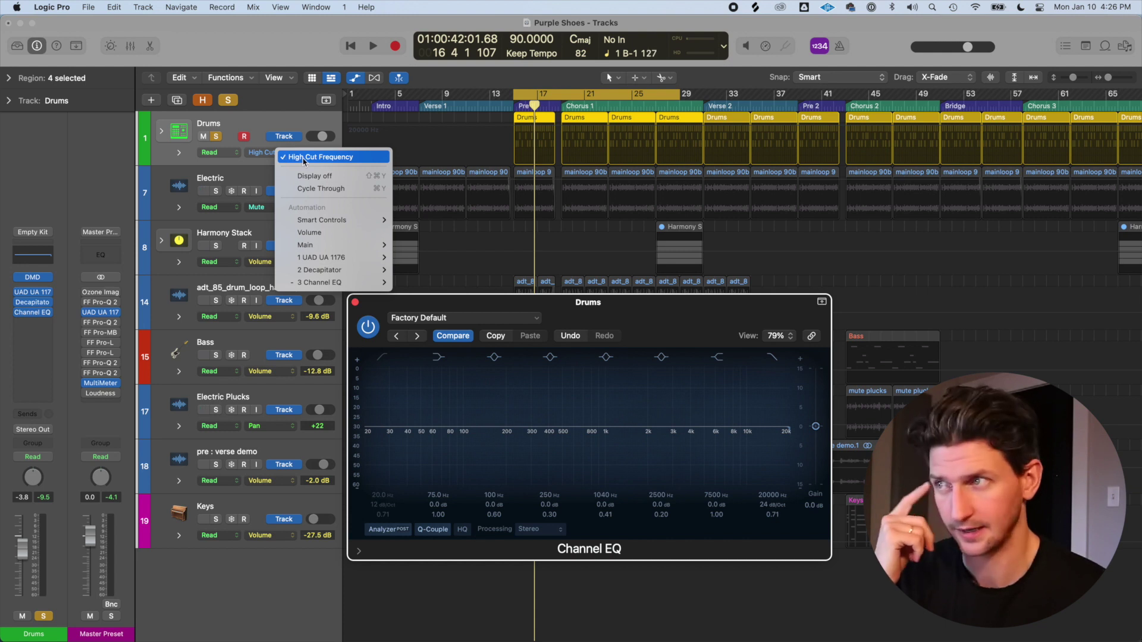
left_click_drag(773, 495, 772, 476)
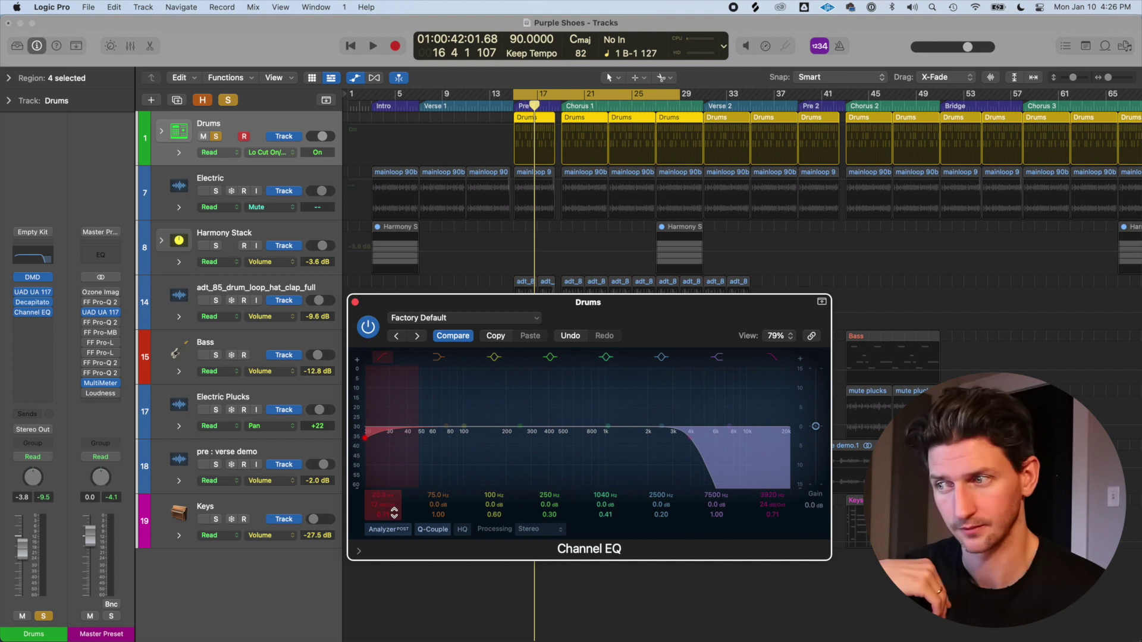
left_click(276, 156)
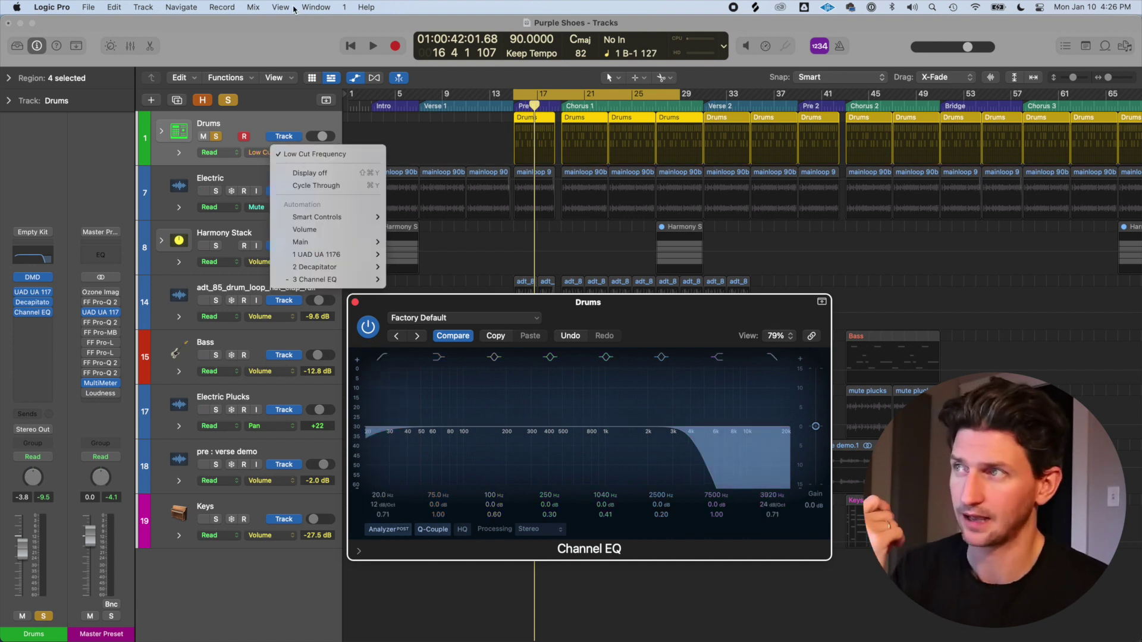
left_click(253, 59)
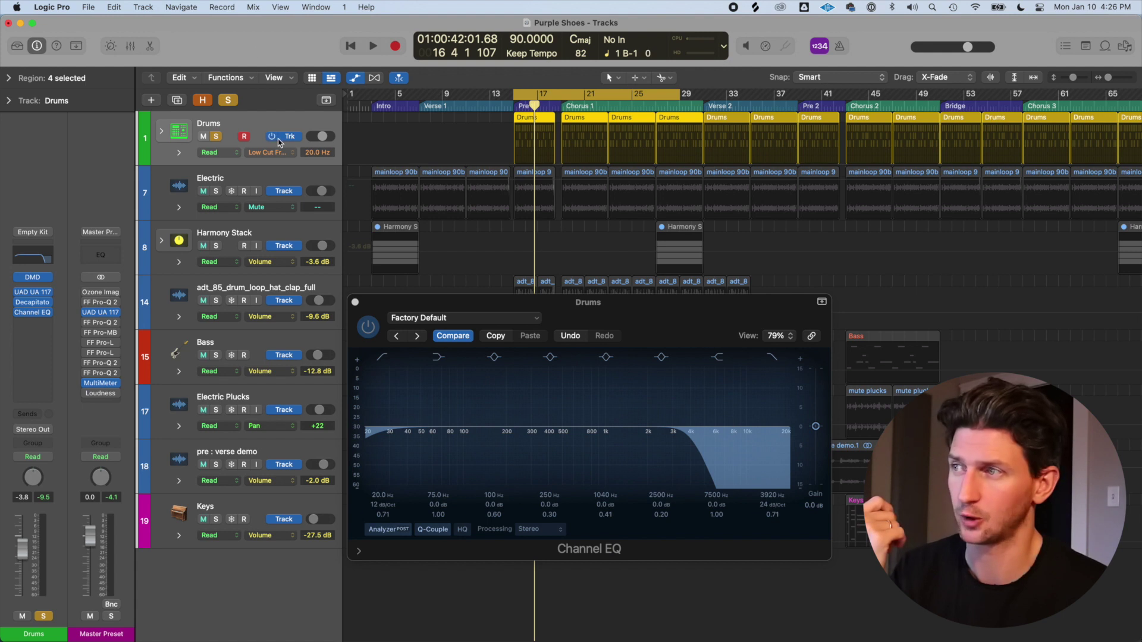
left_click(271, 153)
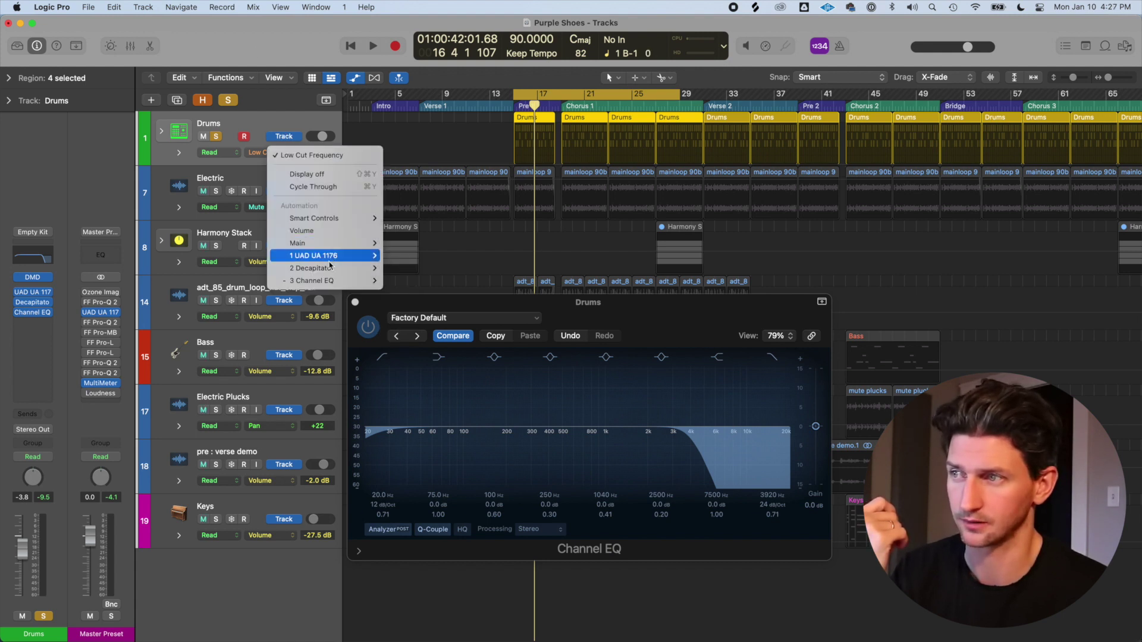
left_click(405, 262)
left_click(771, 359)
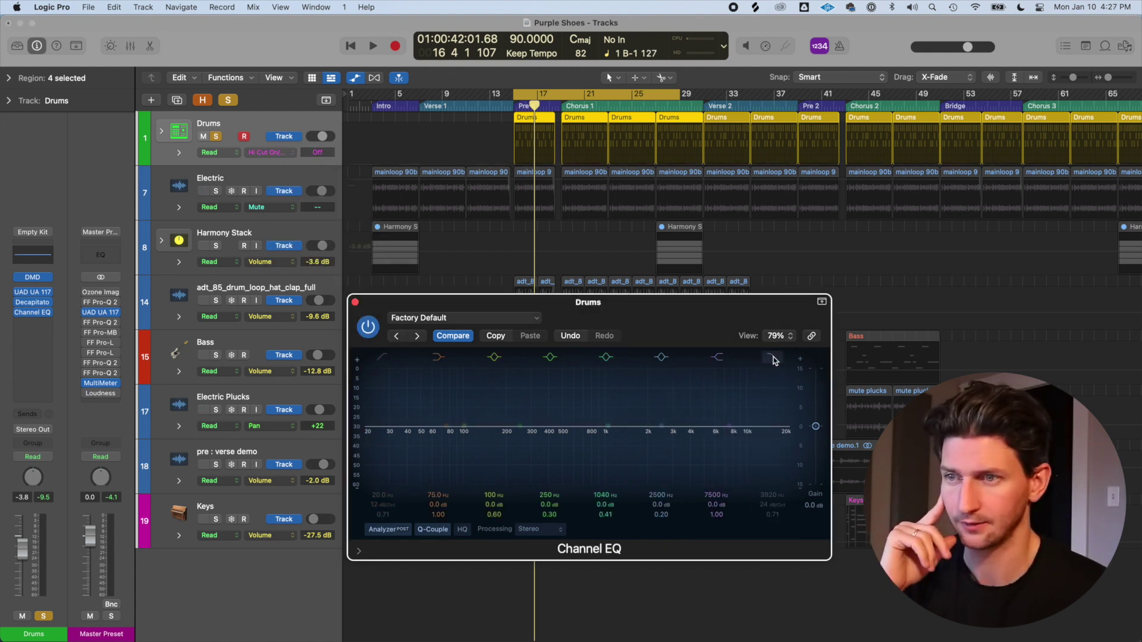
left_click(360, 147)
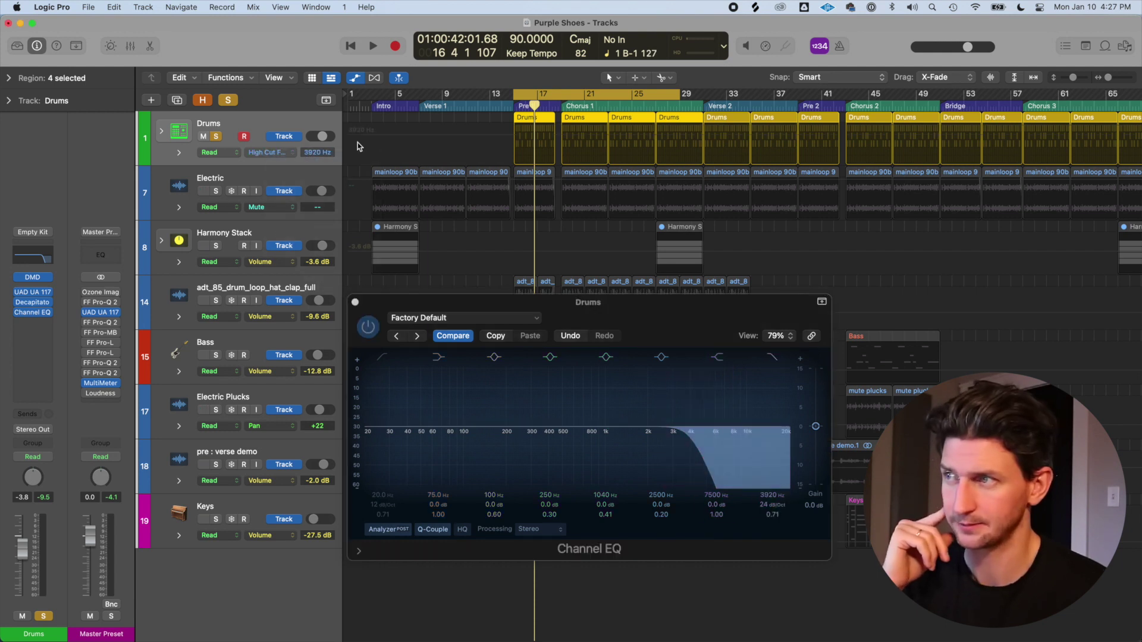
left_click(390, 139)
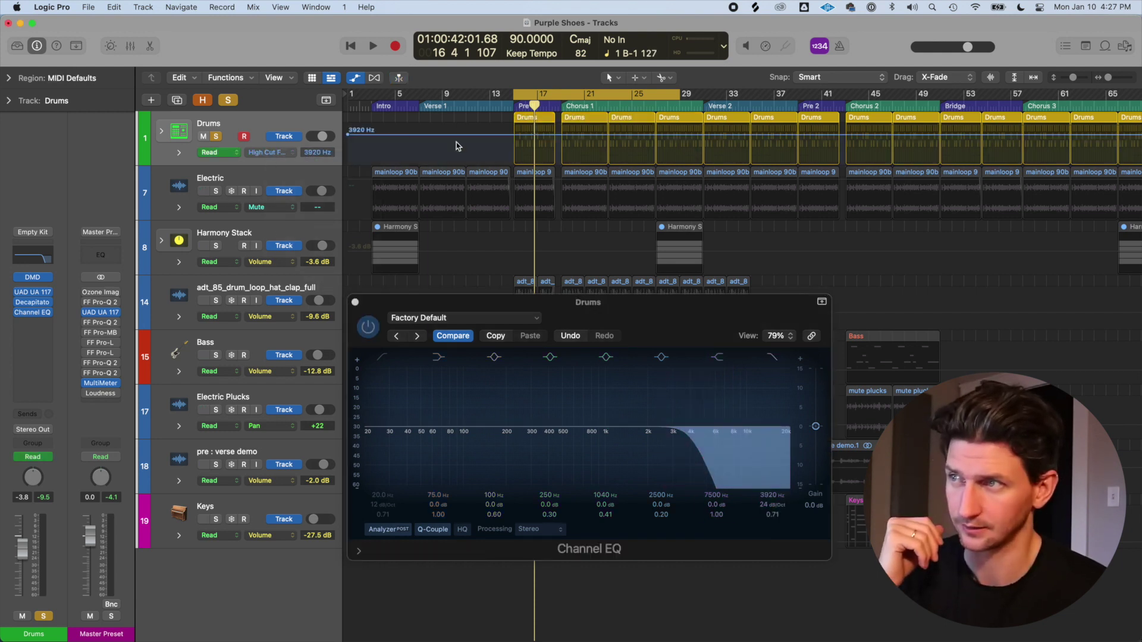
Step: Pull the Drums high cut to 488 Hz, close the EQ, and raise the drum loop volume to -4.2 dB
mouse_move(486, 139)
left_mouse_down()
mouse_move(485, 159)
mouse_move(484, 127)
mouse_move(486, 157)
mouse_move(492, 136)
left_mouse_up()
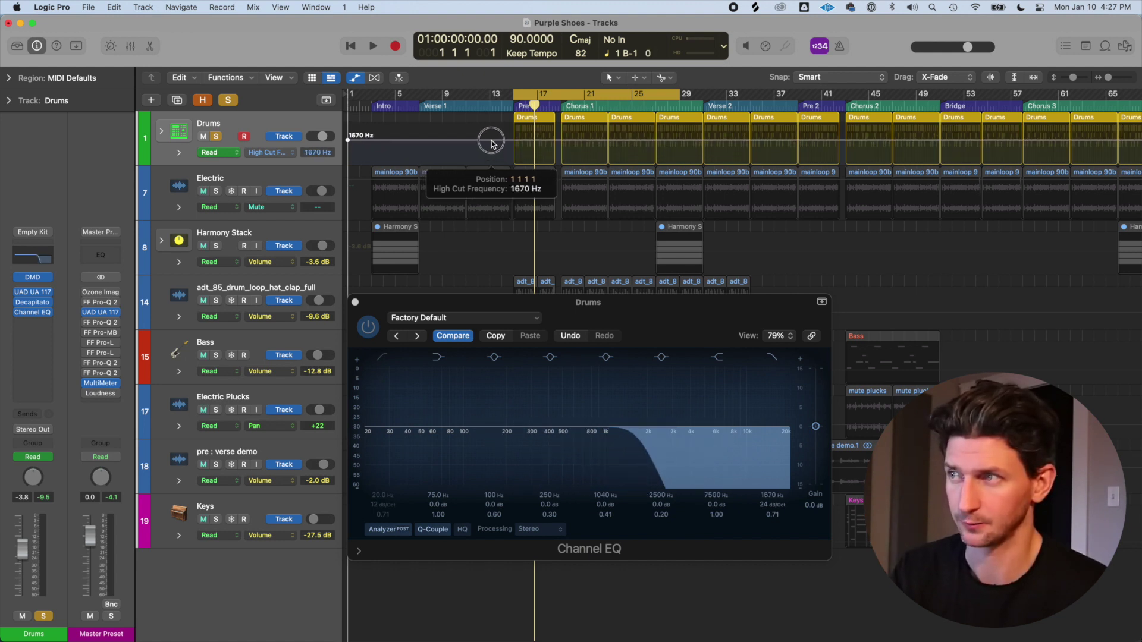
left_click(355, 302)
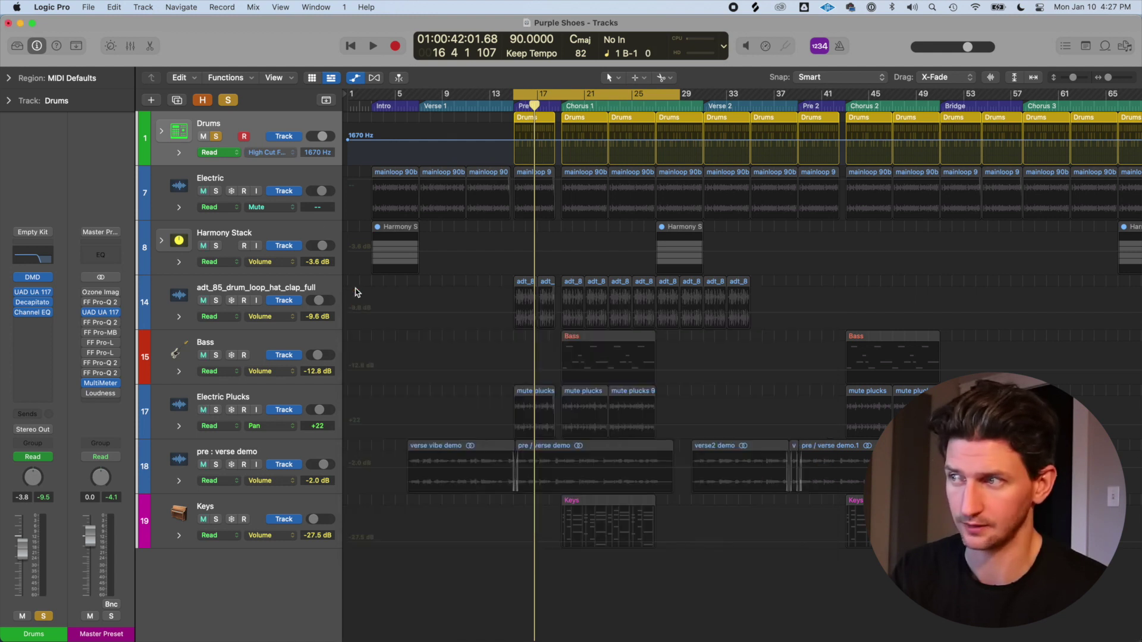
left_click(314, 287)
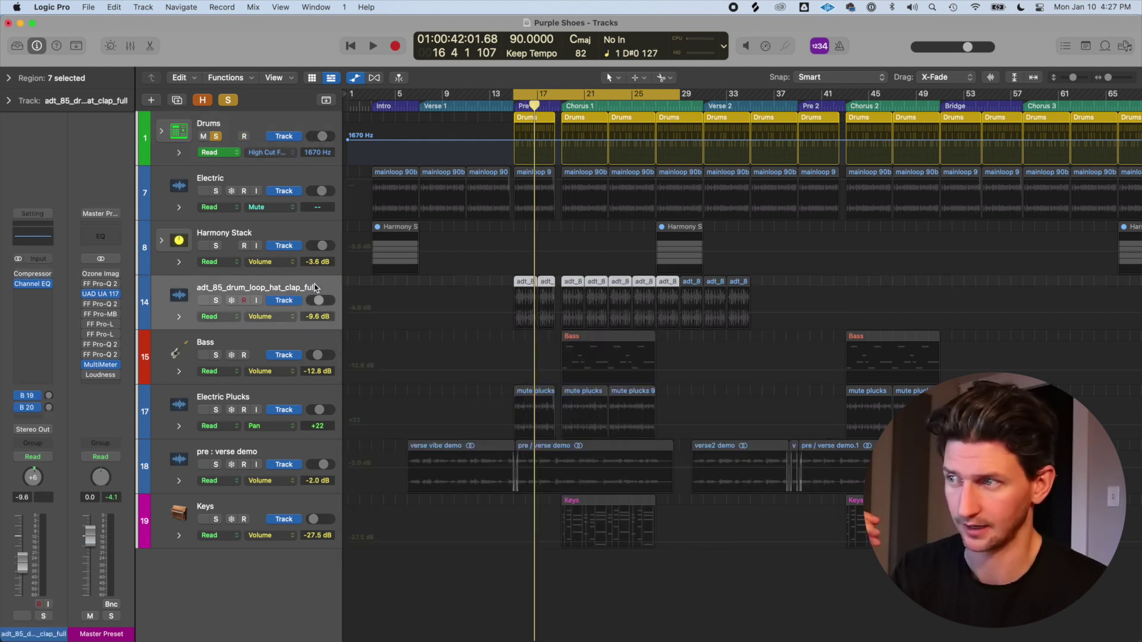
left_click(475, 306)
mouse_move(427, 319)
left_mouse_down()
mouse_move(429, 298)
mouse_move(428, 311)
left_mouse_up()
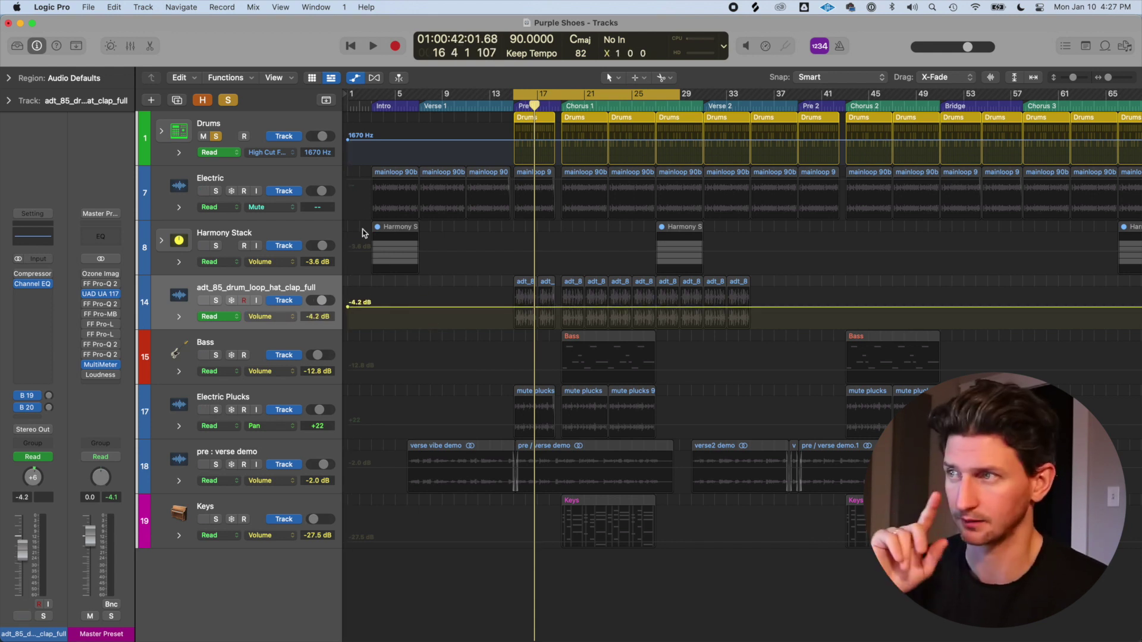
Step: Reopen the Drums Channel EQ and draw a high cut ramp from 129 Hz rising to 1670 Hz
left_click(431, 135)
key("v")
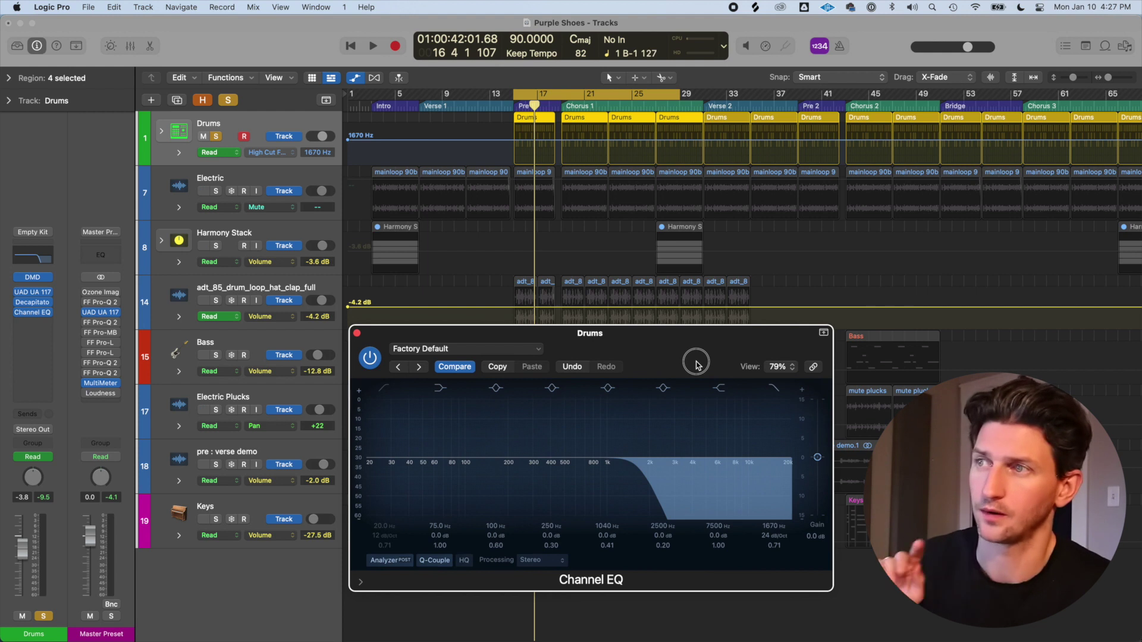
left_click(512, 105)
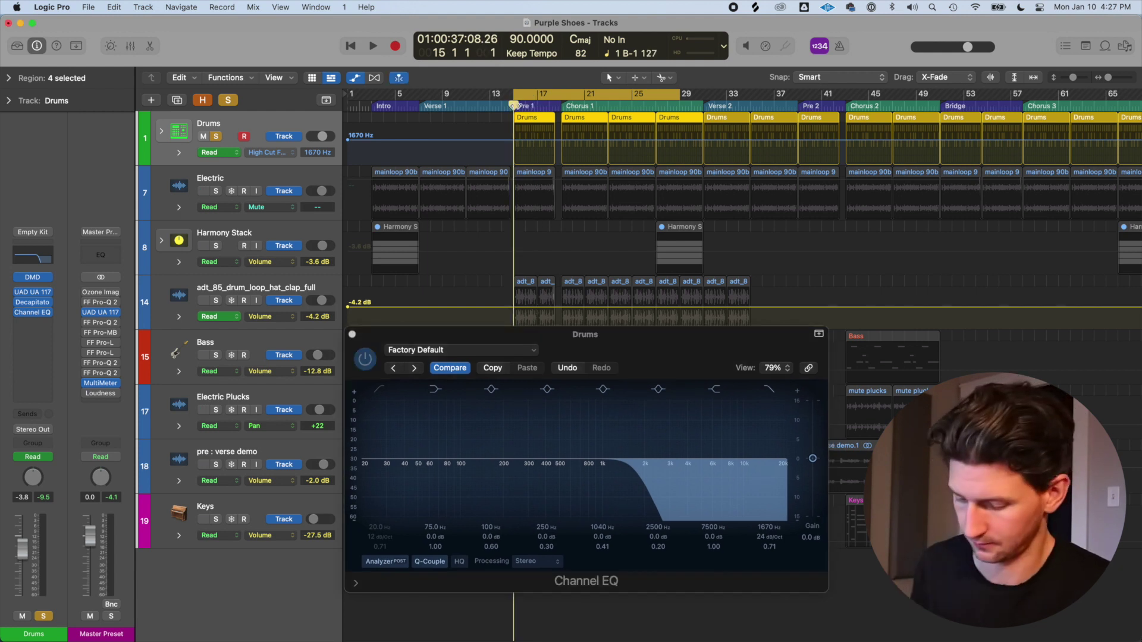
left_click_drag(512, 142, 512, 151)
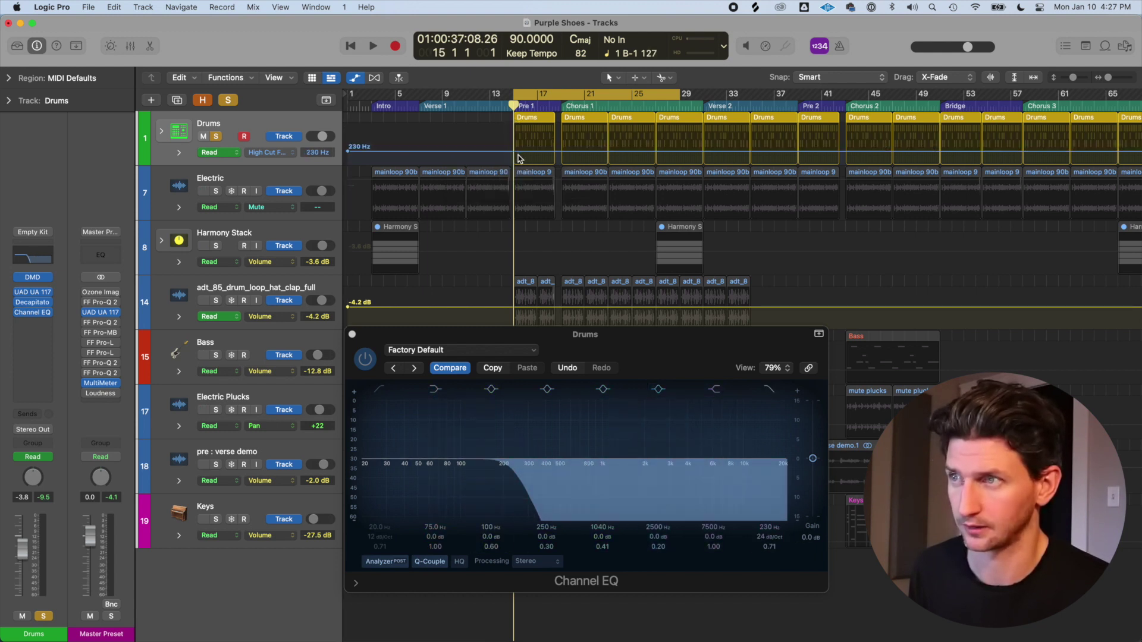
left_click_drag(522, 151, 515, 156)
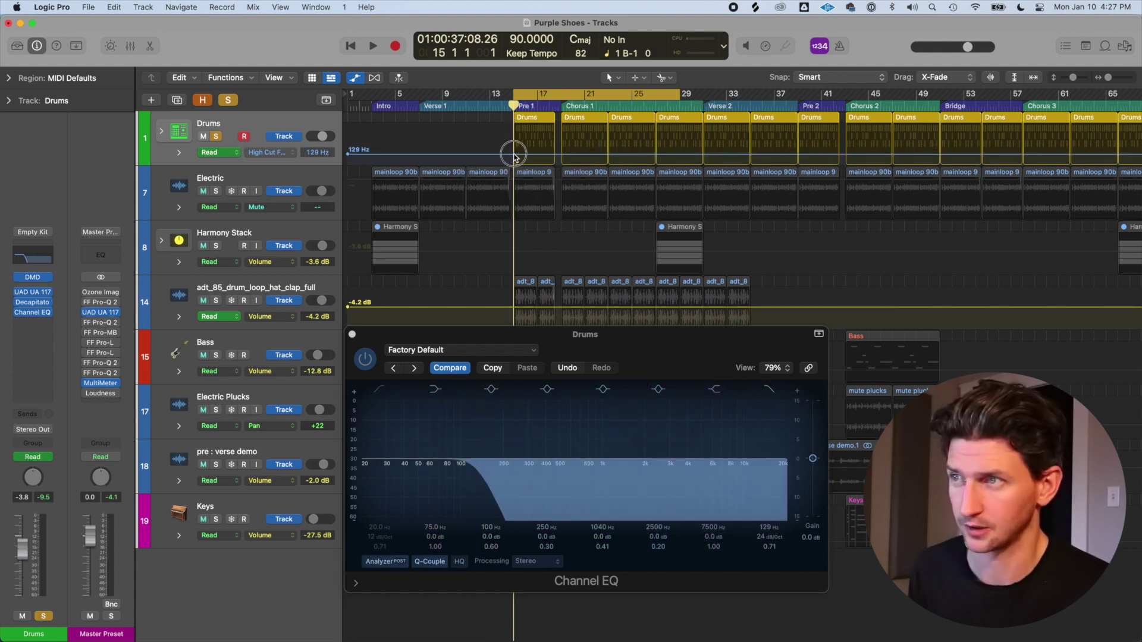
left_click_drag(555, 156, 552, 136)
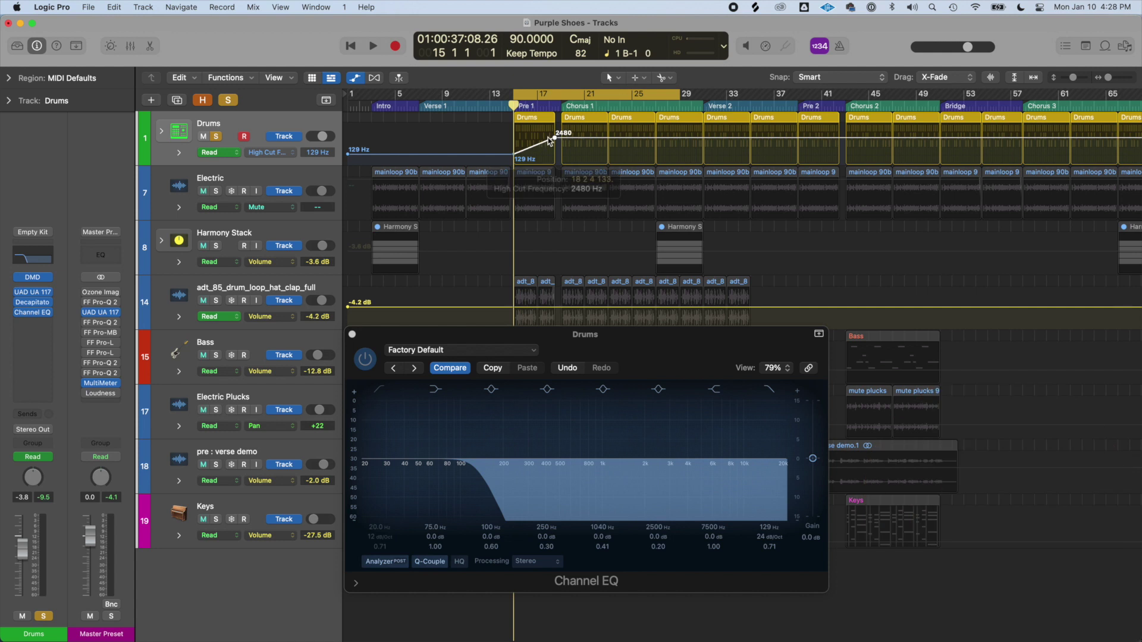
Step: Play the sweep, push its top point up toward 10400 Hz, and zoom in on Pre 1
key("space")
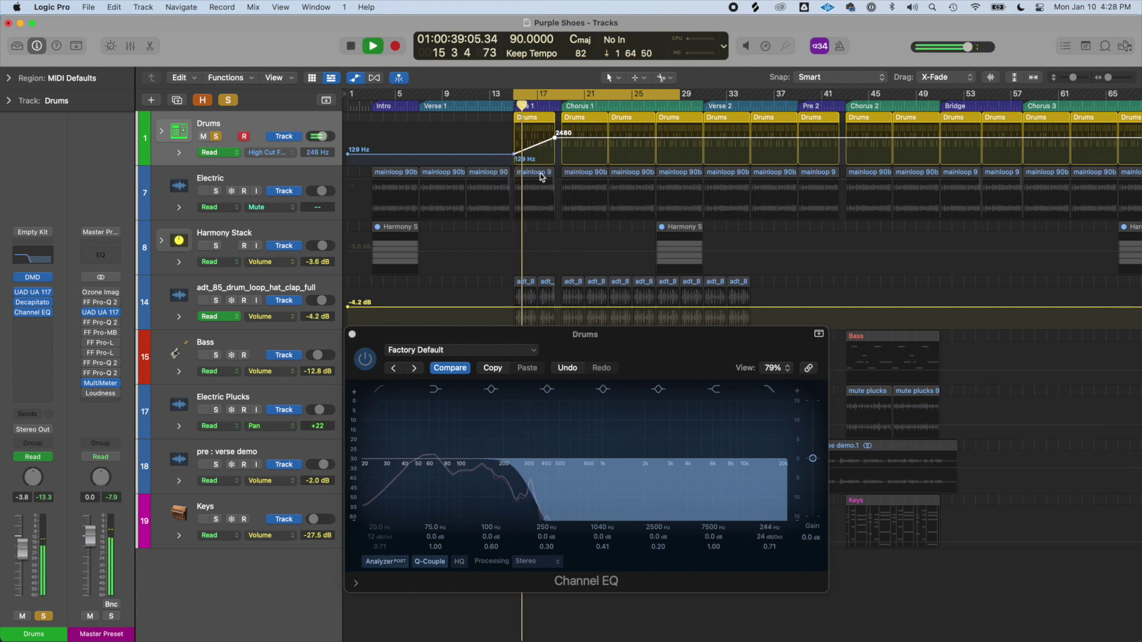
left_click_drag(554, 137, 554, 129)
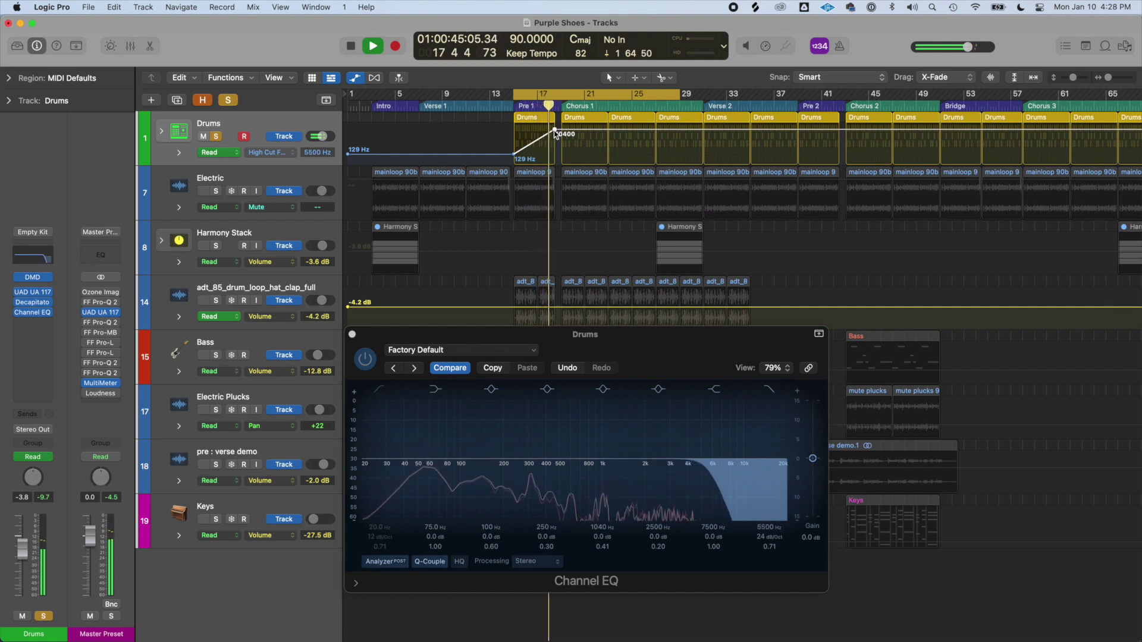
key("space")
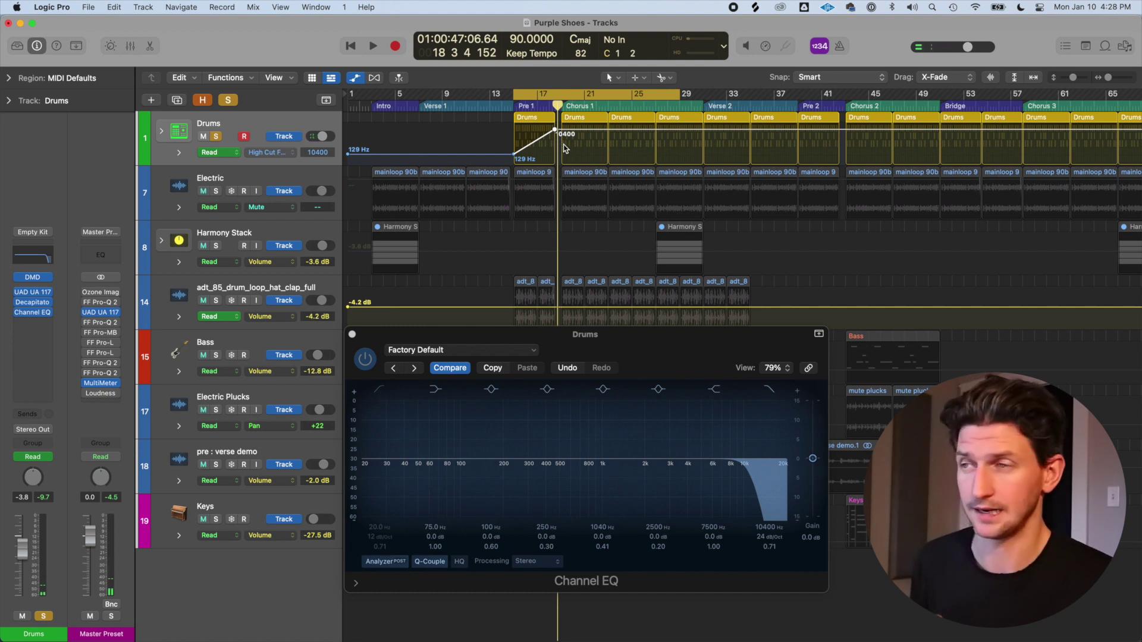
key("super+Right")
key("super+Right")
key("super+Right")
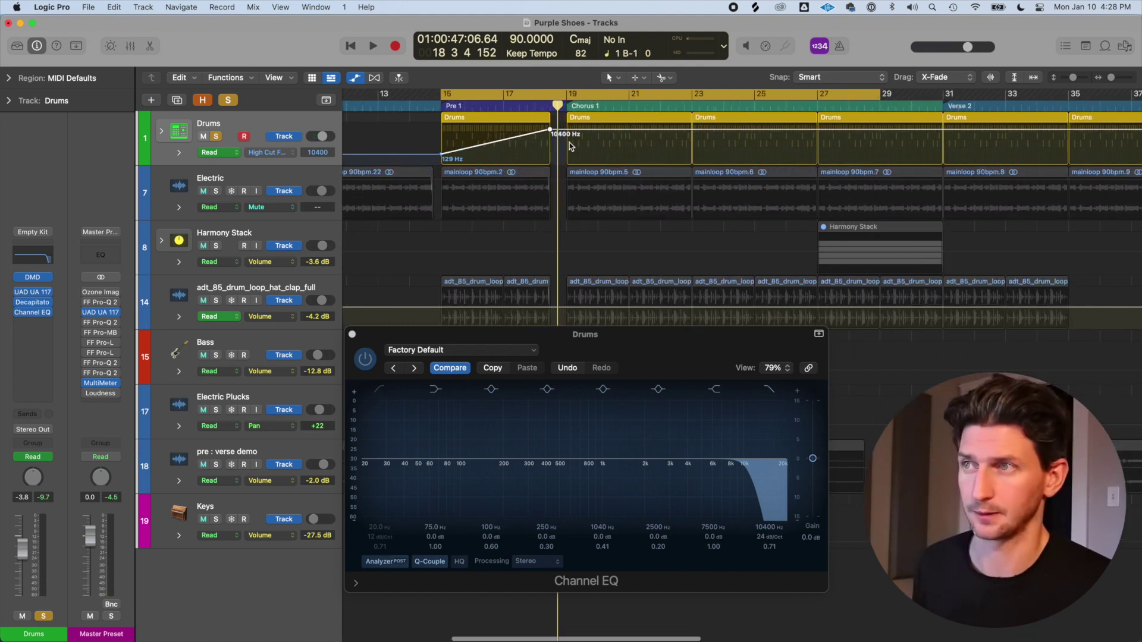
left_click(637, 77)
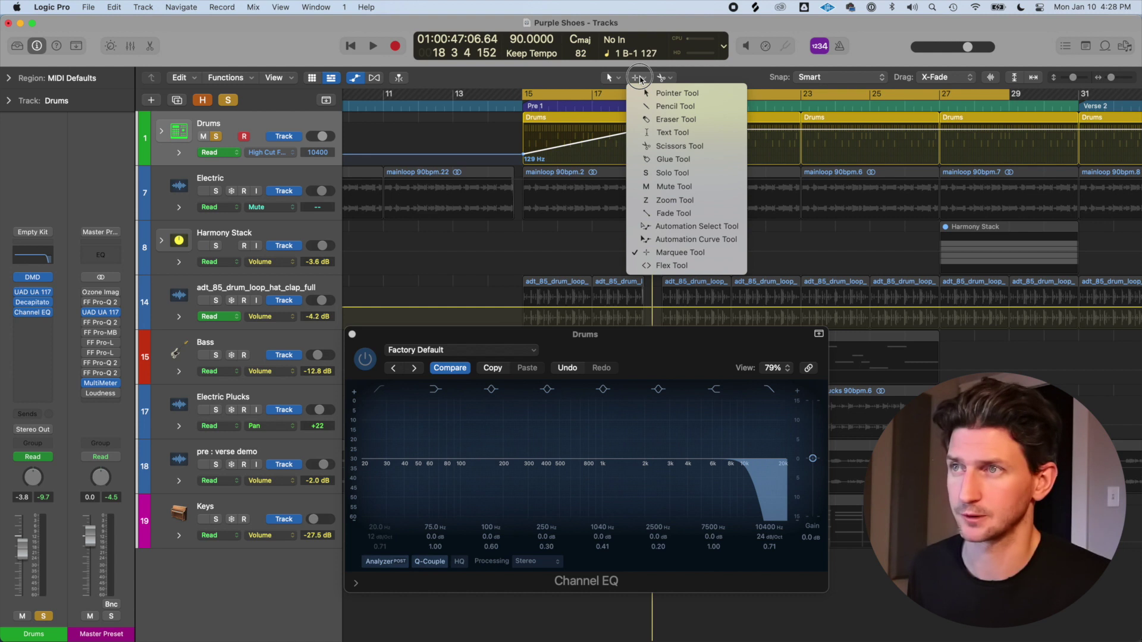
Step: Curve the high cut from 1090 Hz at bar 15 to 20000 Hz just before Chorus 1
left_click(681, 226)
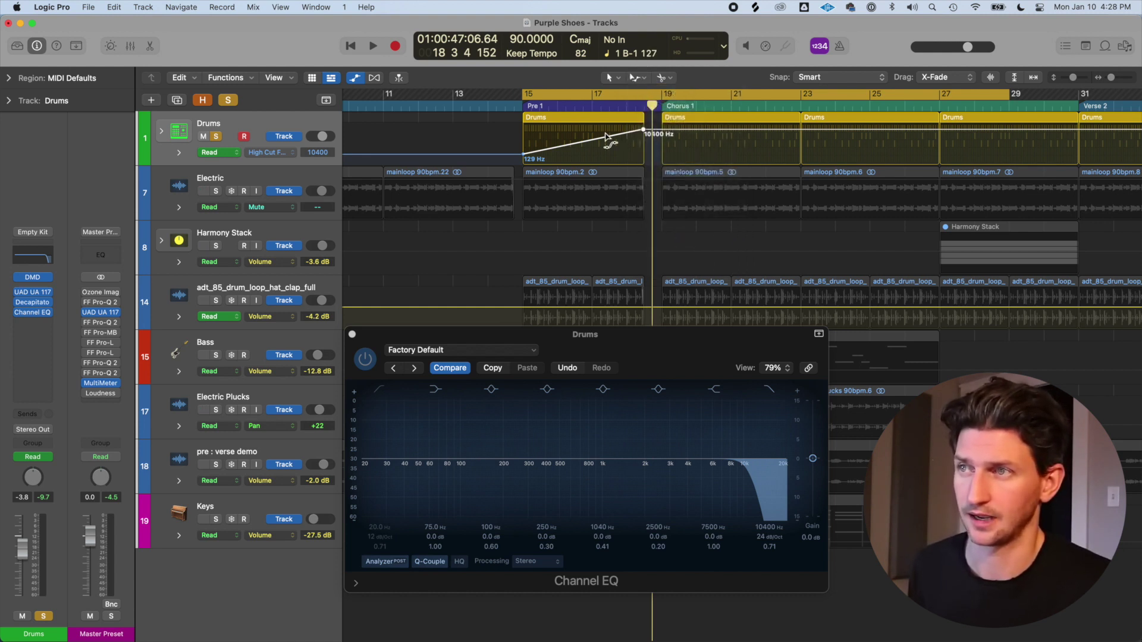
left_click(606, 161)
left_click_drag(524, 154, 523, 142)
left_click_drag(644, 129, 643, 122)
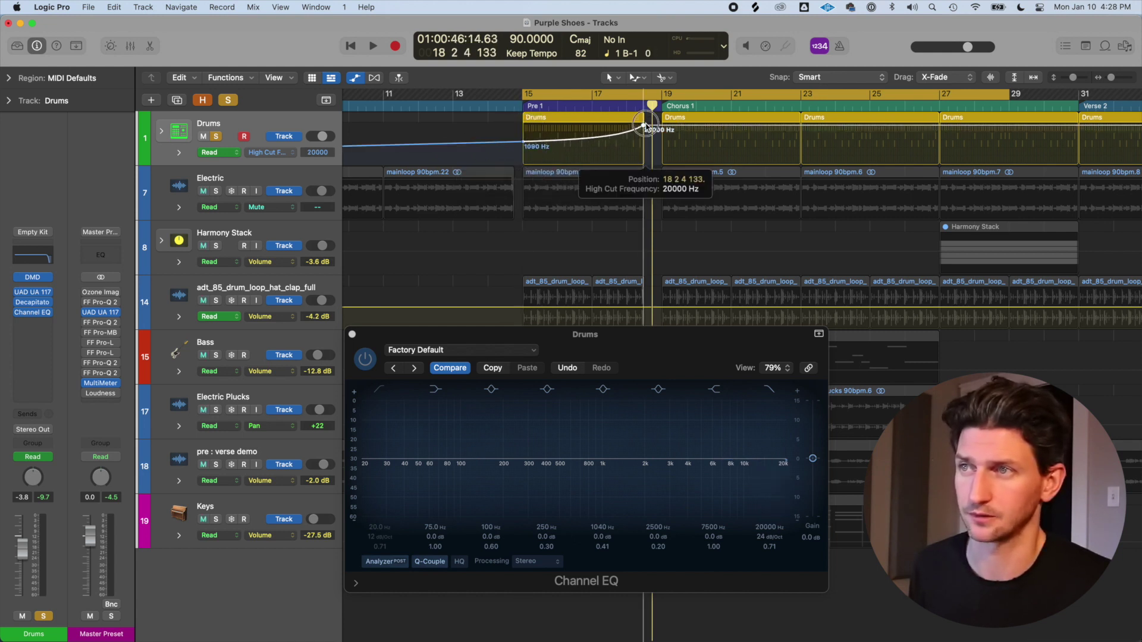
key("space")
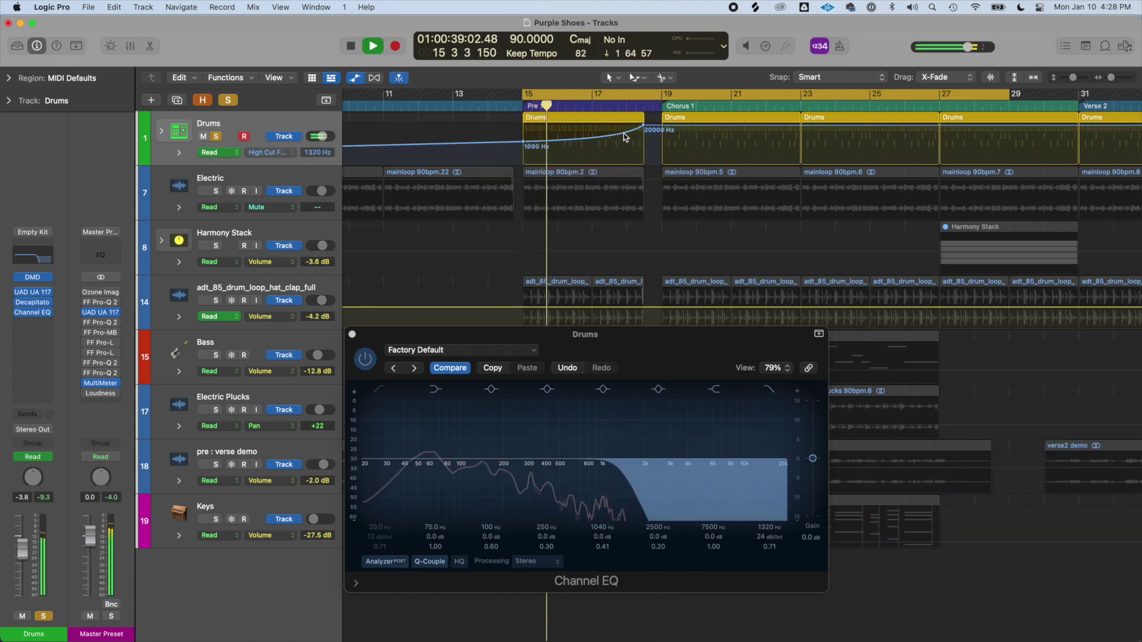
left_click(643, 126)
left_click_drag(643, 126, 635, 126)
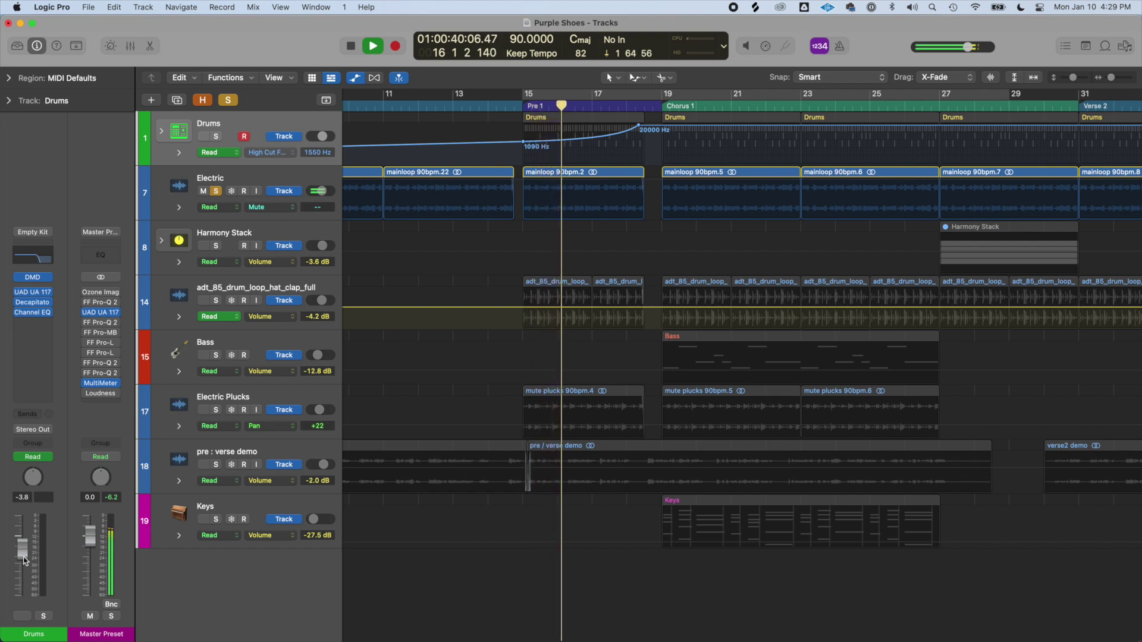
Step: Select Electric, set its fader to -2.6 dB, and open its ValhallaVintageVerb insert
key("Down")
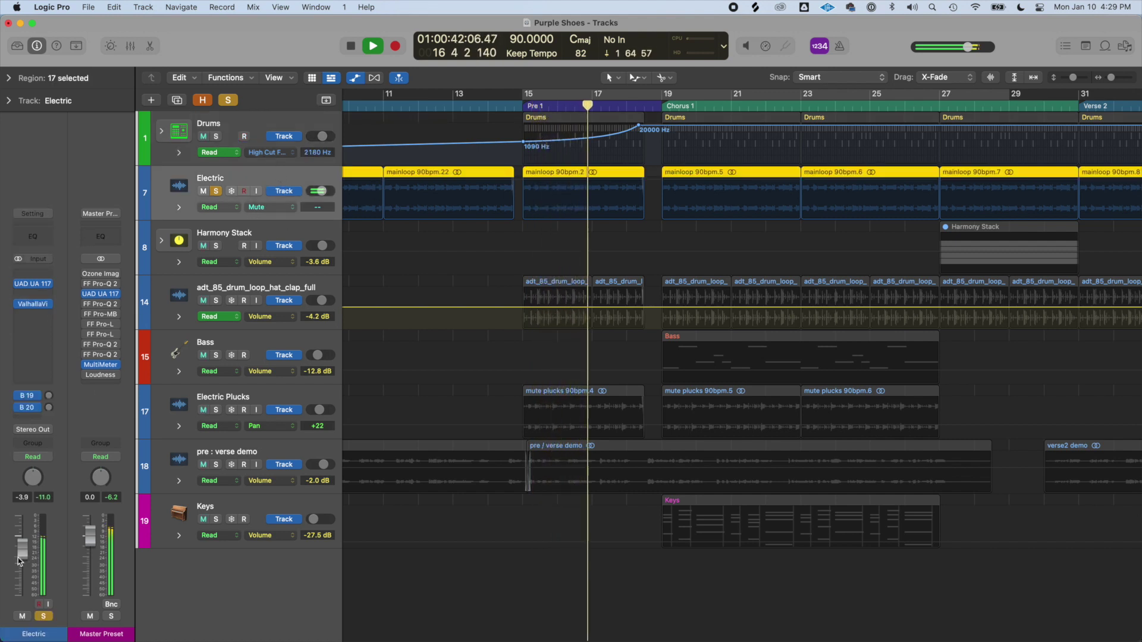
left_click_drag(24, 561, 24, 557)
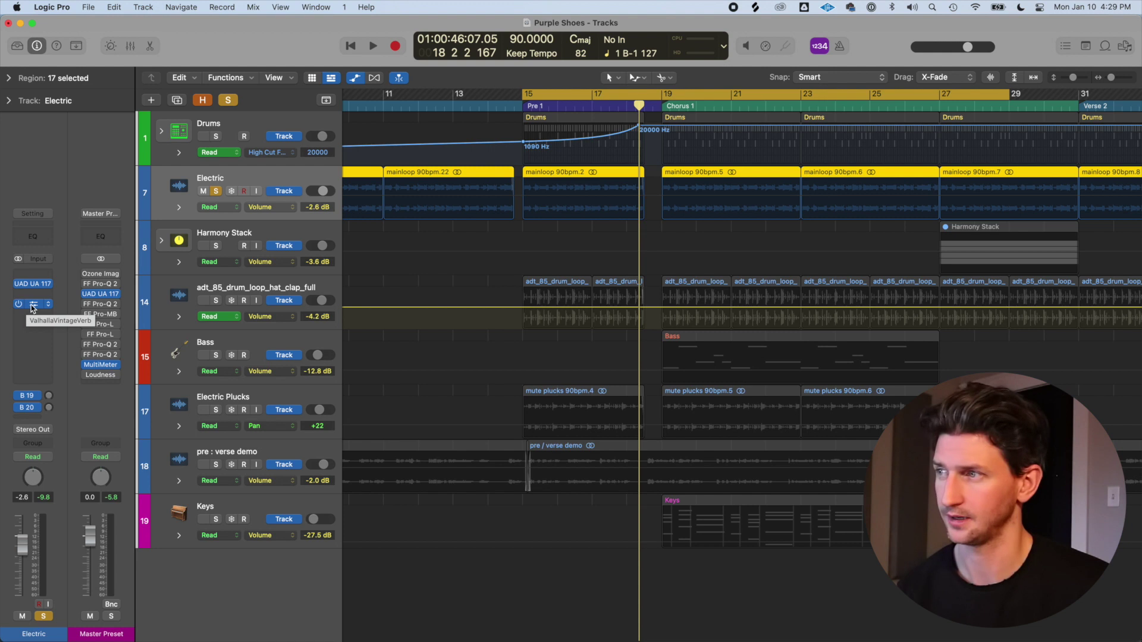
left_click(254, 6)
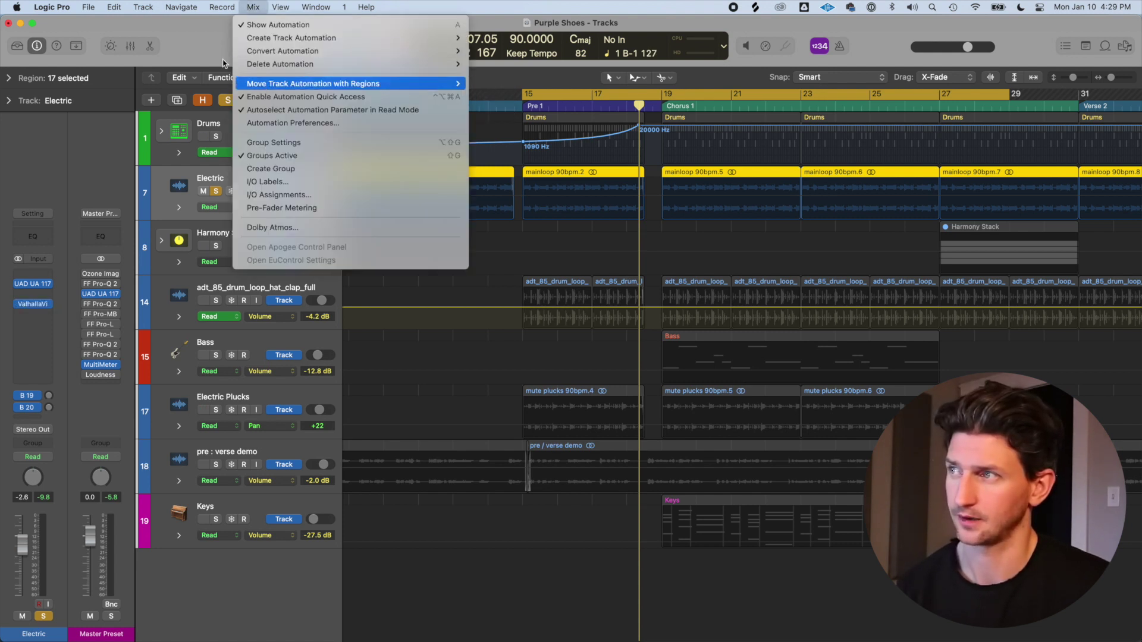
left_click(298, 82)
left_click(34, 304)
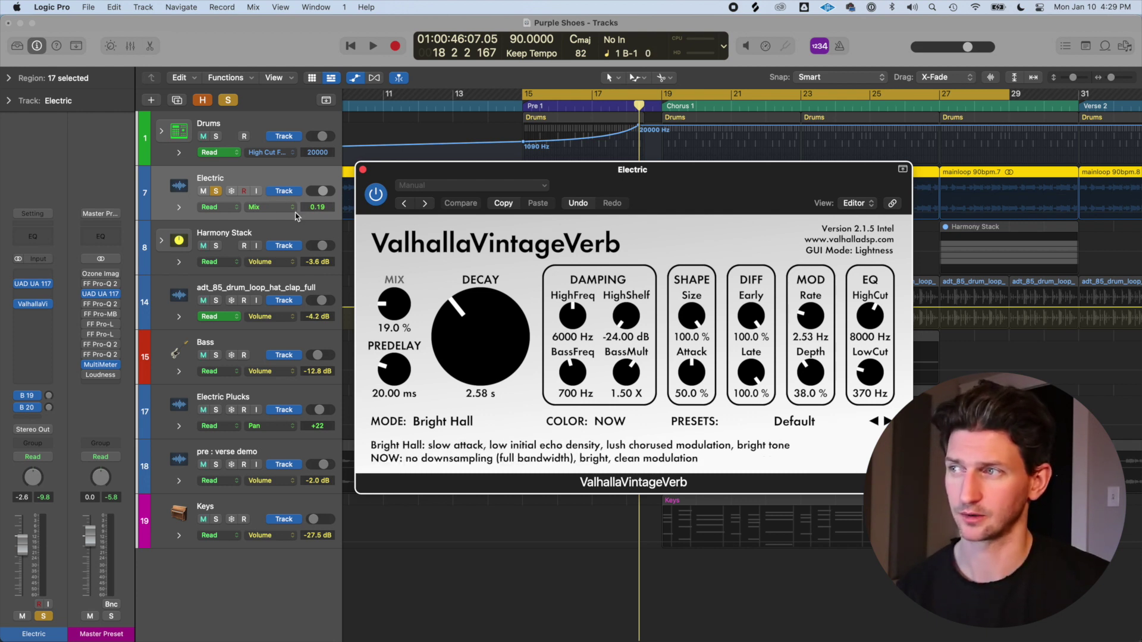
Step: Move the reverb window off the Electric regions and nudge Electric's Mix line up to 0.28
left_click_drag(632, 192, 807, 313)
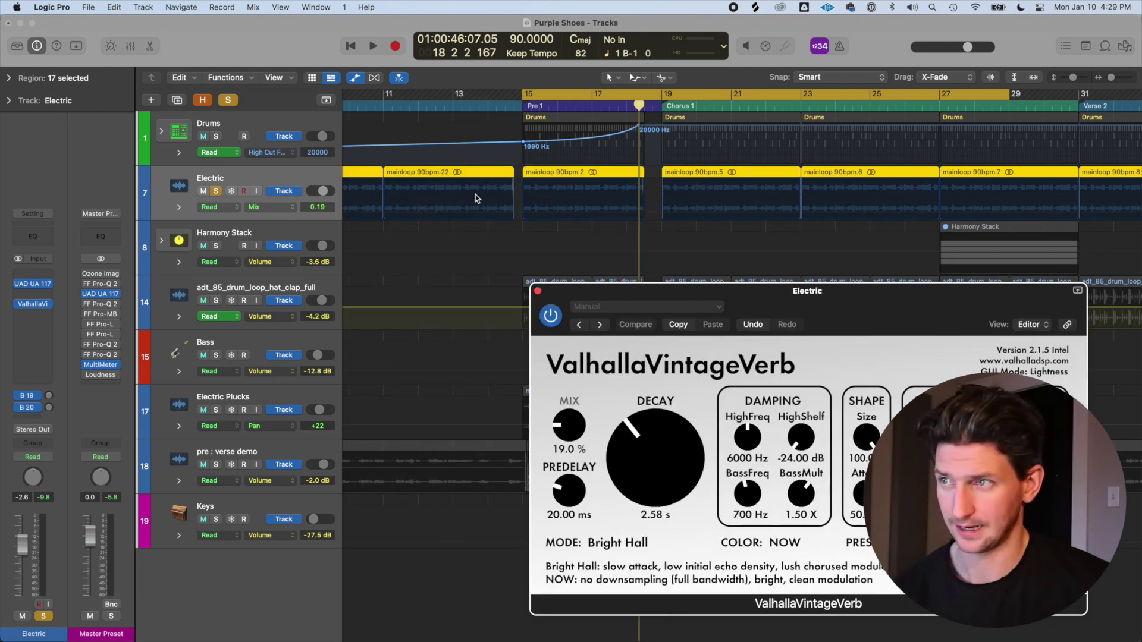
left_click(518, 205)
left_click_drag(514, 212, 557, 214)
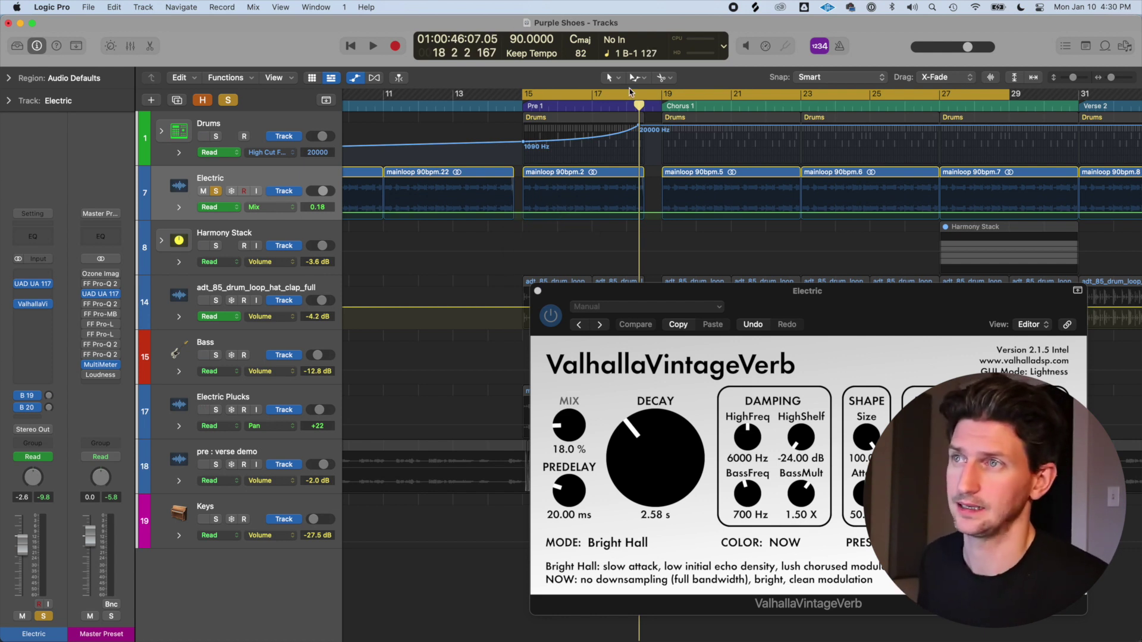
Step: Select bars 15–18 on Electric and shape the Mix automation into a ramp ending near 0.76
left_click(635, 78)
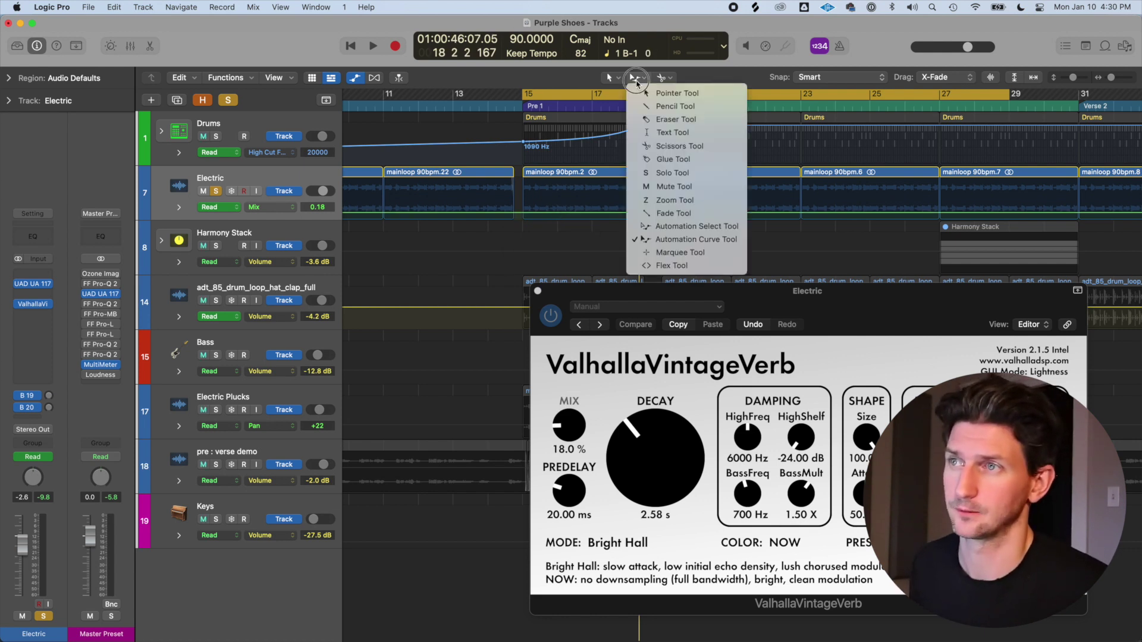
left_click(687, 253)
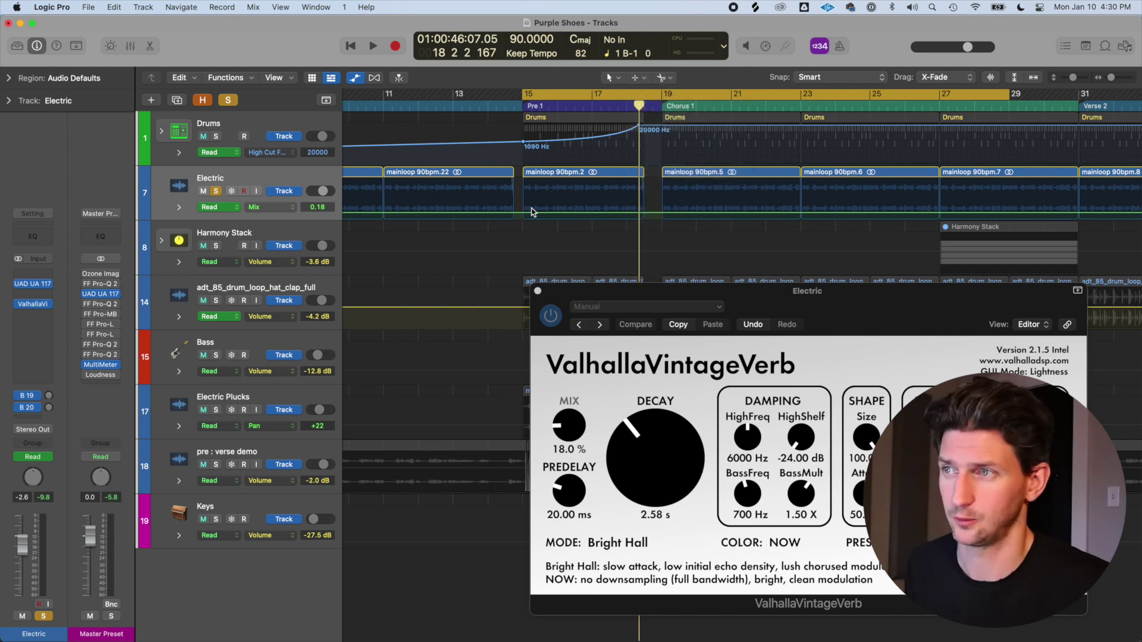
left_click_drag(522, 200, 643, 210)
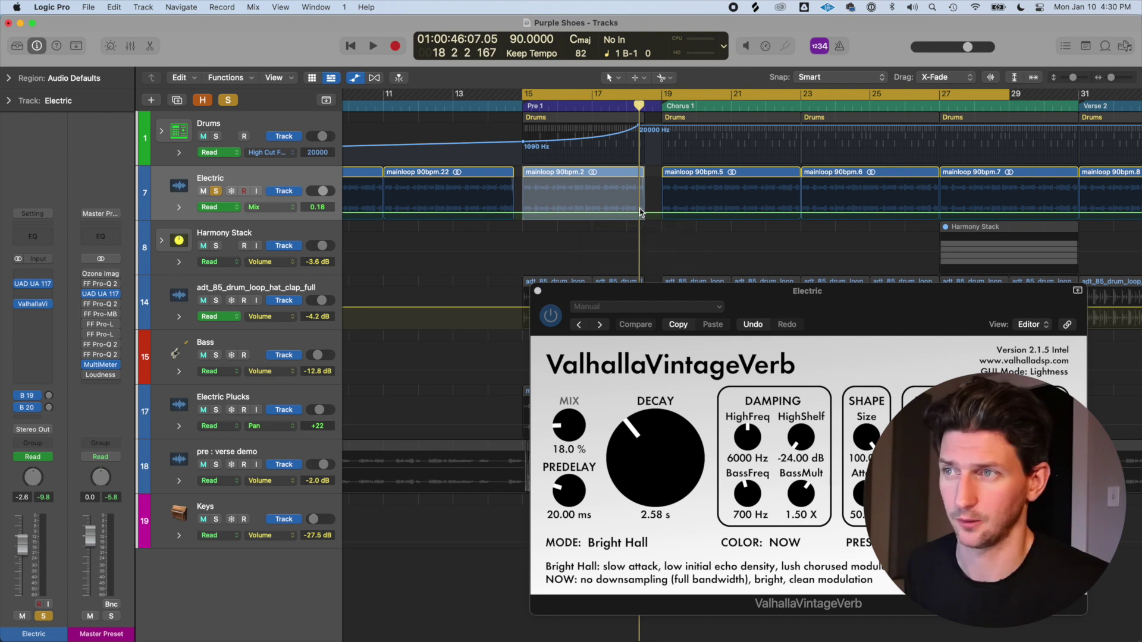
left_click(569, 213)
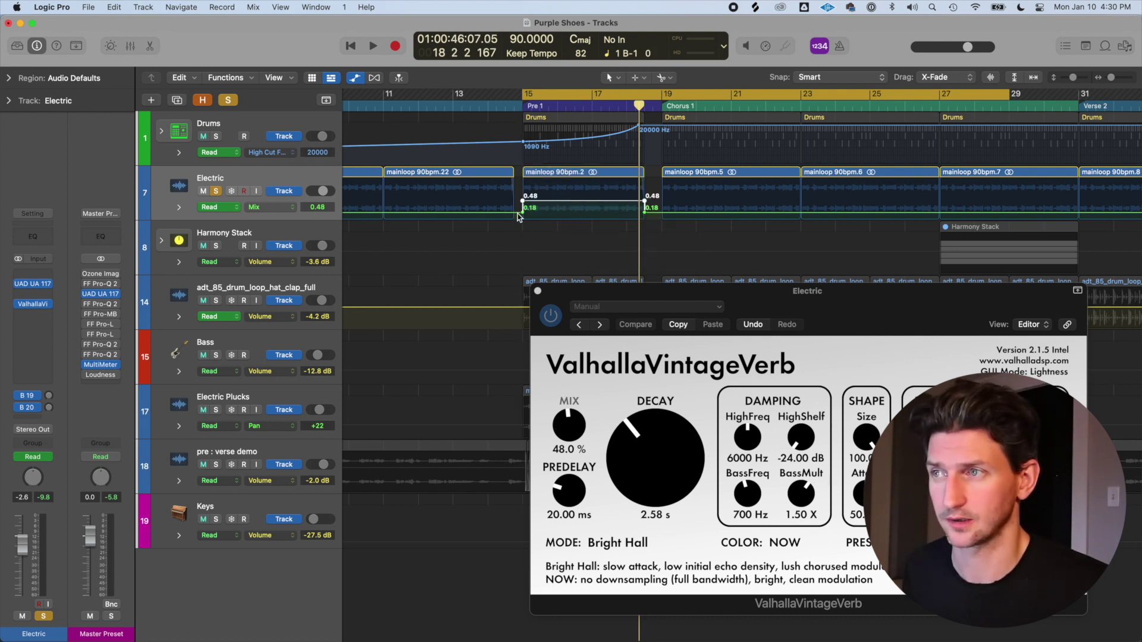
left_click_drag(608, 206, 604, 193)
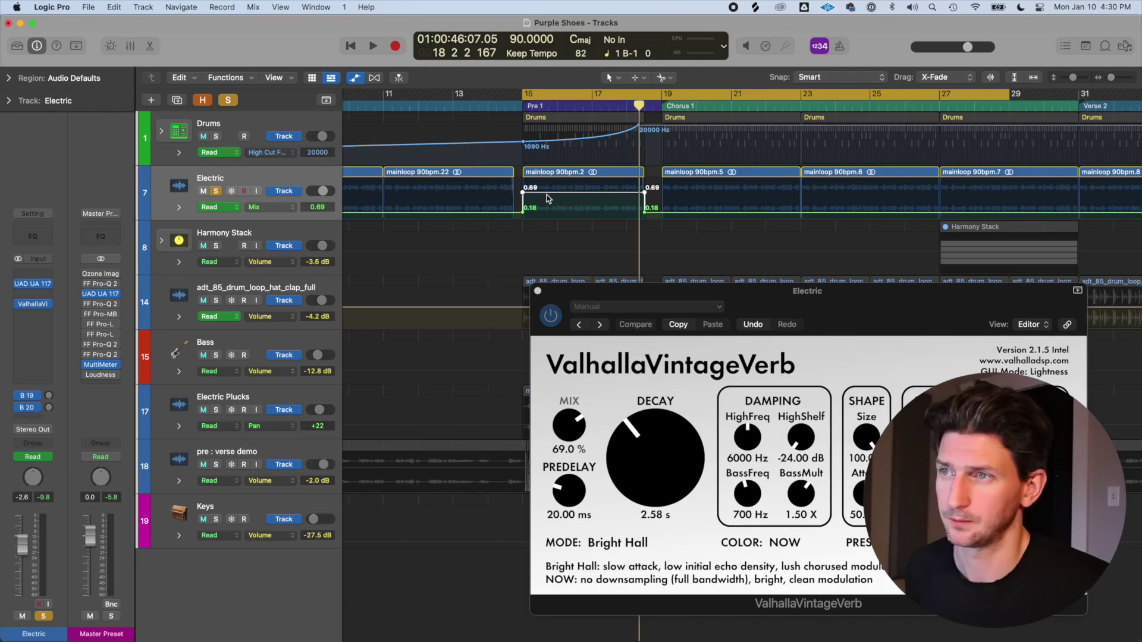
left_click(547, 195)
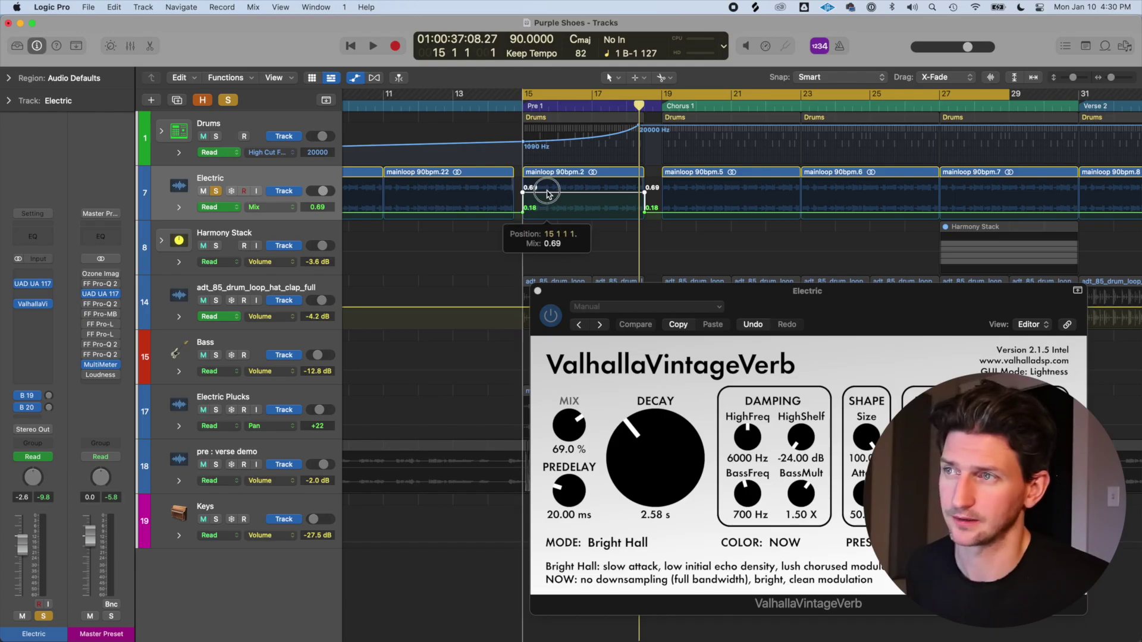
left_click_drag(522, 195, 526, 198)
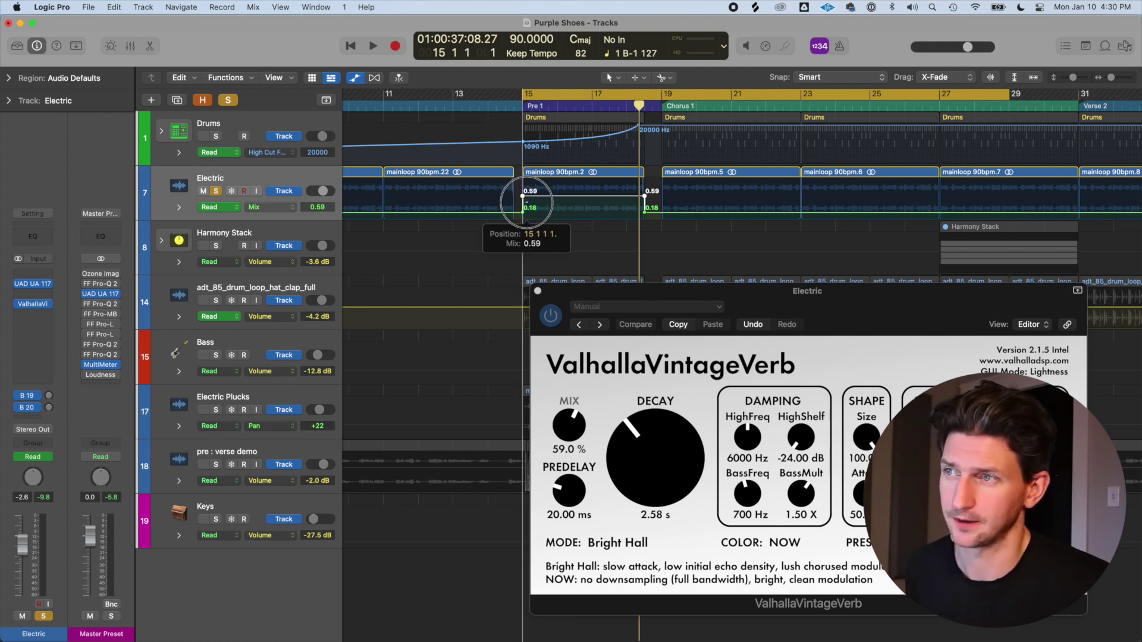
left_click_drag(645, 194, 644, 185)
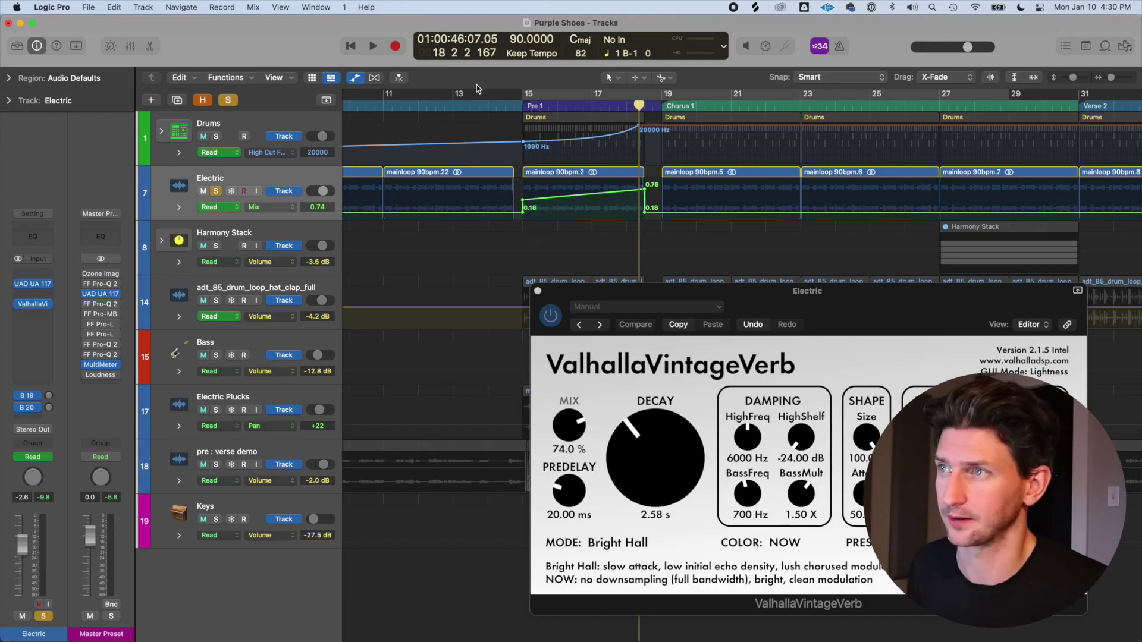
left_click(446, 94)
key("space")
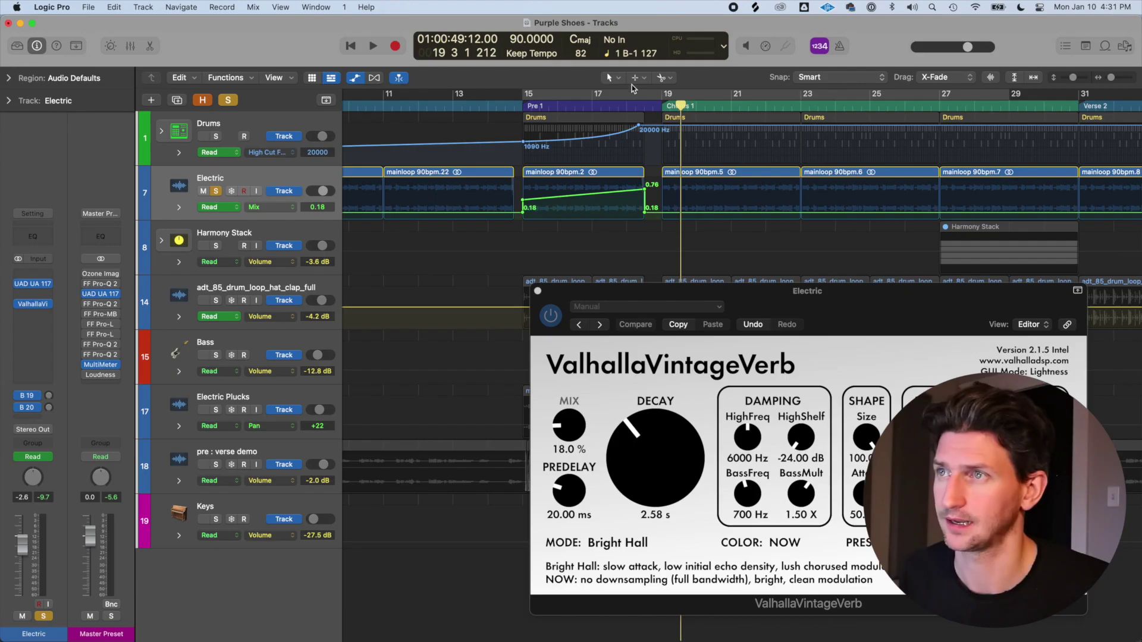
left_click(635, 77)
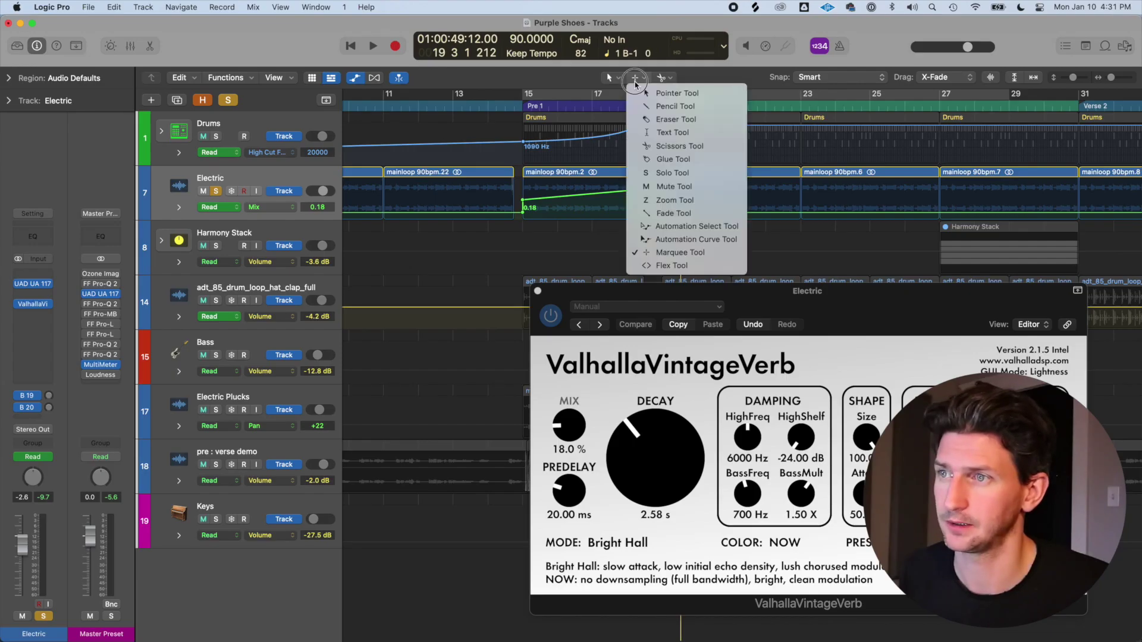
Step: Bend Electric's bar 15–18 Mix ramp into a curve with the Automation Curve tool
left_click(658, 238)
left_click(616, 215)
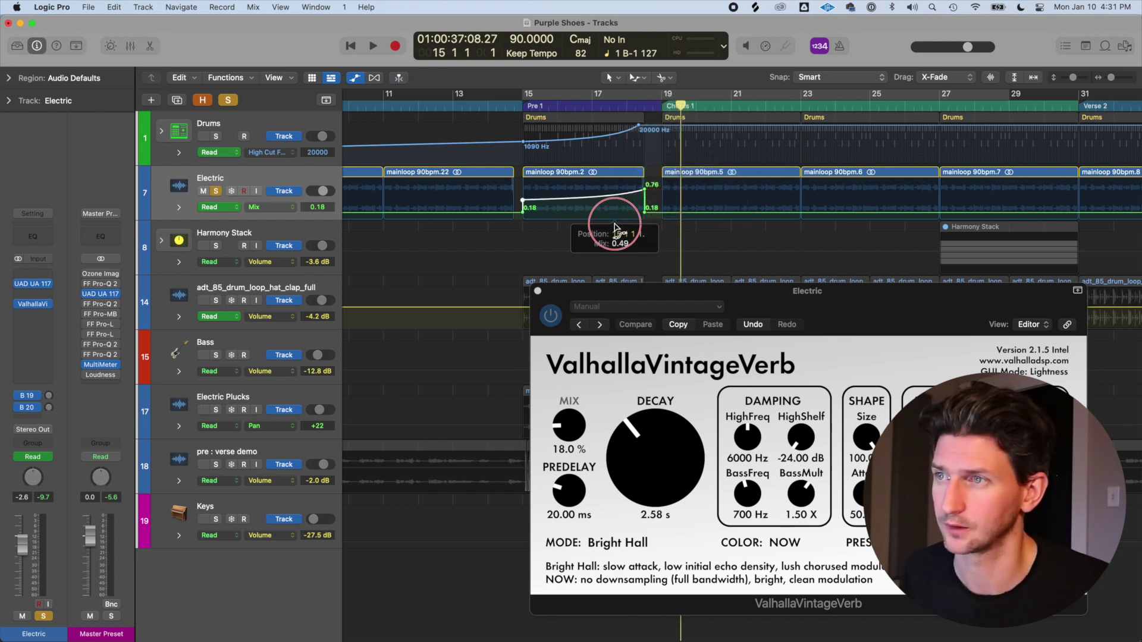
left_click_drag(647, 192, 644, 193)
left_click_drag(534, 201, 535, 206)
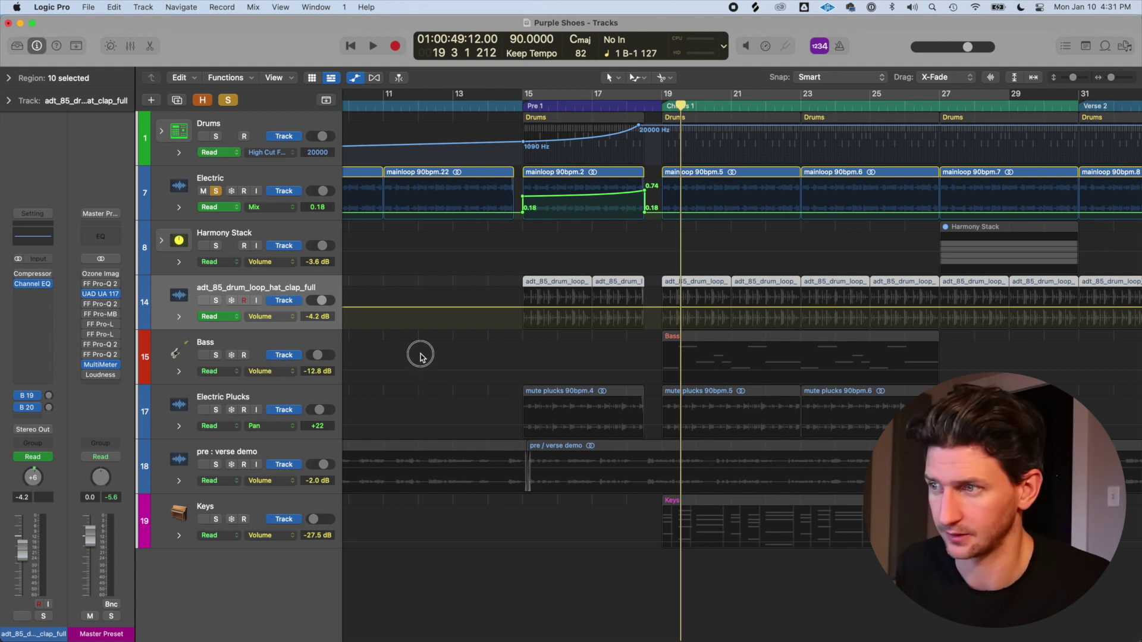
Step: Draw volume points on the adt_85 drum loop lane, then sweep them into a flat line near -1 dB
left_click(469, 370)
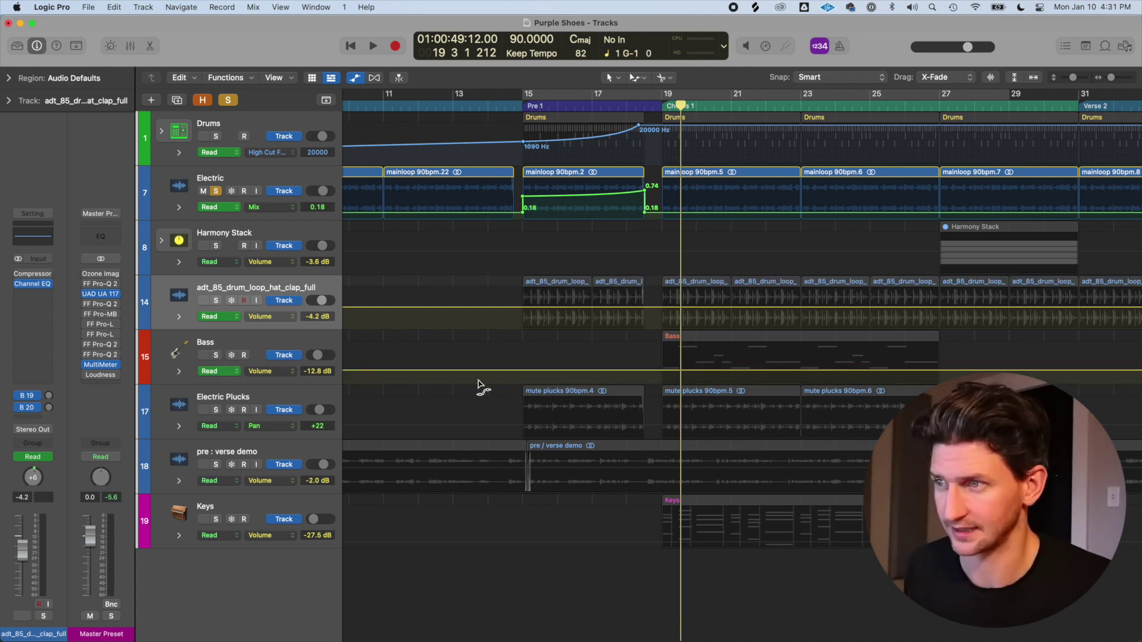
left_click_drag(480, 386, 537, 330)
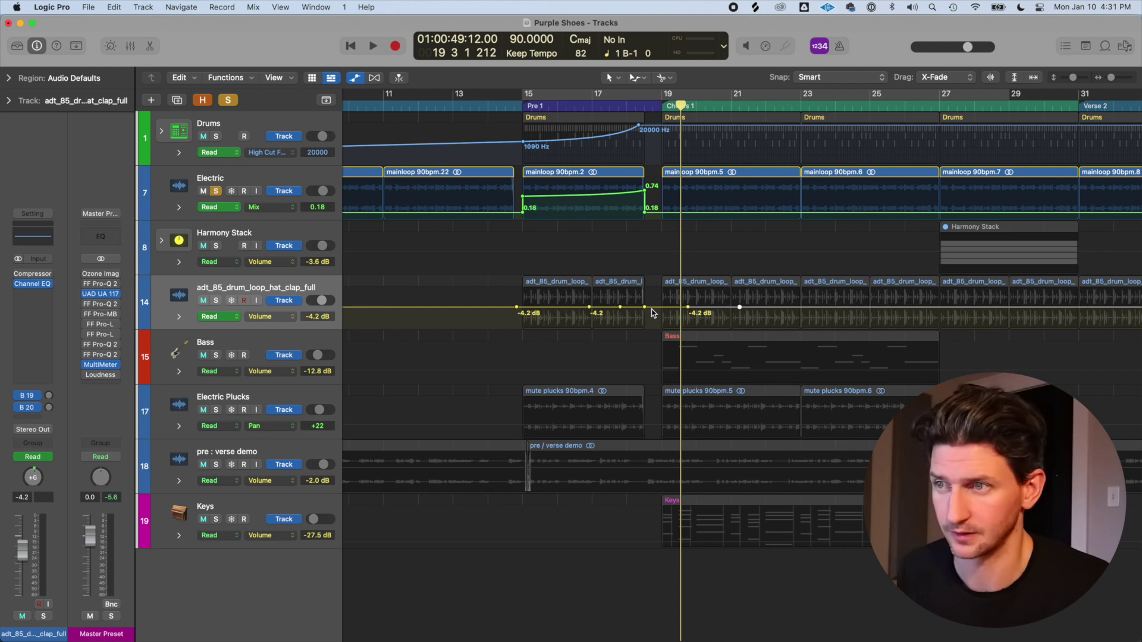
left_click_drag(645, 309, 645, 296)
mouse_move(564, 306)
left_mouse_down()
mouse_move(516, 307)
mouse_move(539, 294)
mouse_move(590, 307)
mouse_move(642, 292)
mouse_move(644, 304)
left_mouse_up()
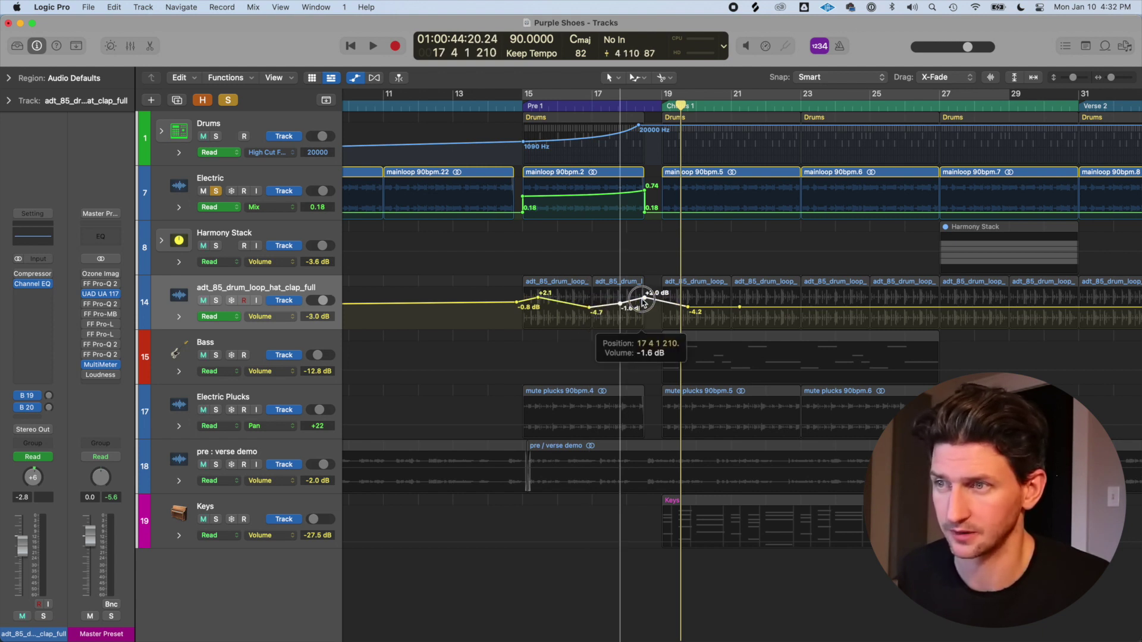
key("c")
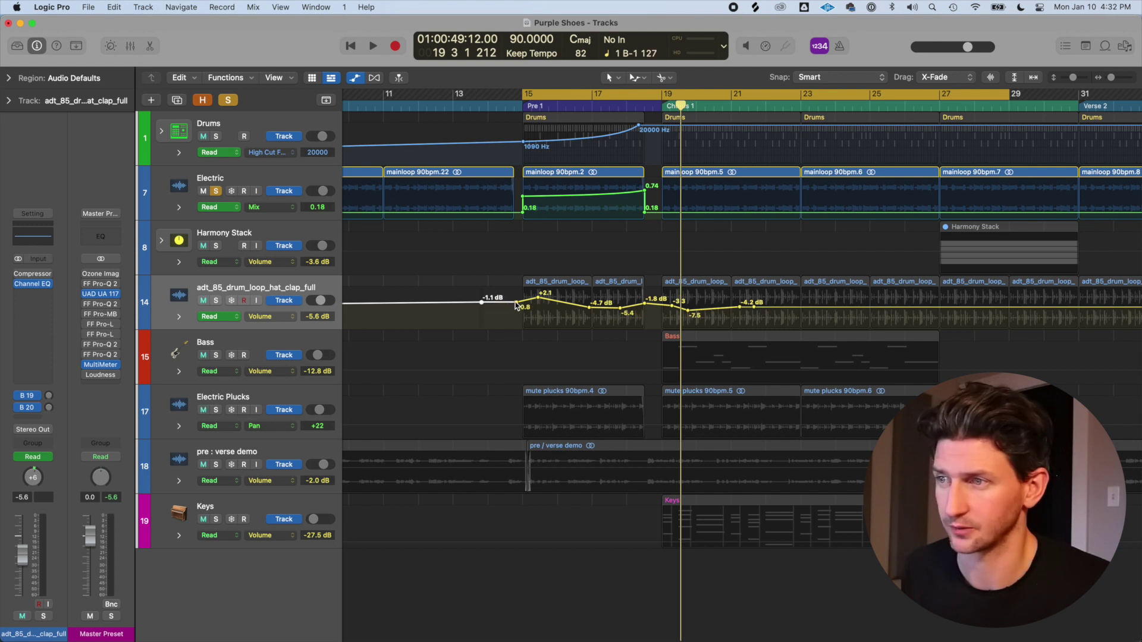
left_click_drag(516, 305, 776, 297)
Step: Delete the drum loop's visible automation and draw a new volume line starting at -5.8 dB at bar 15
right_click(329, 290)
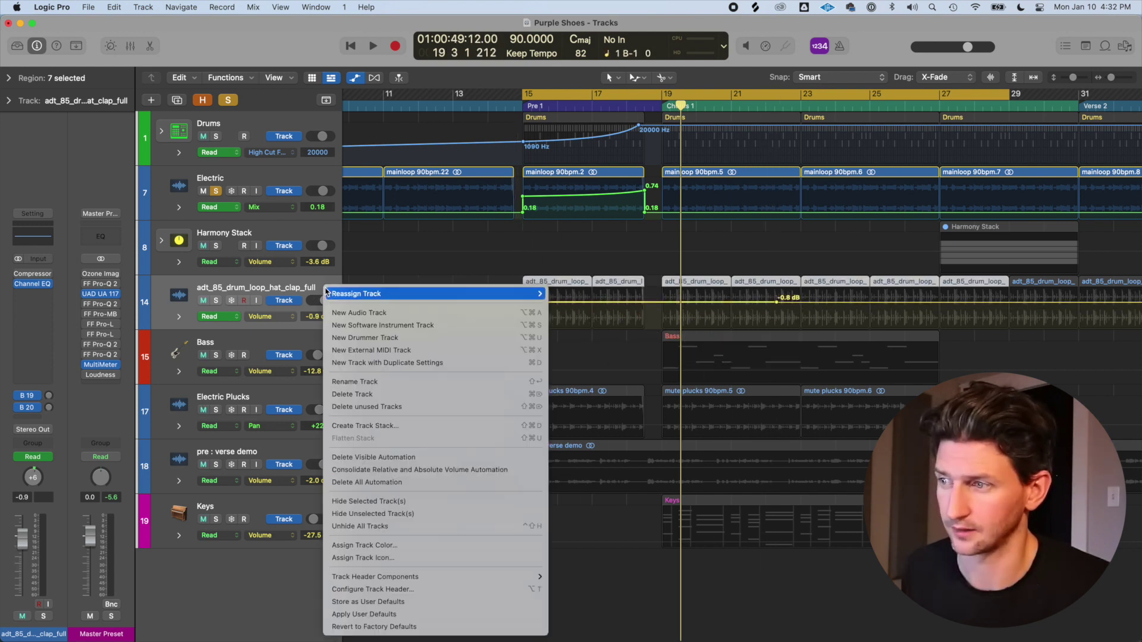
left_click(380, 459)
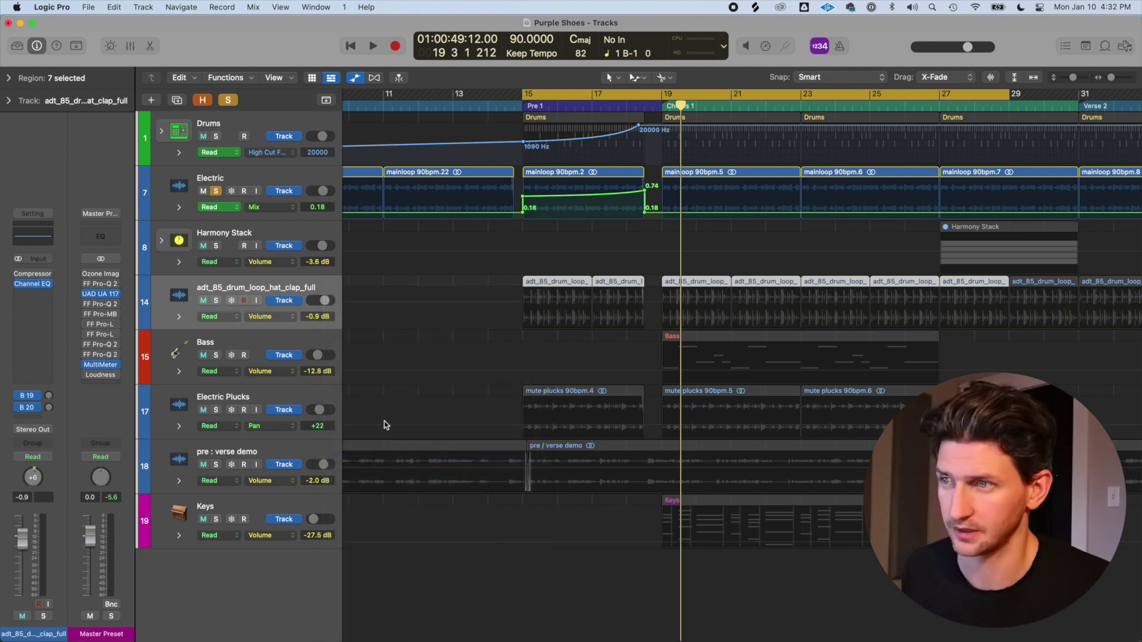
left_click(517, 301)
left_click_drag(517, 301, 518, 309)
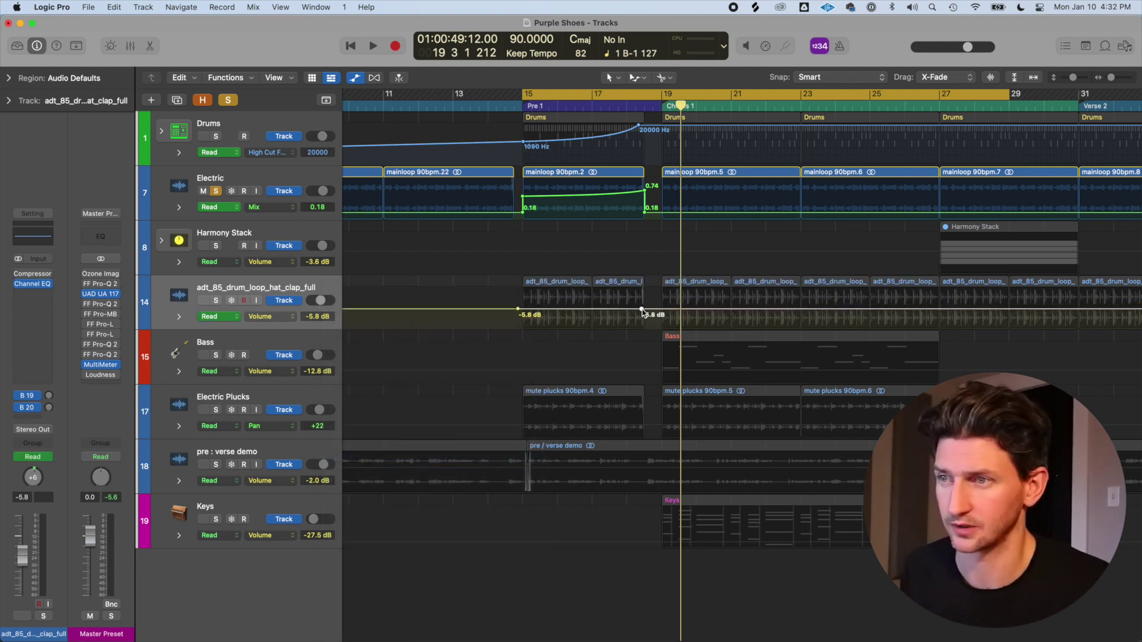
left_click_drag(641, 309, 620, 333)
Step: Solo the drum loop, play from bar 15, and raise the ramp's bar-18 end to +3.7 dB
left_click(216, 301, "alt")
key("shift+space")
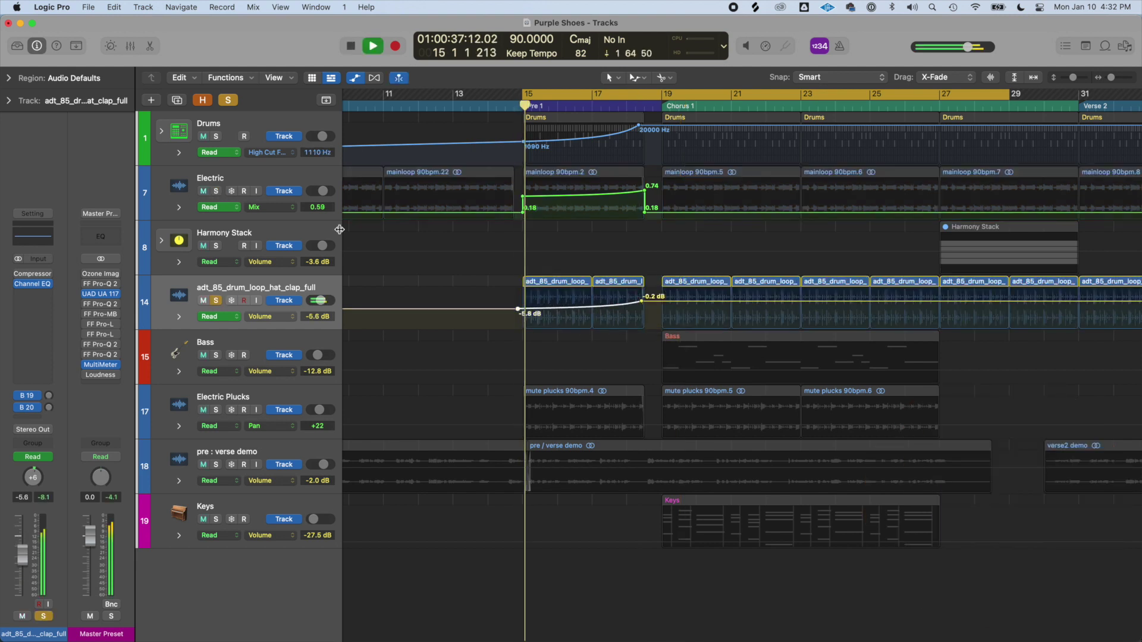
left_click_drag(643, 302, 648, 298)
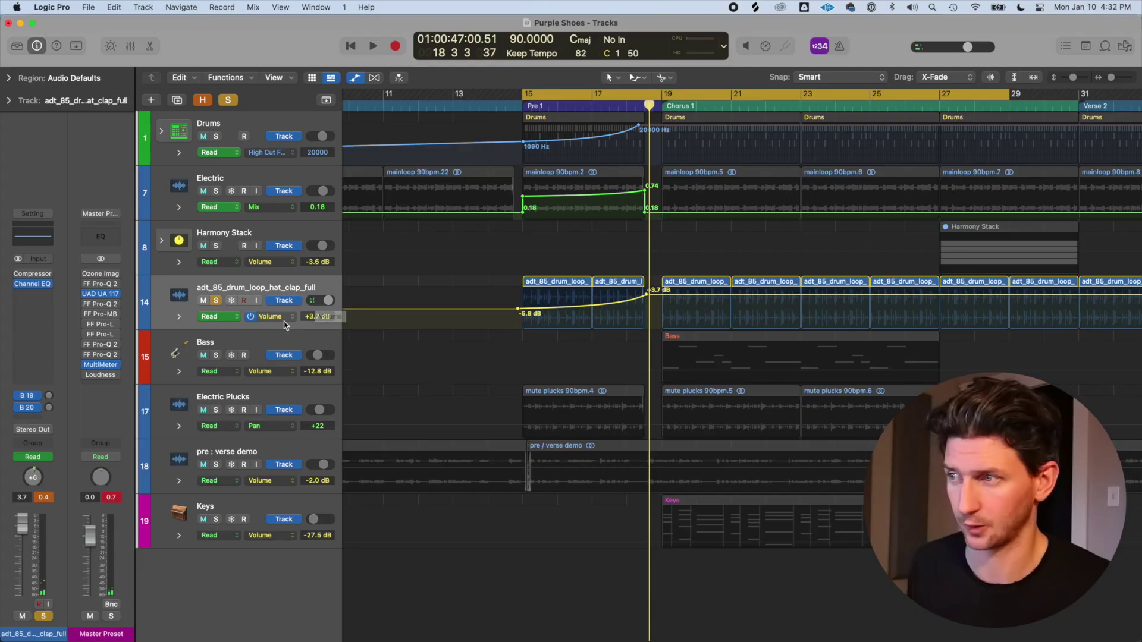
left_click(286, 320)
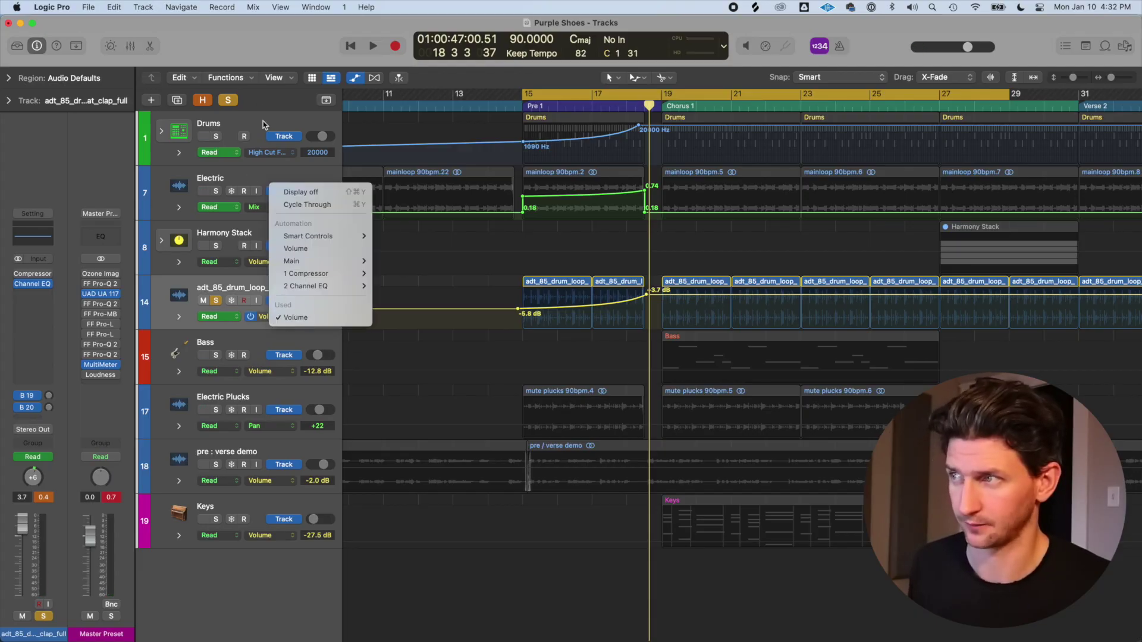
left_click(262, 288)
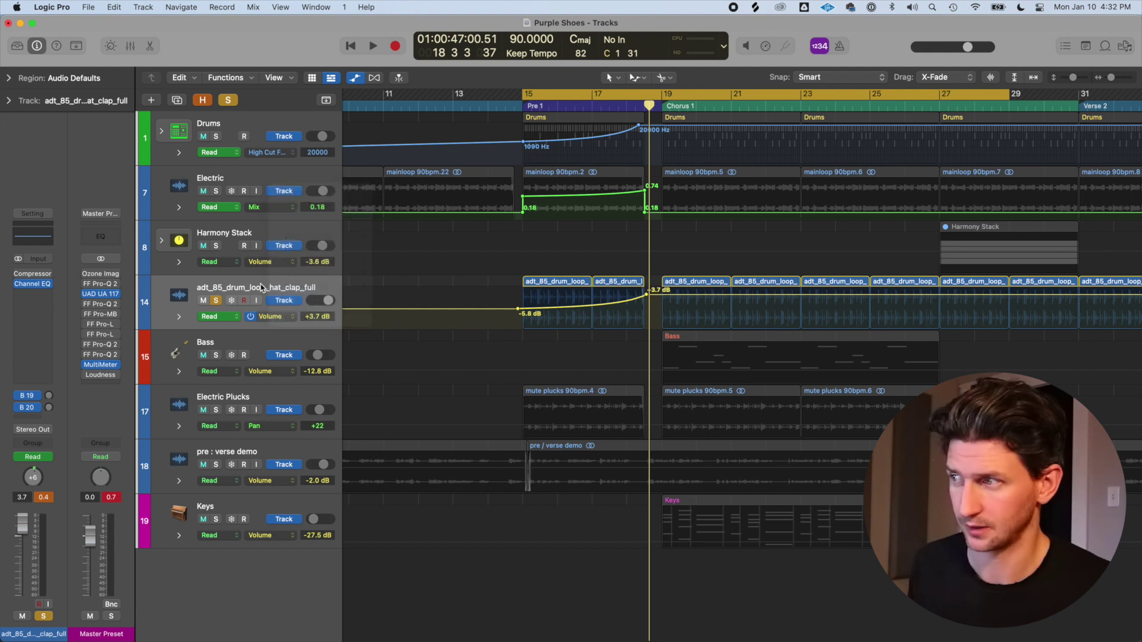
Step: Enable the High Cut band in the drum loop's Channel EQ and move the window off the tracks
left_click(36, 238)
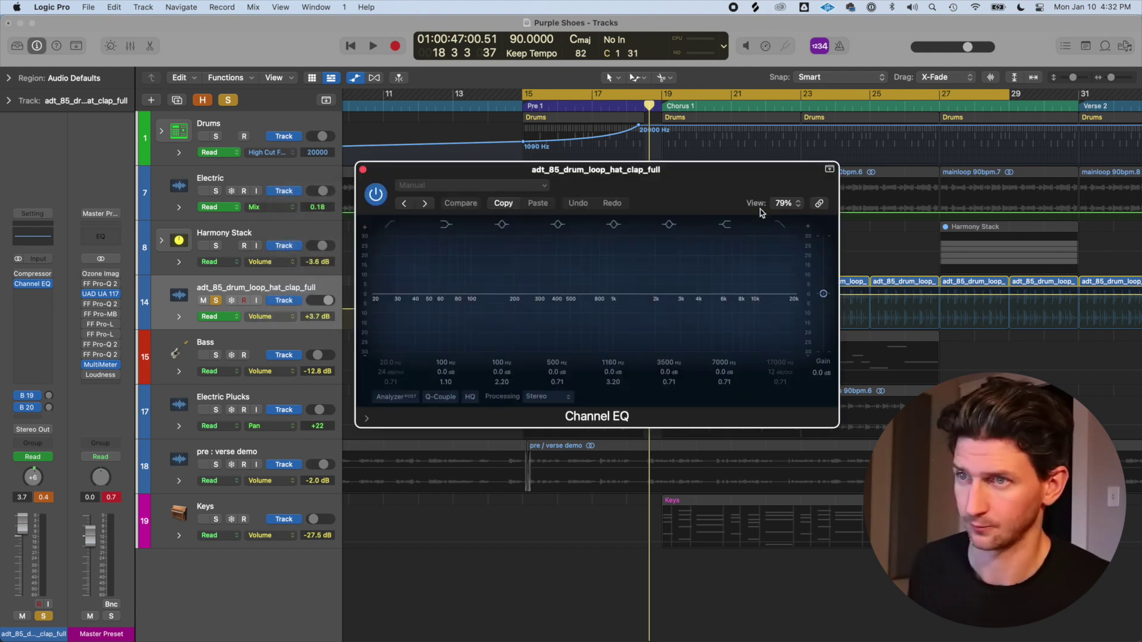
left_click(778, 225)
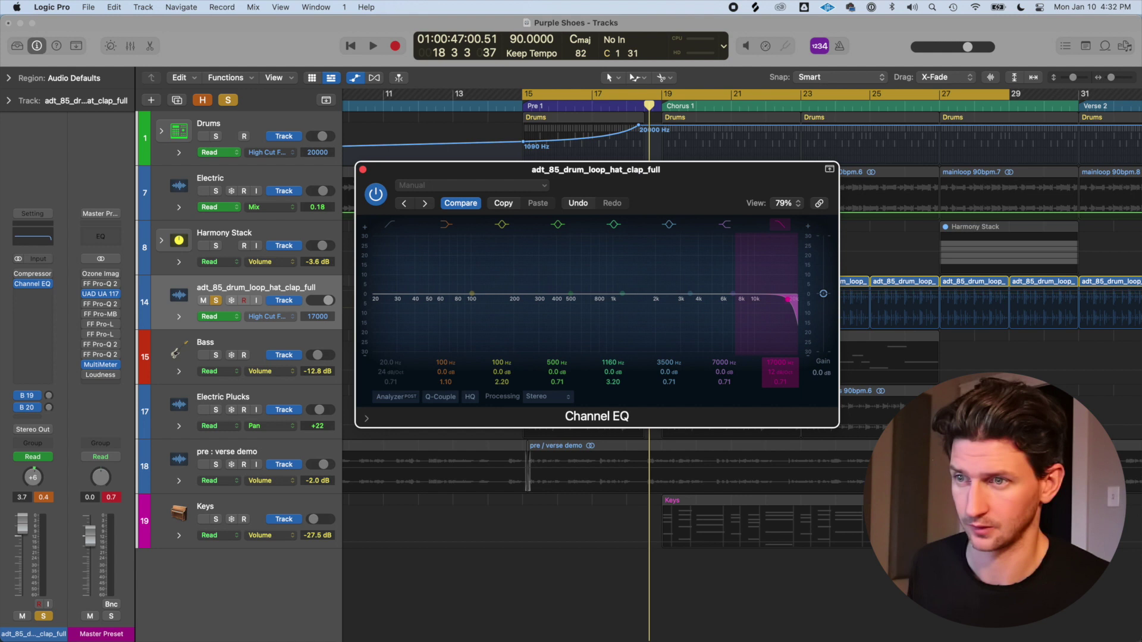
left_click_drag(712, 168, 758, 323)
left_click_drag(586, 321, 588, 379)
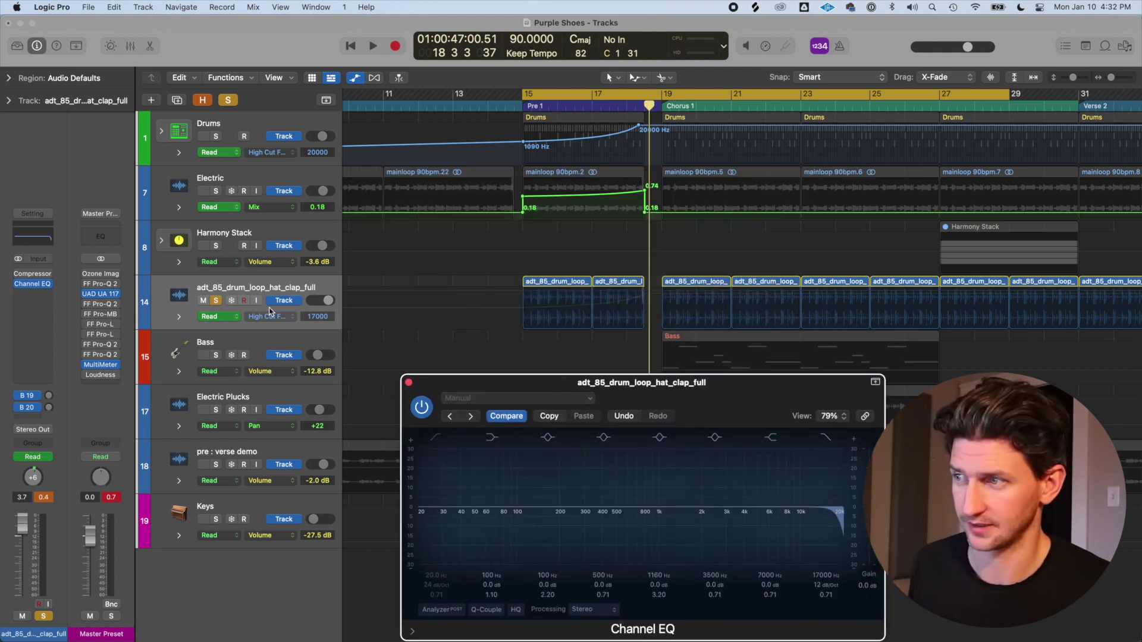
Step: Add a High Cut automation node at bar 15, pull the frequency down after it, and play from bar 15
left_click(519, 309)
left_click(515, 292)
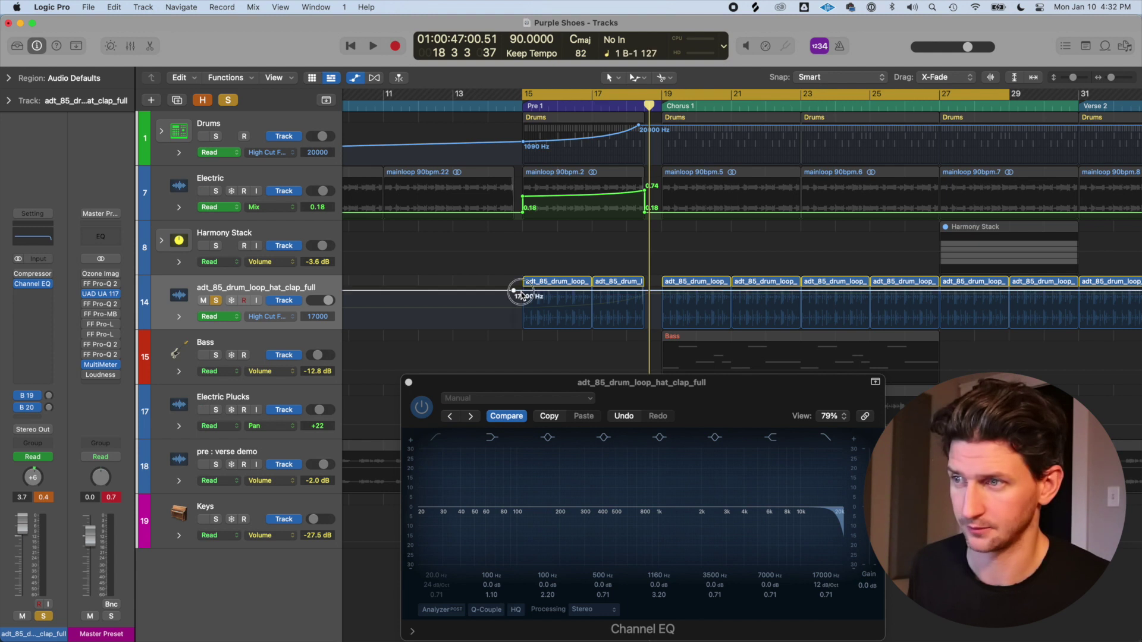
mouse_move(592, 301)
left_mouse_down()
mouse_move(634, 315)
mouse_move(651, 302)
mouse_move(597, 307)
left_mouse_up()
key("shift+Return")
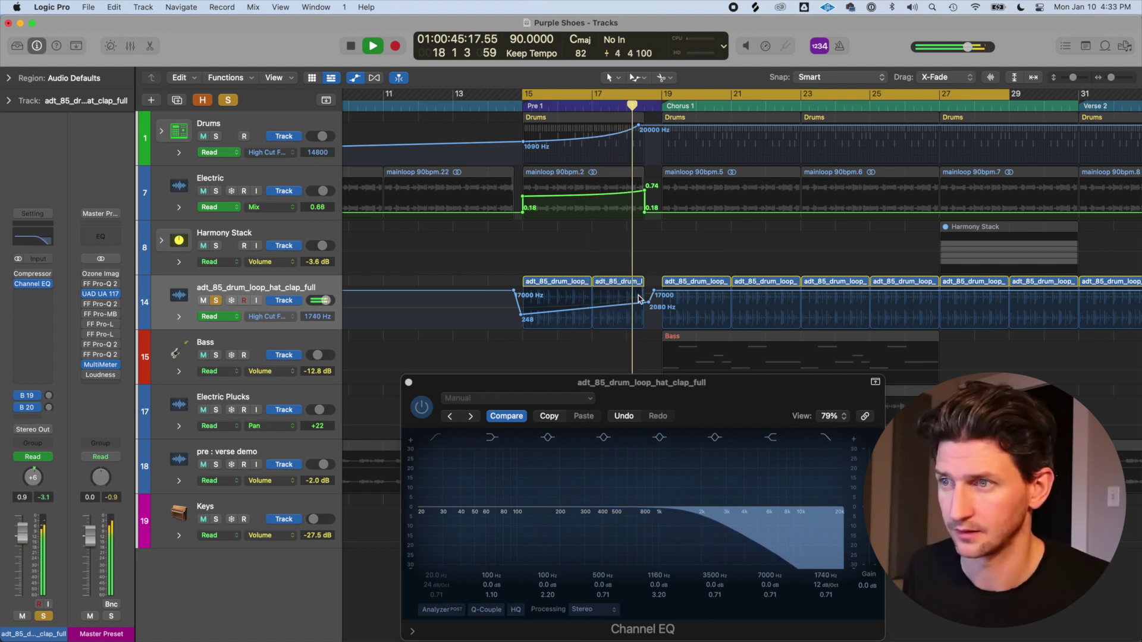
Step: Stop playback, view the drum loop's Volume lane, then switch back to High Cut Frequency
key("space")
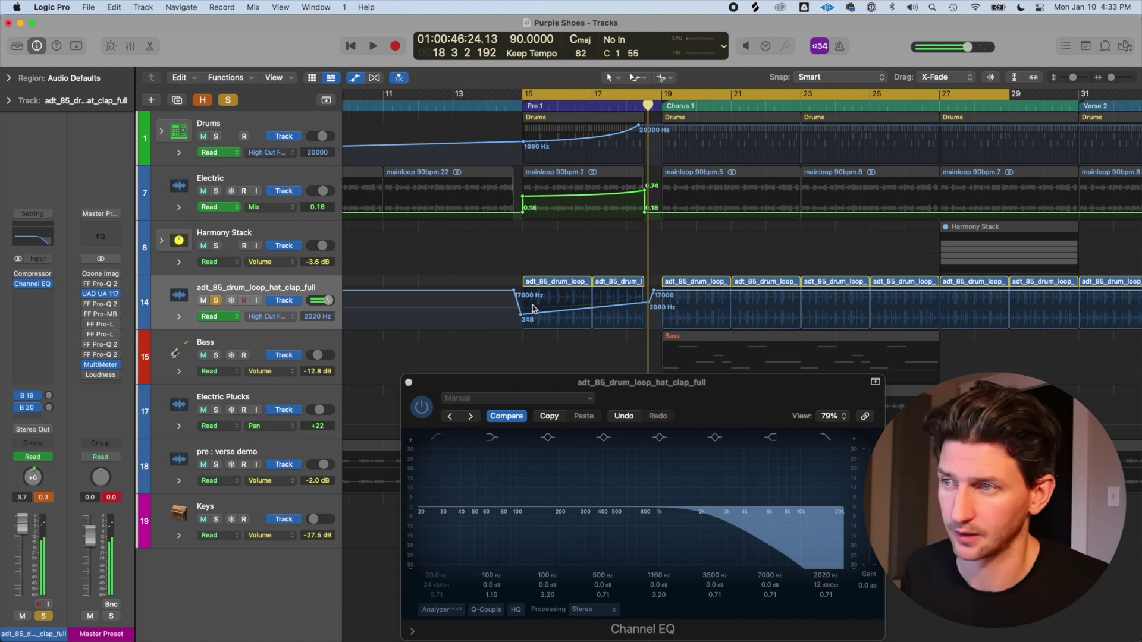
scroll(527, 317, "down", 5)
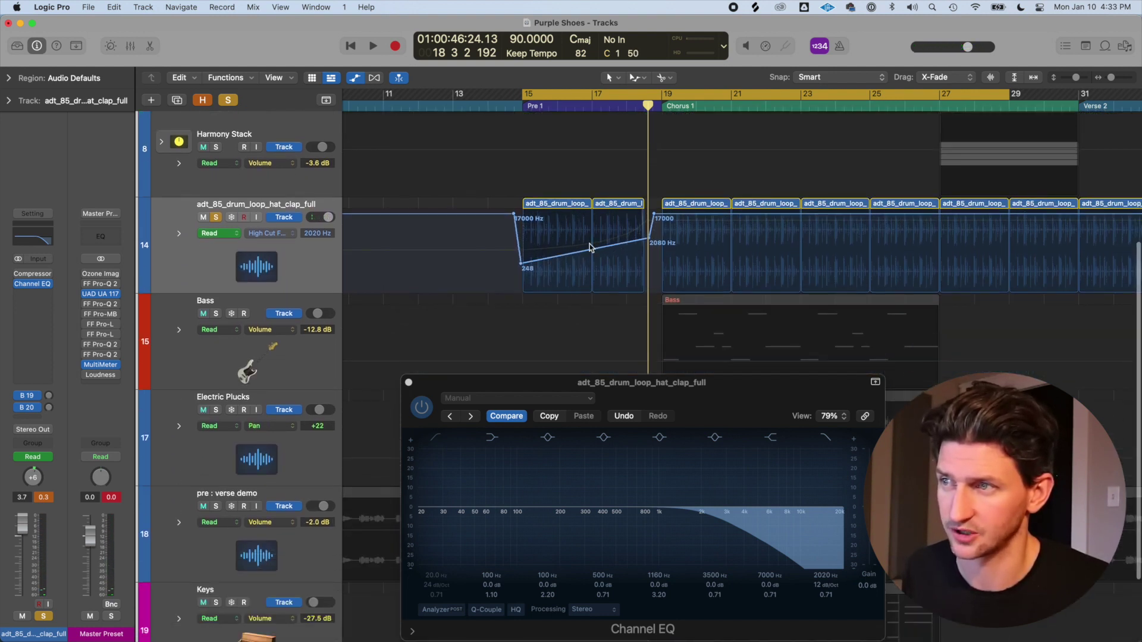
left_click(270, 234)
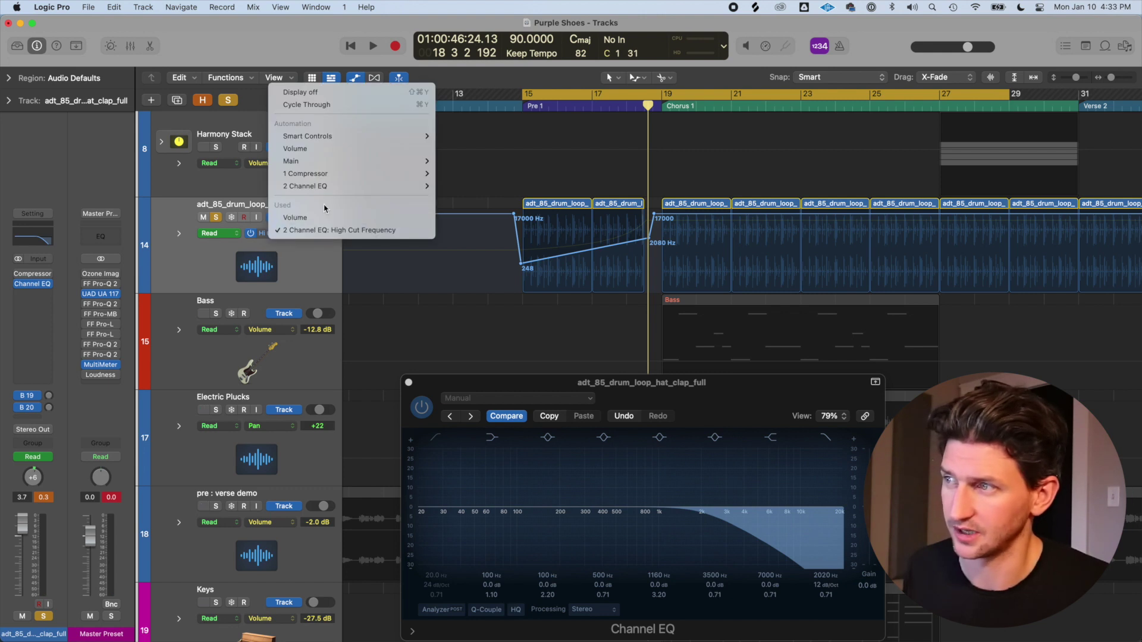
left_click(295, 217)
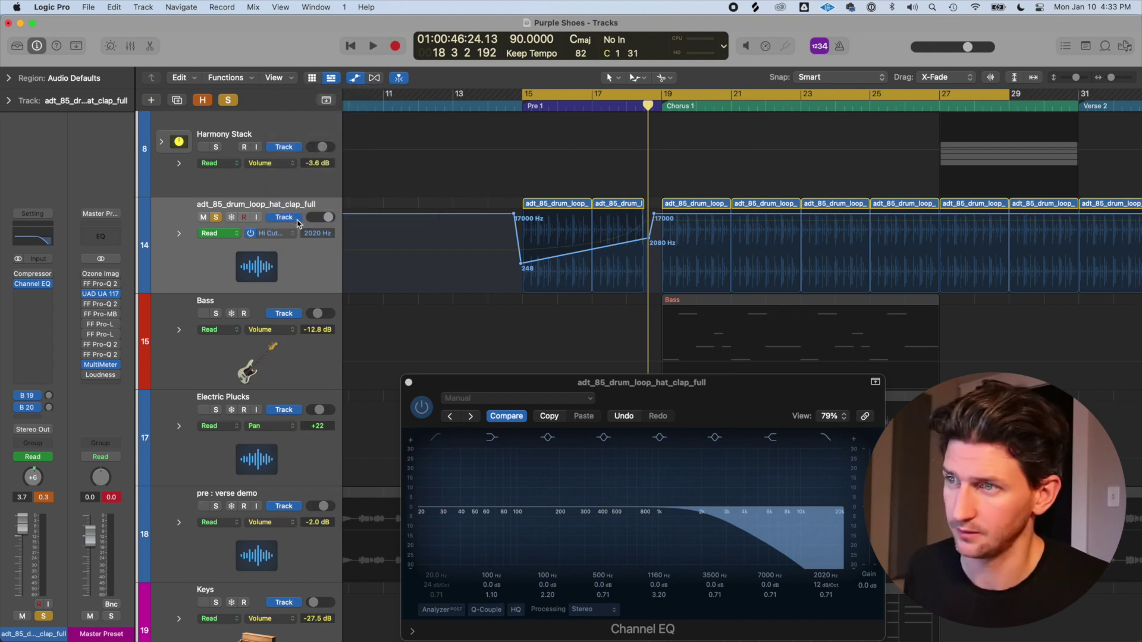
left_click(269, 233)
left_click(294, 244)
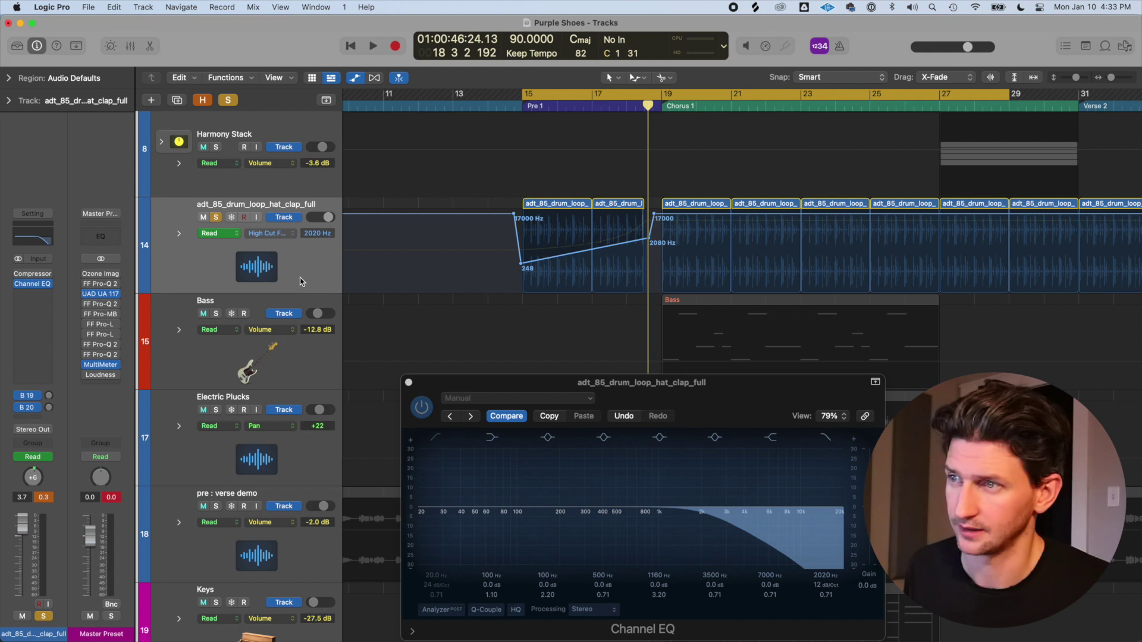
right_click(301, 280)
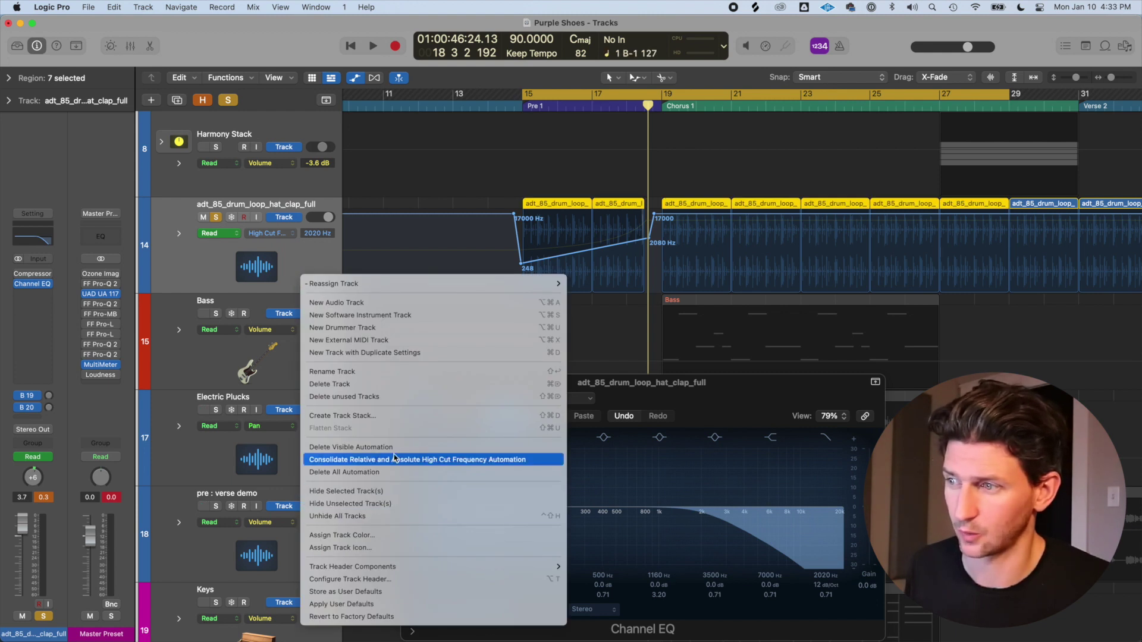
left_click(308, 251)
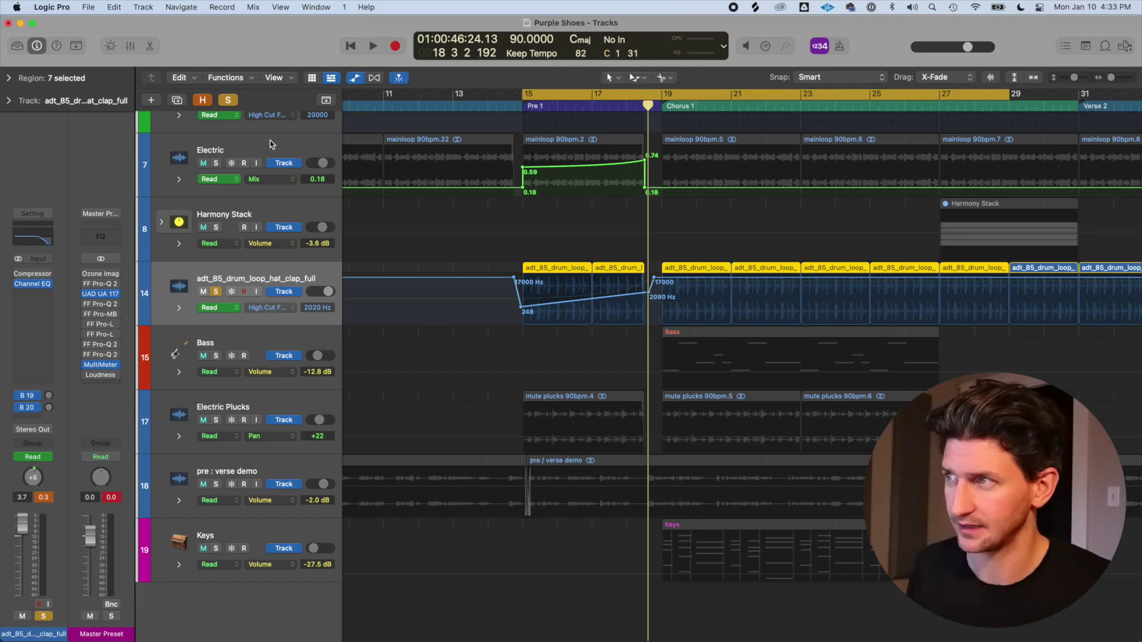
Step: Turn off soloing and check which parameter the Bass automation lane shows
left_click(237, 103)
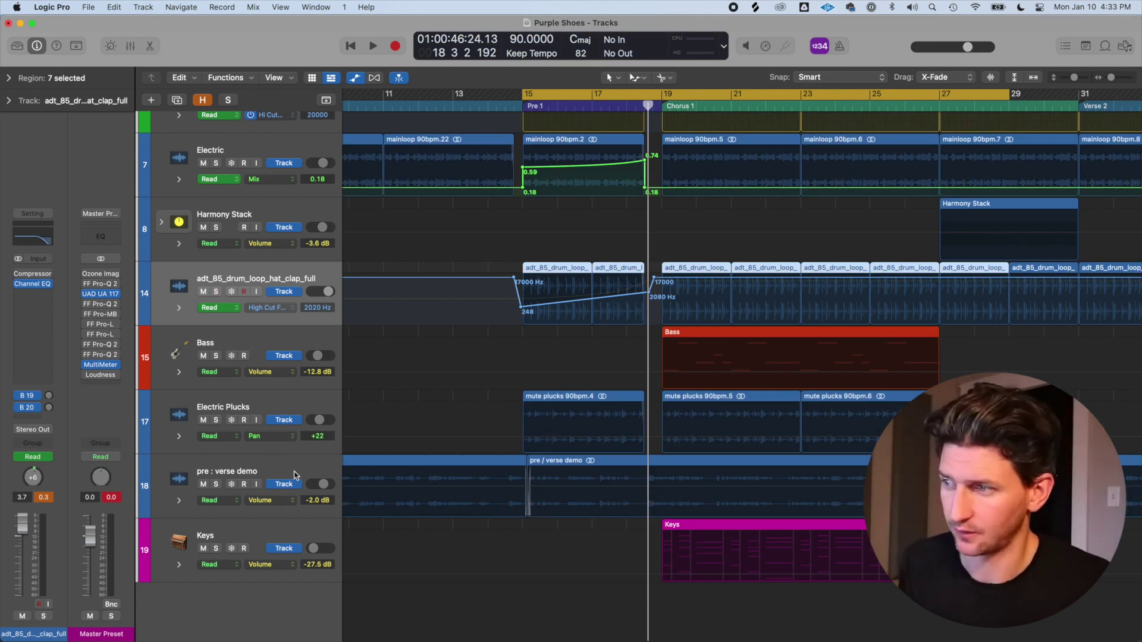
left_click(293, 372)
left_click(310, 340)
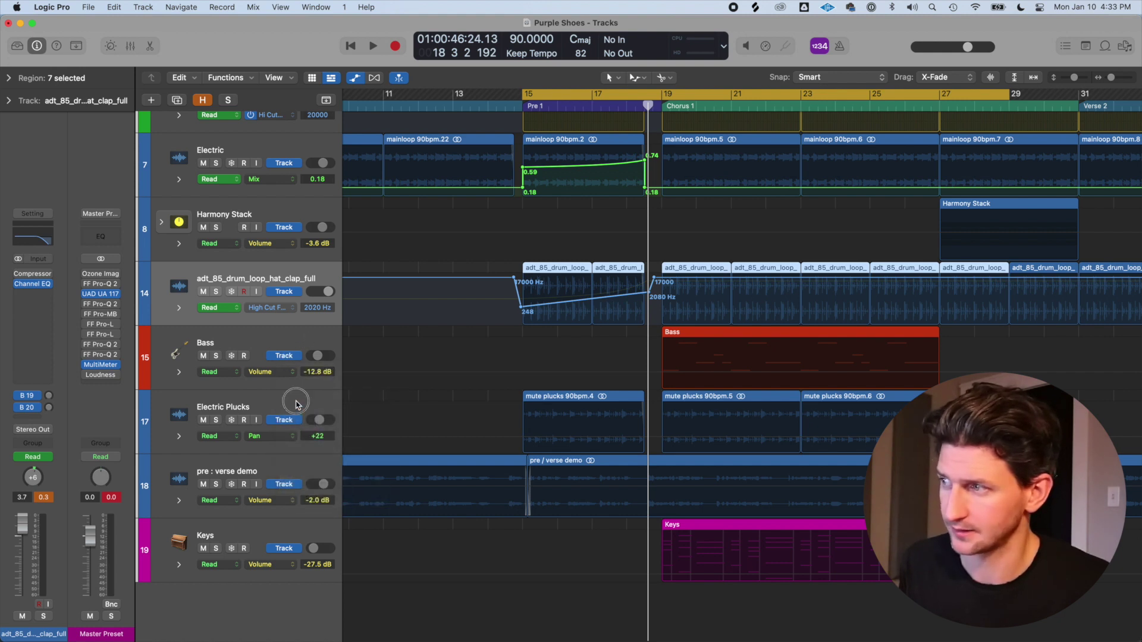
Step: Set the Electric Plucks automation lane to Main > Pan
left_click(296, 404)
left_click(262, 436)
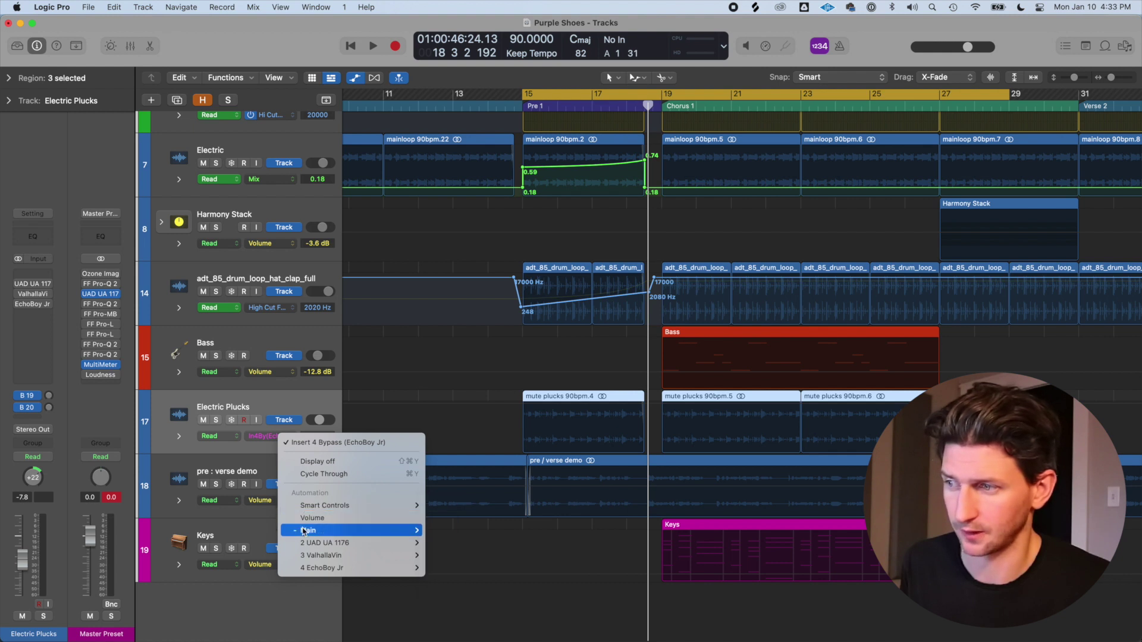
mouse_move(304, 531)
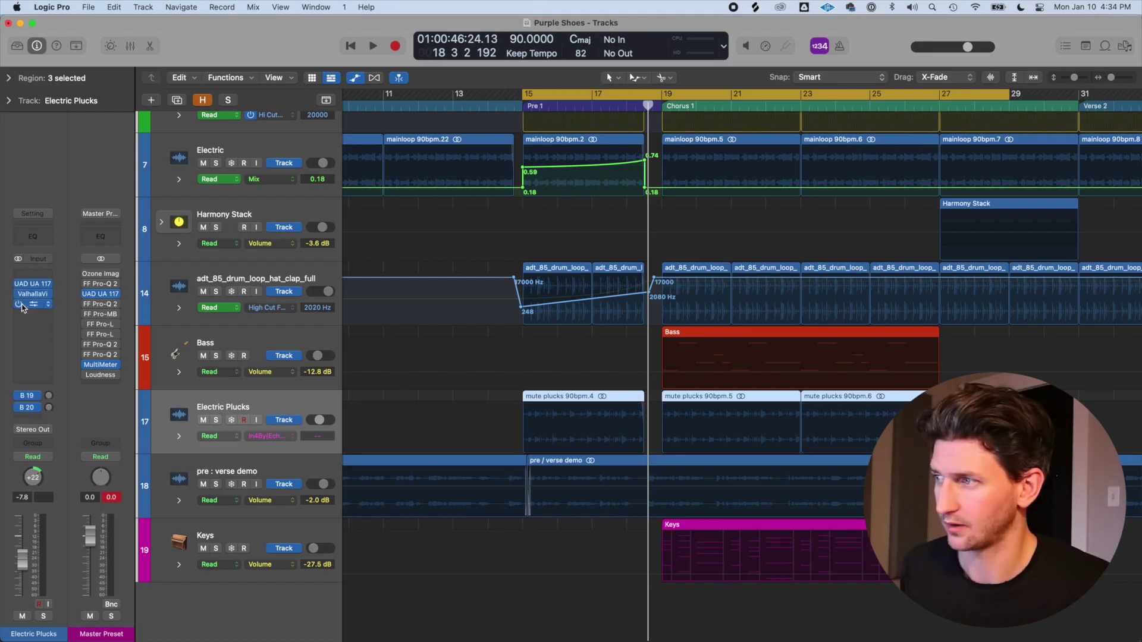
left_click(262, 437)
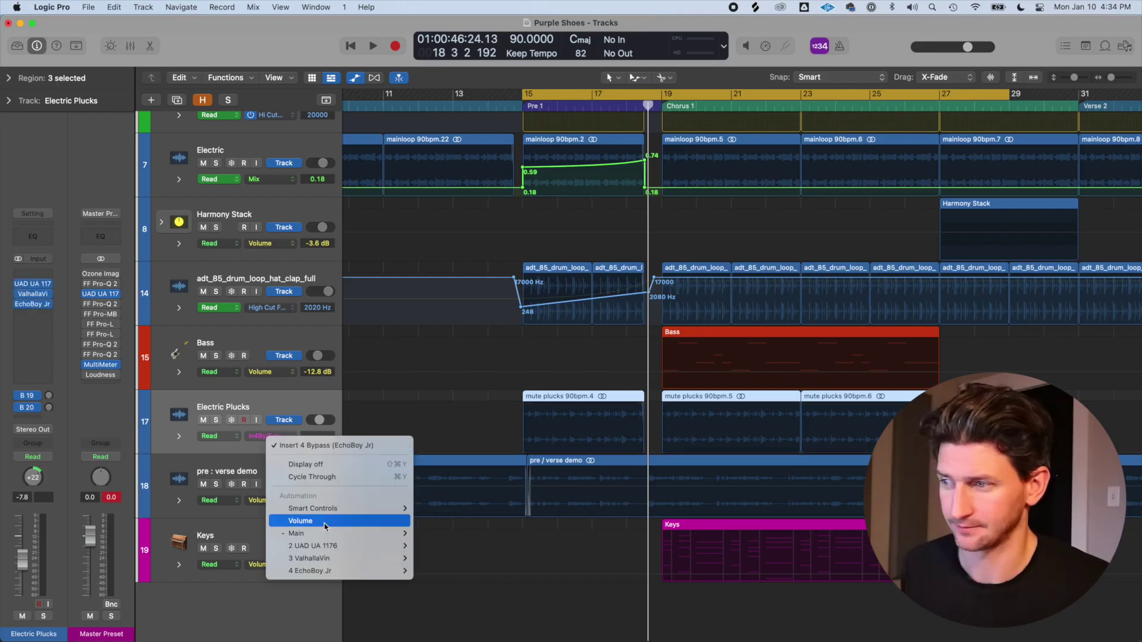
mouse_move(357, 534)
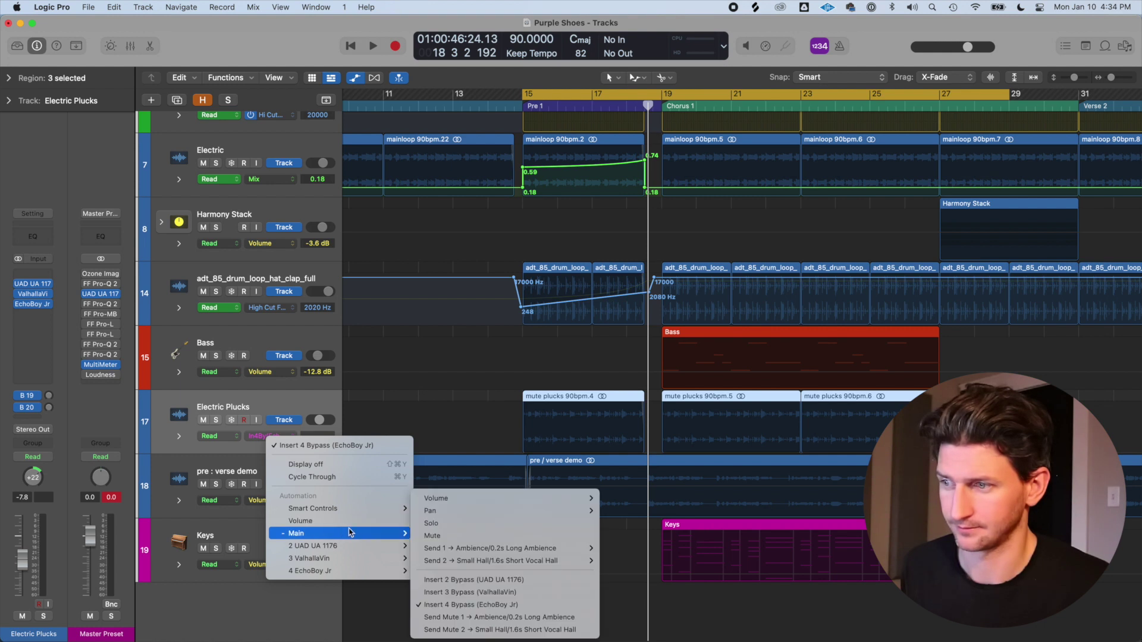
left_click(449, 506)
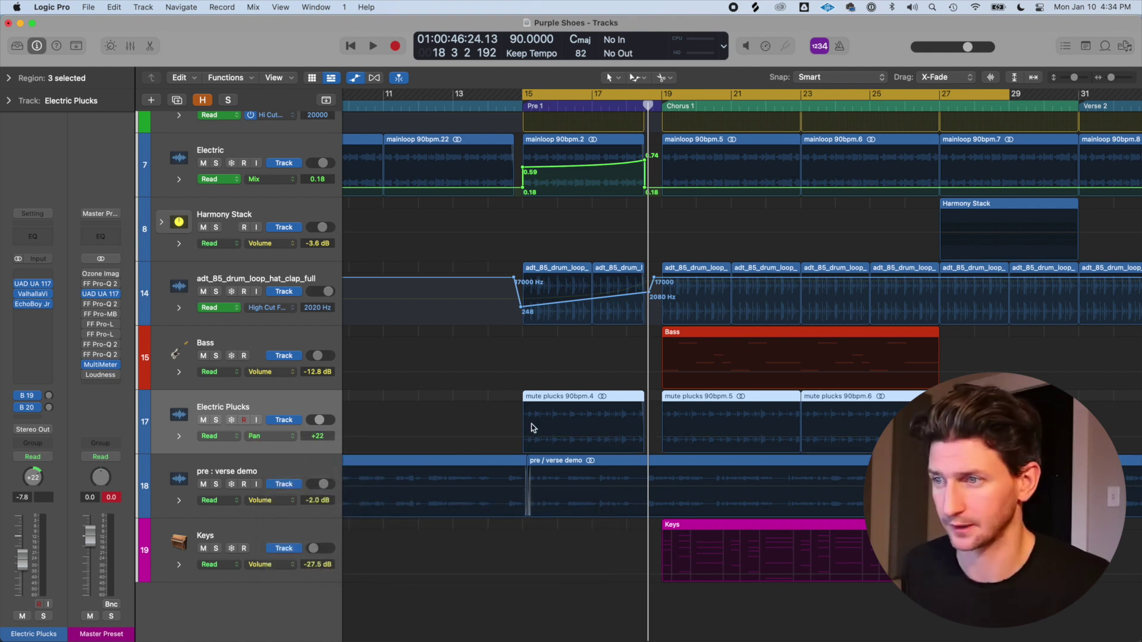
Step: Draw an Electric Plucks pan sweep from -64 to +63 into Chorus 1, then solo the track
left_click_drag(581, 438, 581, 433)
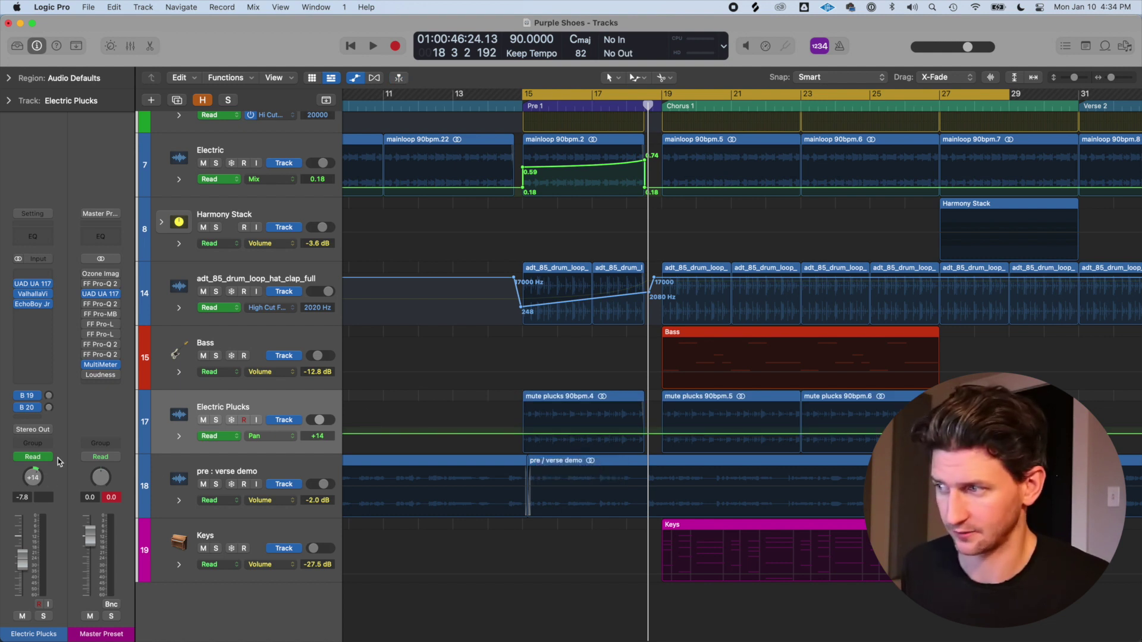
left_click_drag(528, 433, 542, 398)
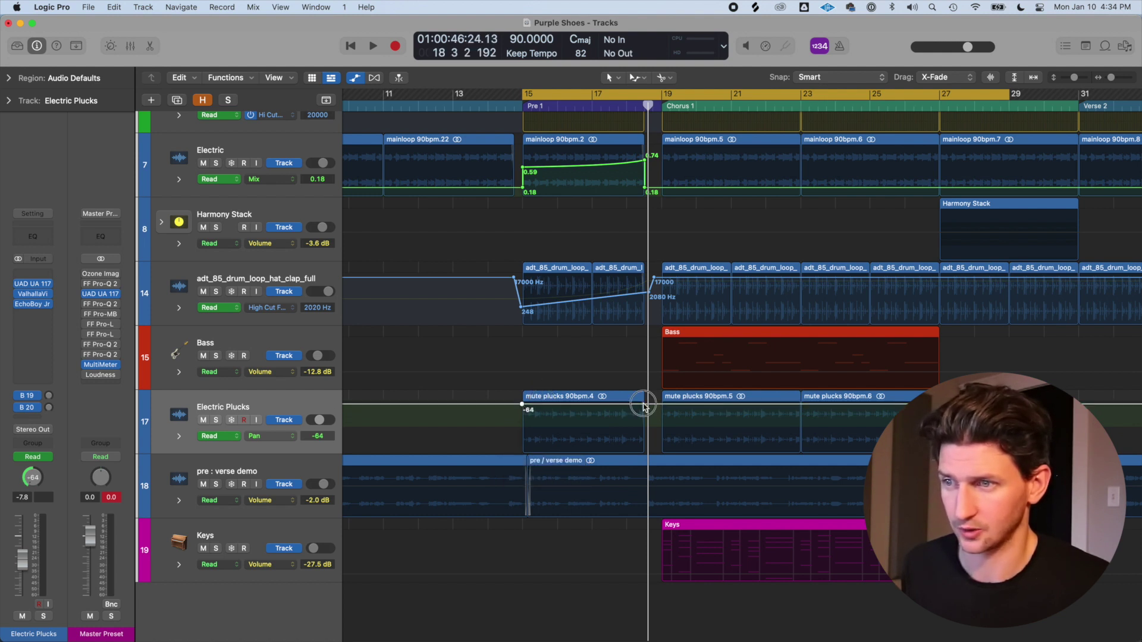
left_click_drag(644, 407, 644, 461)
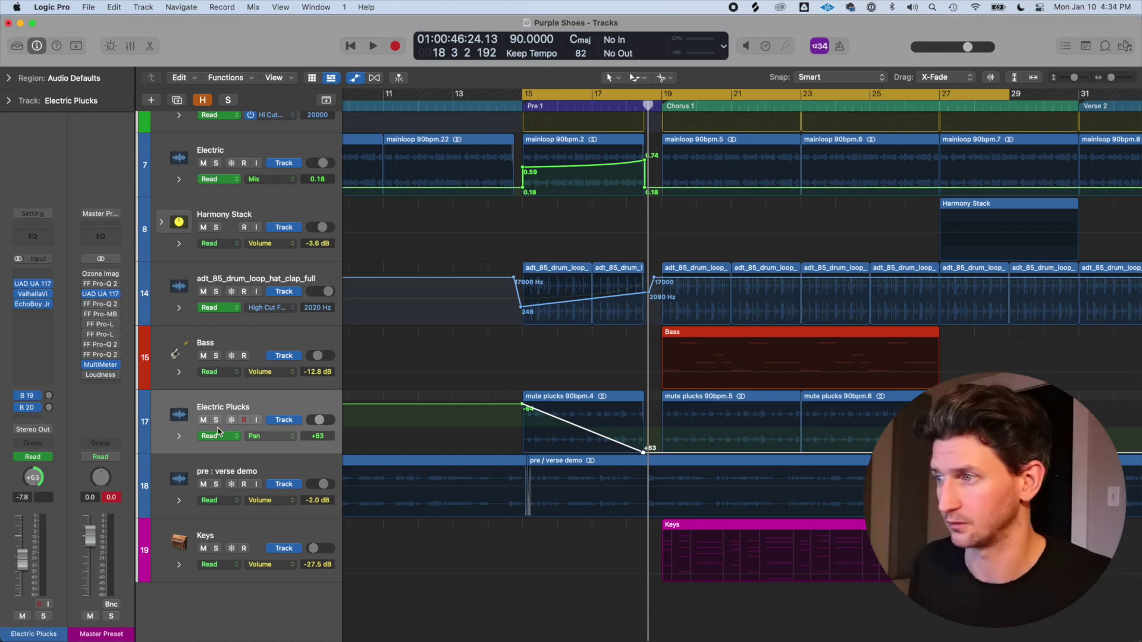
left_click(216, 420)
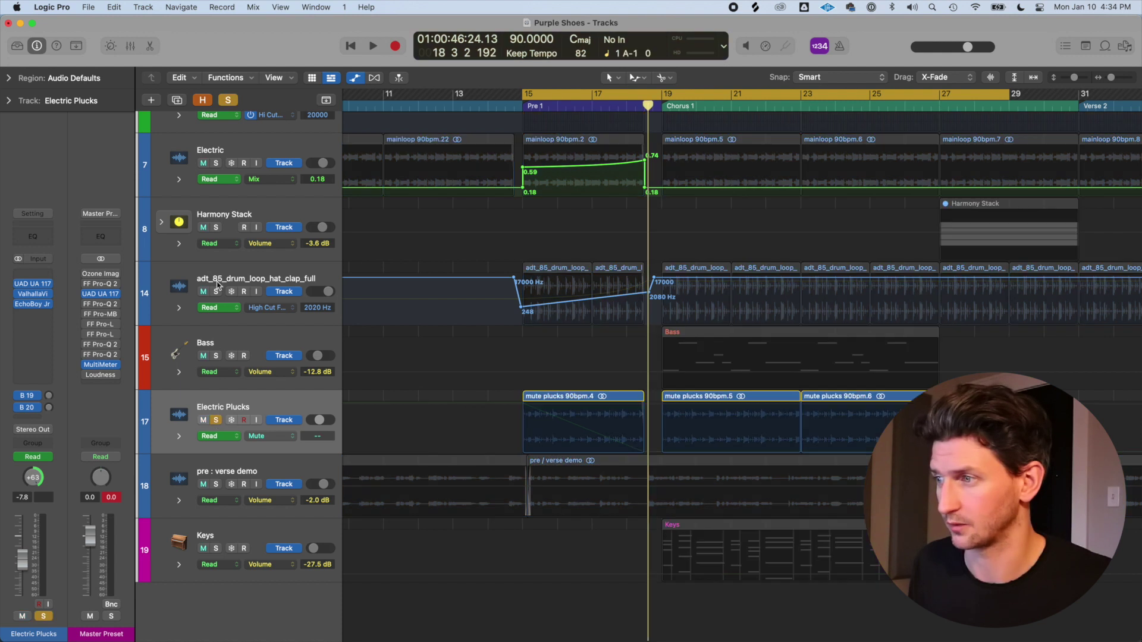
Step: Play the soloed plucks from a few bars back, stop, and bring up the Electric Plucks automation parameter choices
key("comma")
key("comma")
key("comma")
key("comma")
key("space")
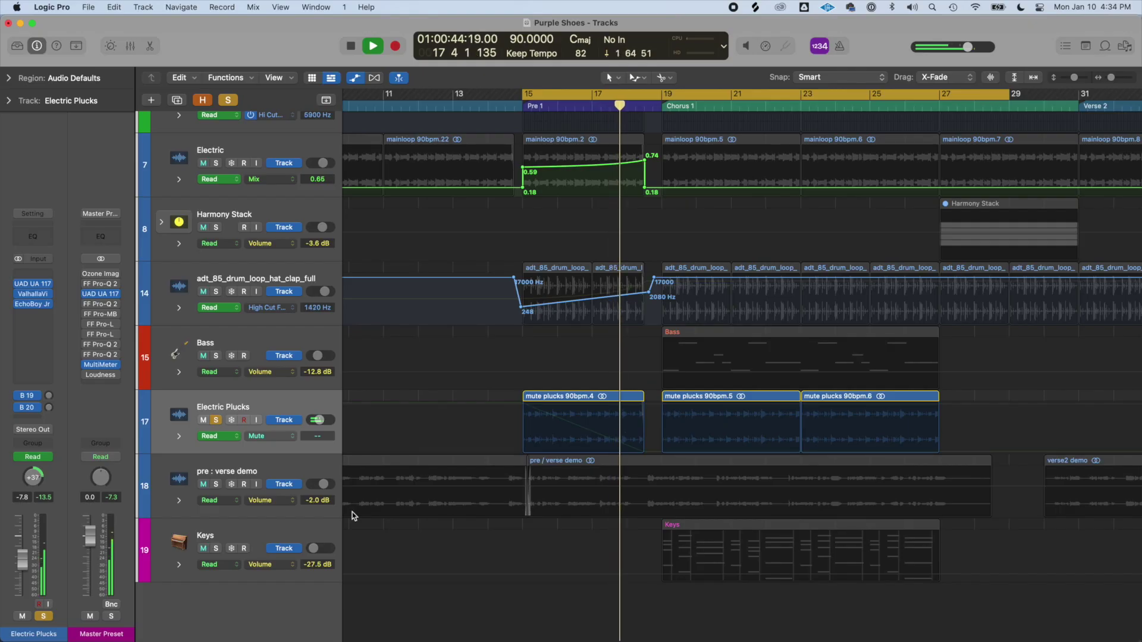
key("space")
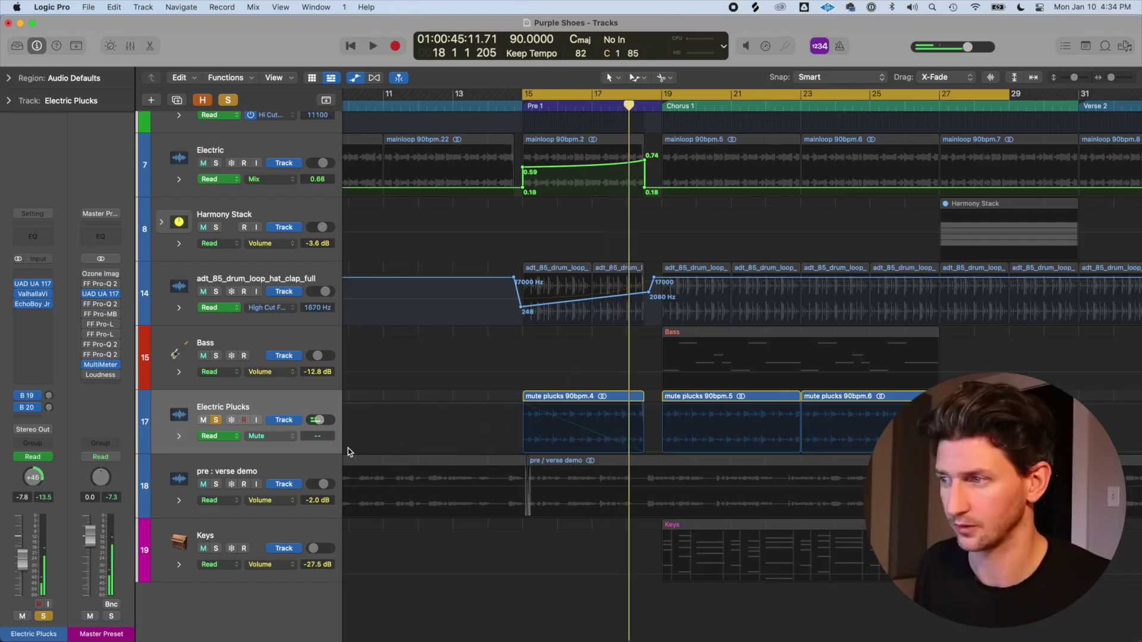
left_click(275, 436)
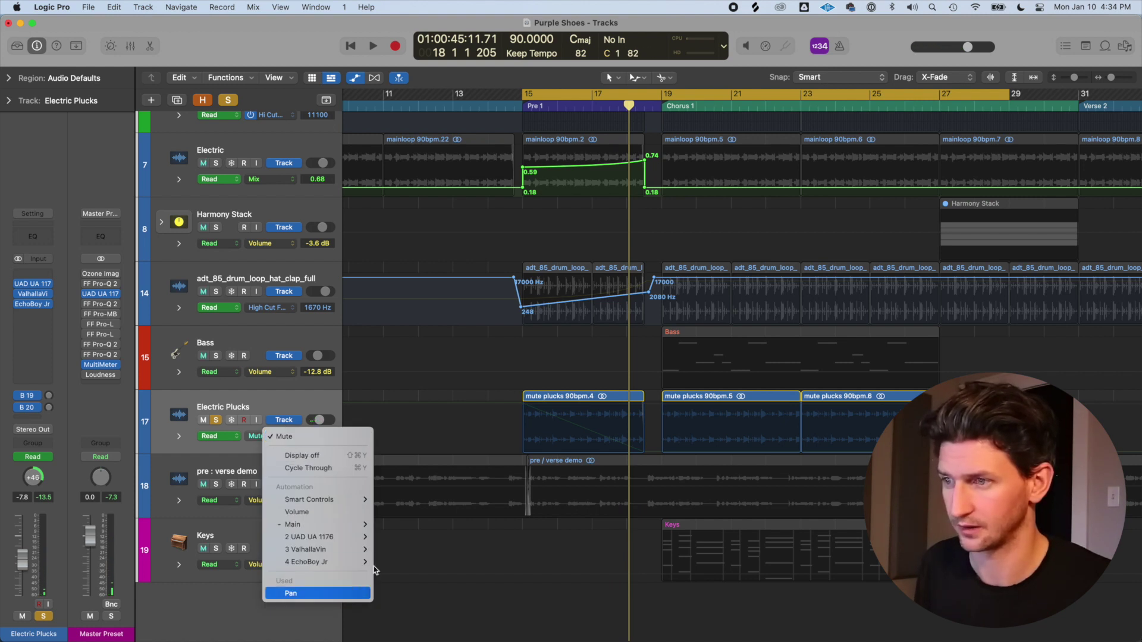
Step: Switch the Electric Plucks lane back to Pan and drag a pan point to +63
left_click(290, 593)
left_click_drag(555, 418, 638, 447)
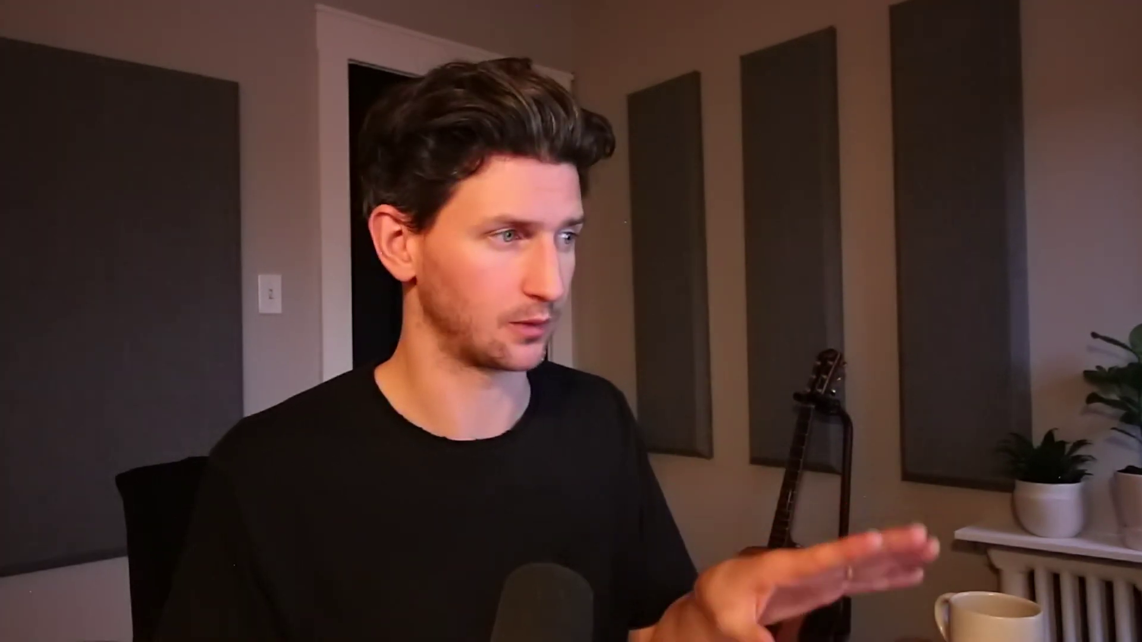
left_click(46, 460)
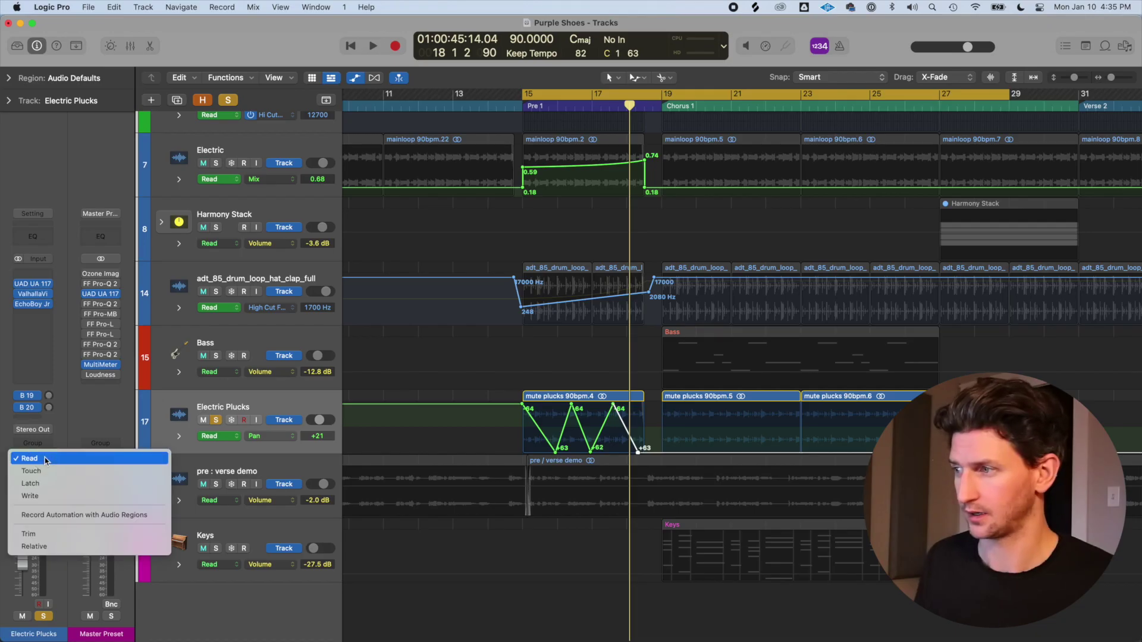
left_click(65, 411)
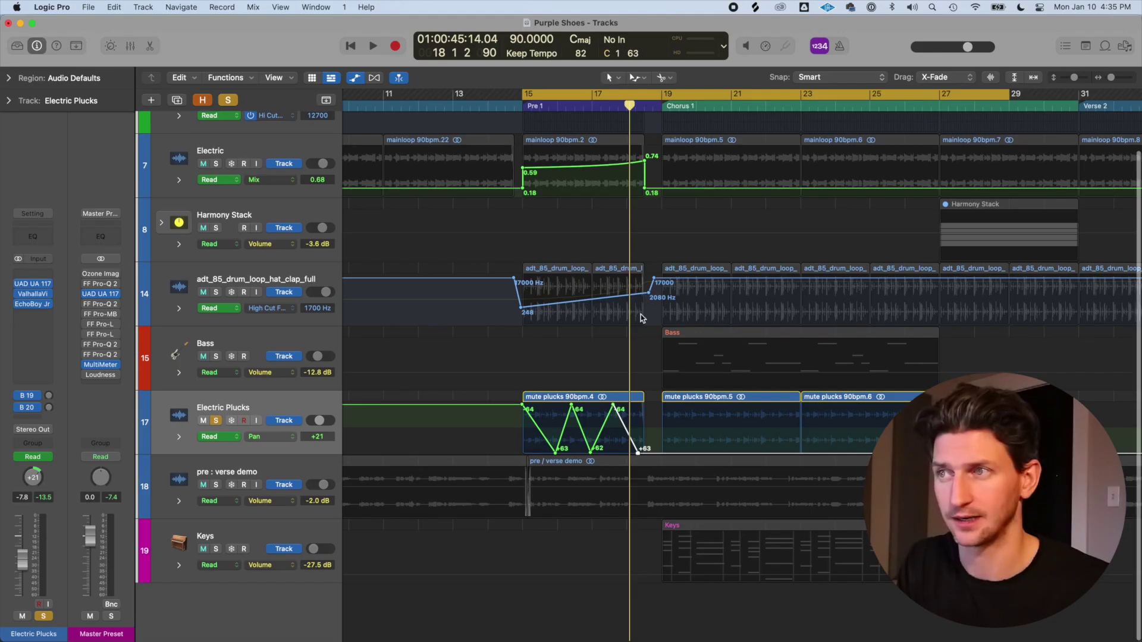
scroll(640, 317, "up", 2)
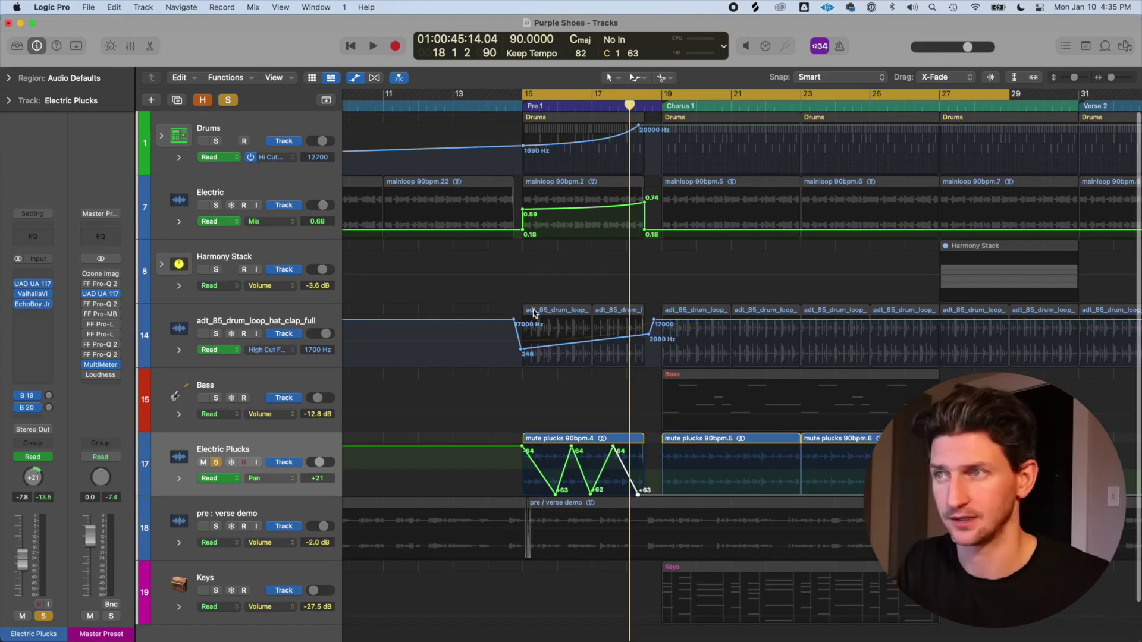
Step: Switch Electric Plucks to Latch automation mode and widen the cycle range to about bars 14–28
left_click(32, 457)
left_click(47, 471)
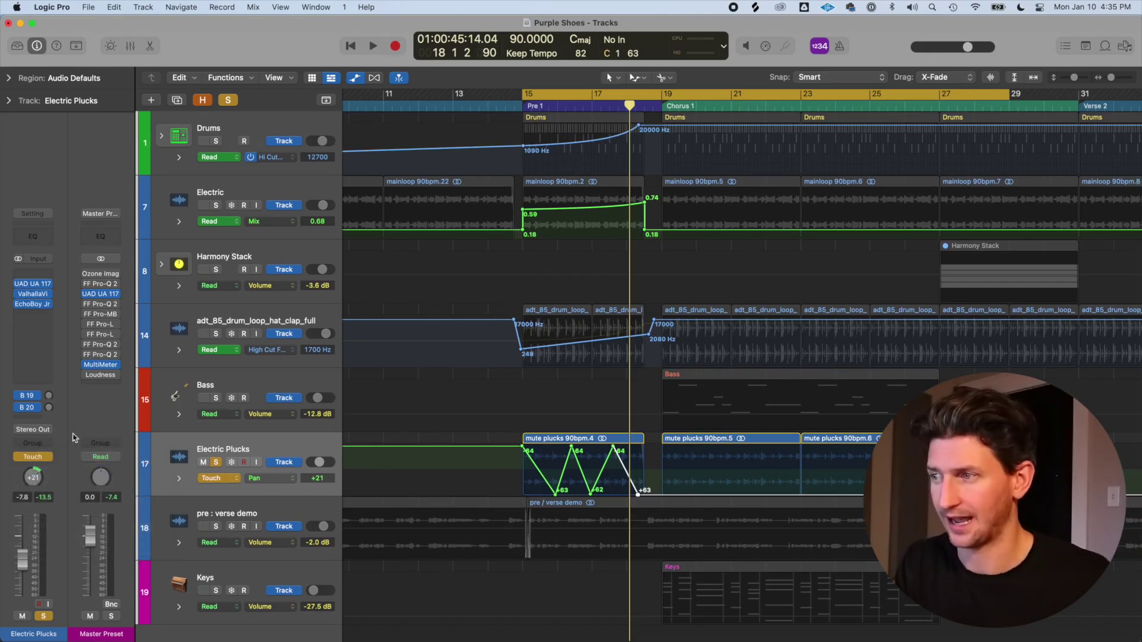
left_click(33, 457)
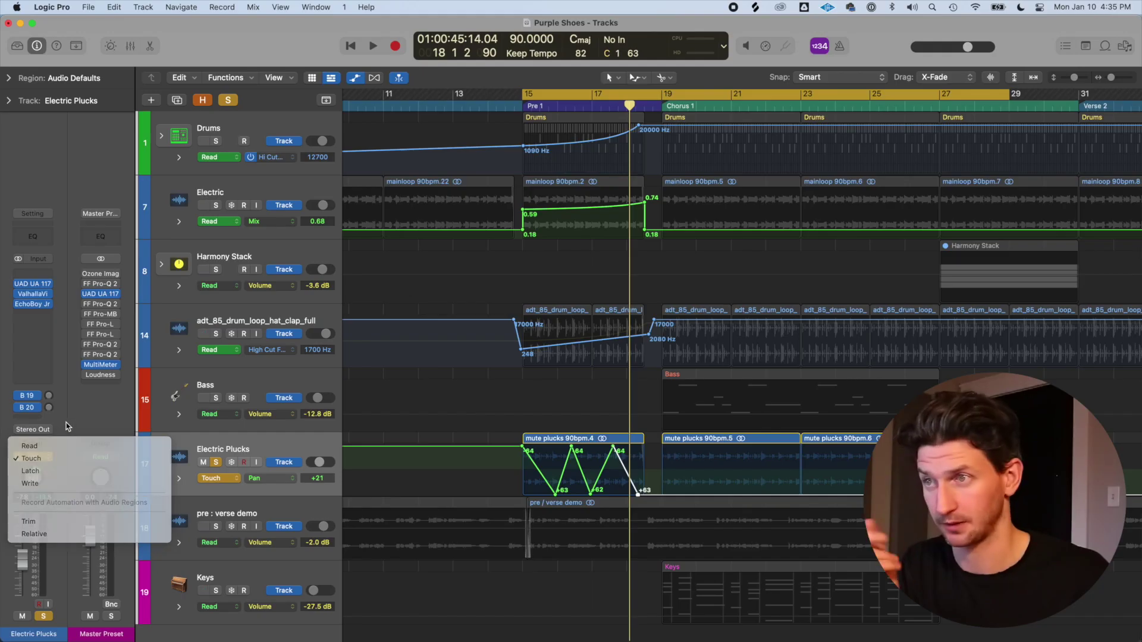
left_click(423, 501)
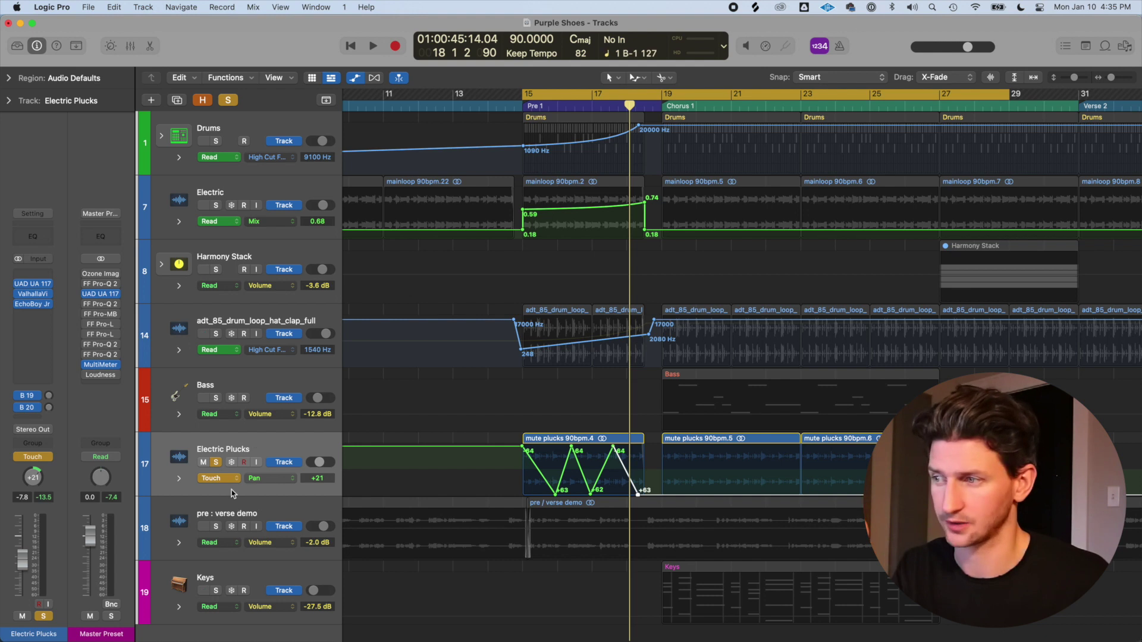
left_click(231, 479)
left_click(231, 486)
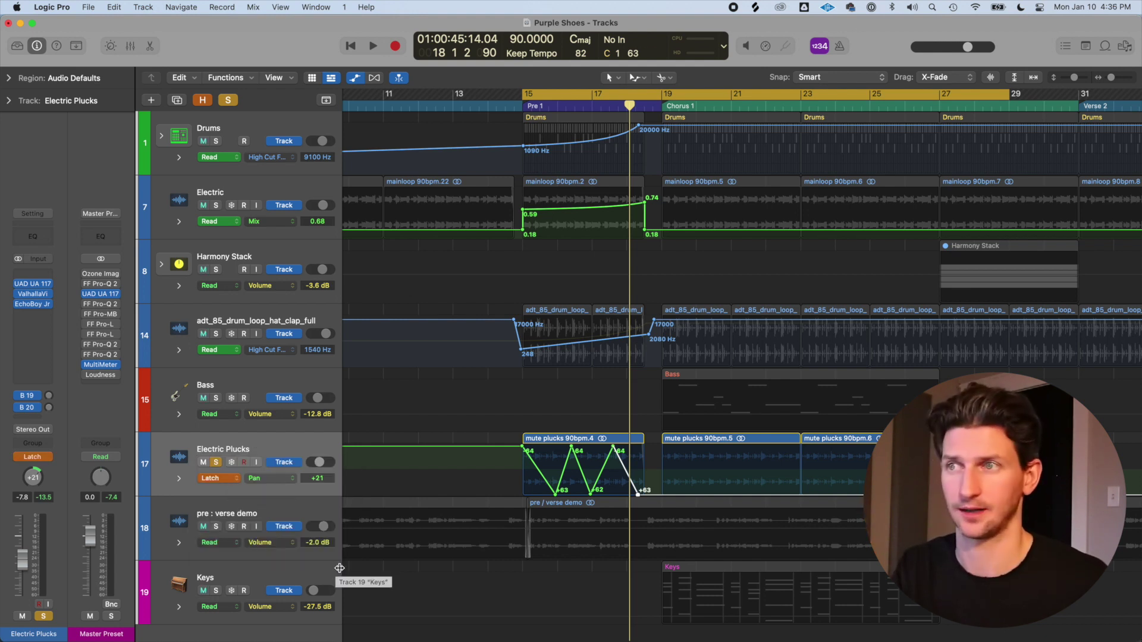
left_click_drag(594, 106, 992, 96)
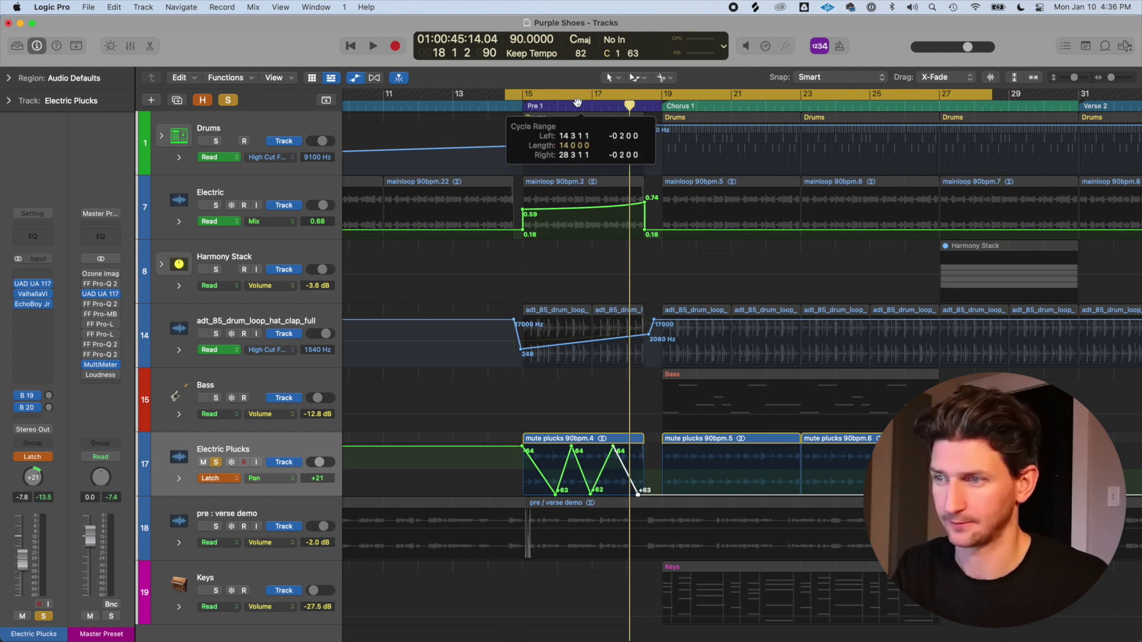
Step: Delete Electric Plucks' pan automation, set the playhead to bar 13, and turn off cycle
right_click(296, 444)
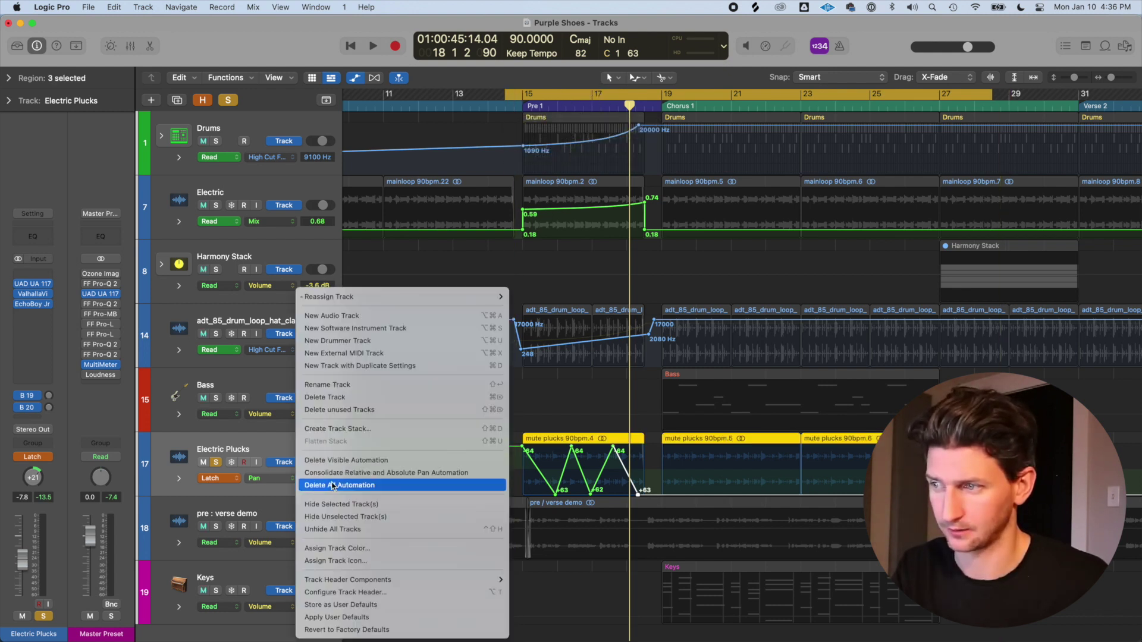
left_click(364, 460)
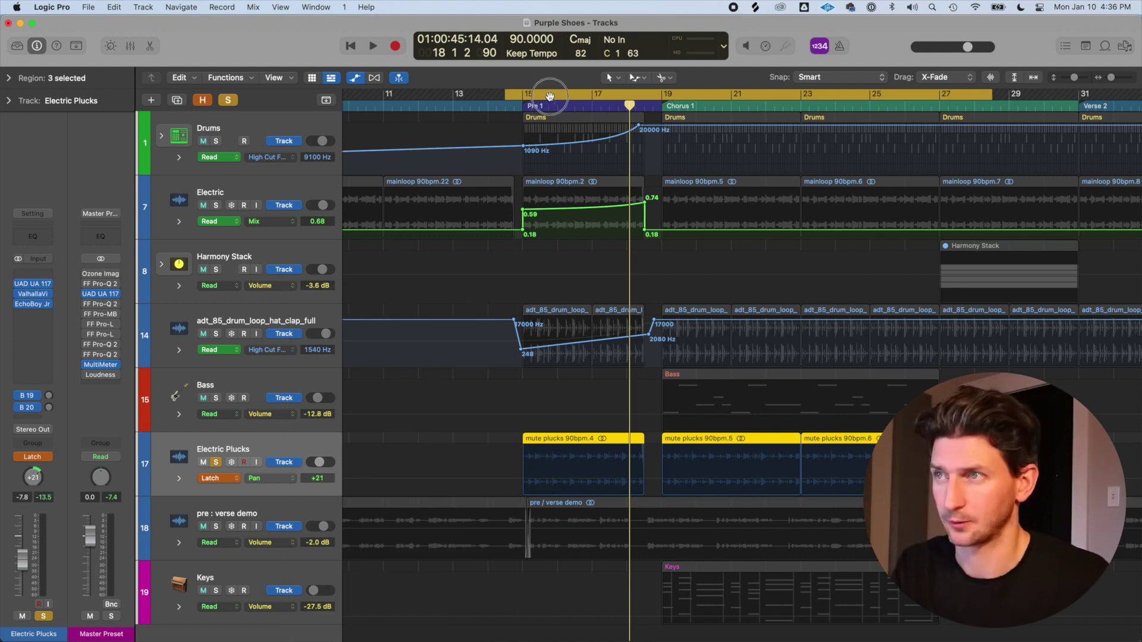
left_click_drag(549, 97, 500, 97)
left_click(452, 106)
key("c")
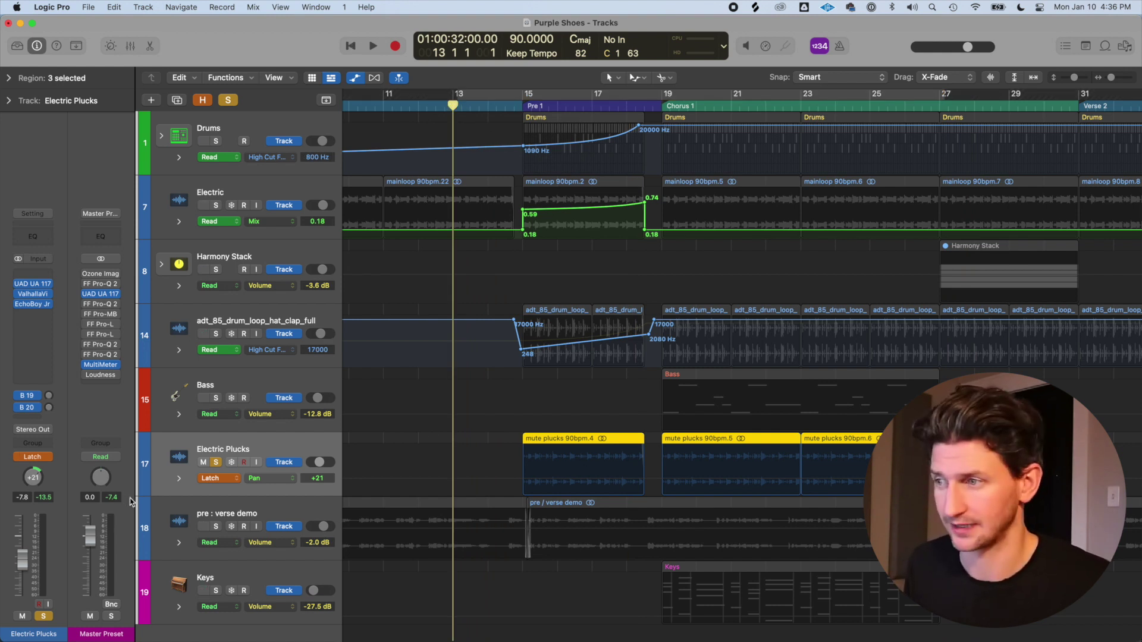
Step: Record a live Latch pan sweep on Electric Plucks during playback, then add a point on the pan line
key("space")
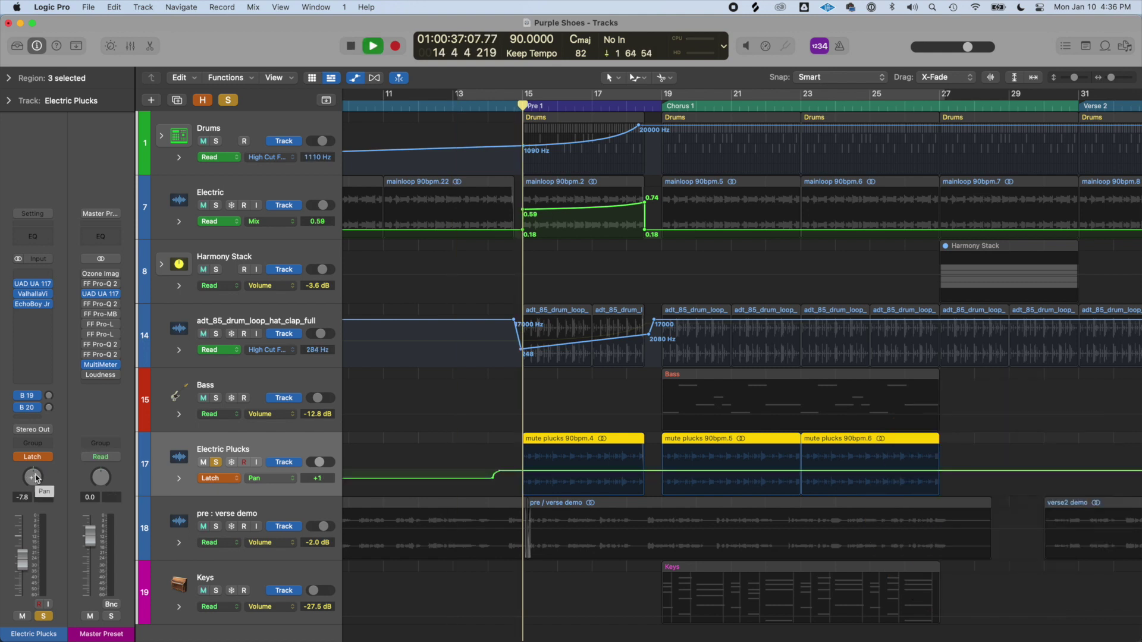
mouse_move(37, 481)
left_mouse_down()
mouse_move(35, 445)
mouse_move(37, 529)
mouse_move(44, 433)
mouse_move(44, 618)
mouse_move(50, 338)
mouse_move(51, 520)
mouse_move(50, 488)
left_mouse_up()
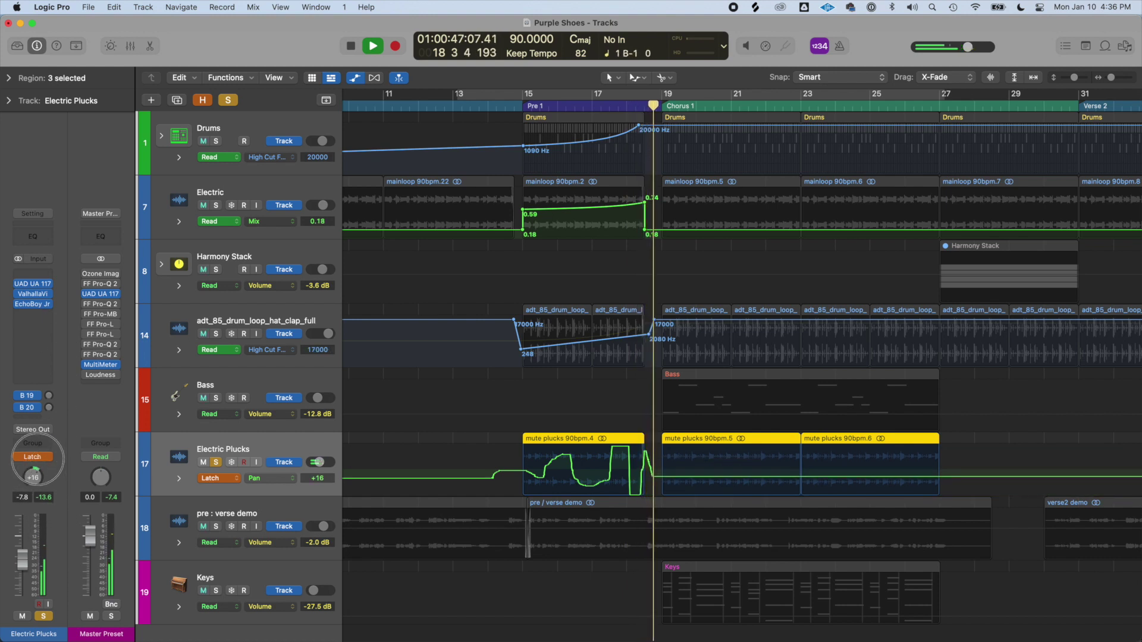
key("space")
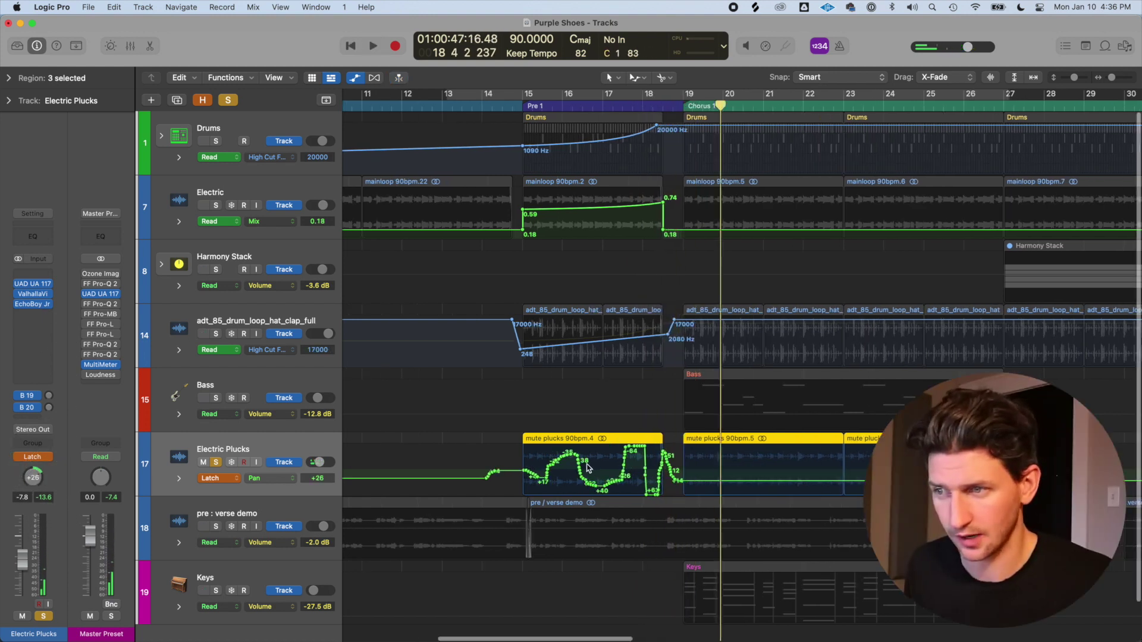
scroll(524, 472, "up", 5)
scroll(526, 474, "right", 2)
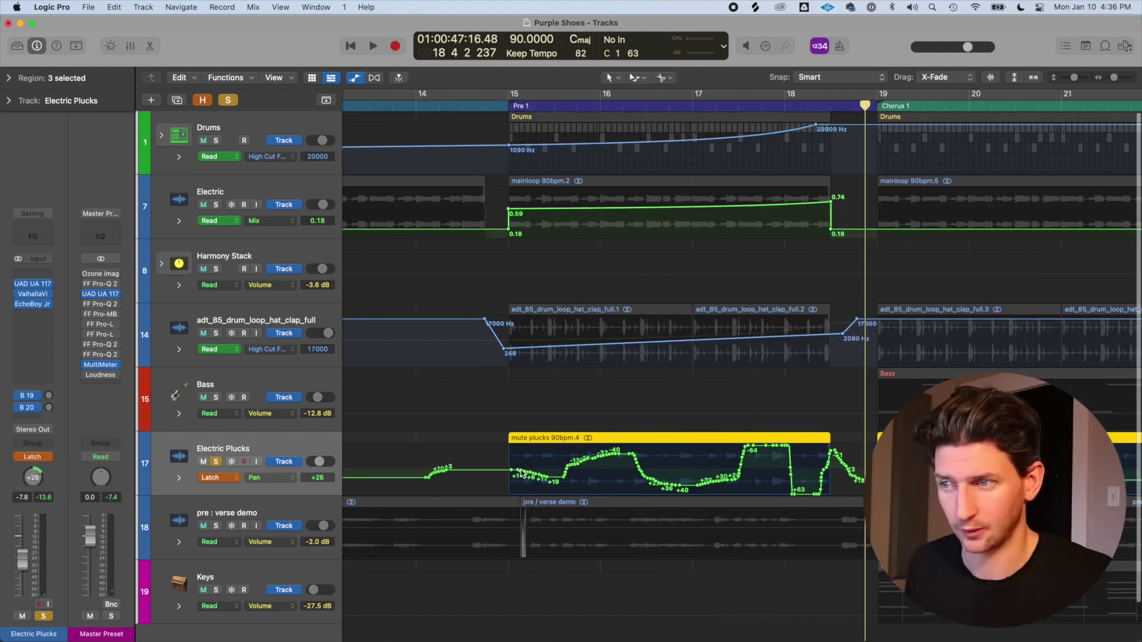
left_click(484, 471)
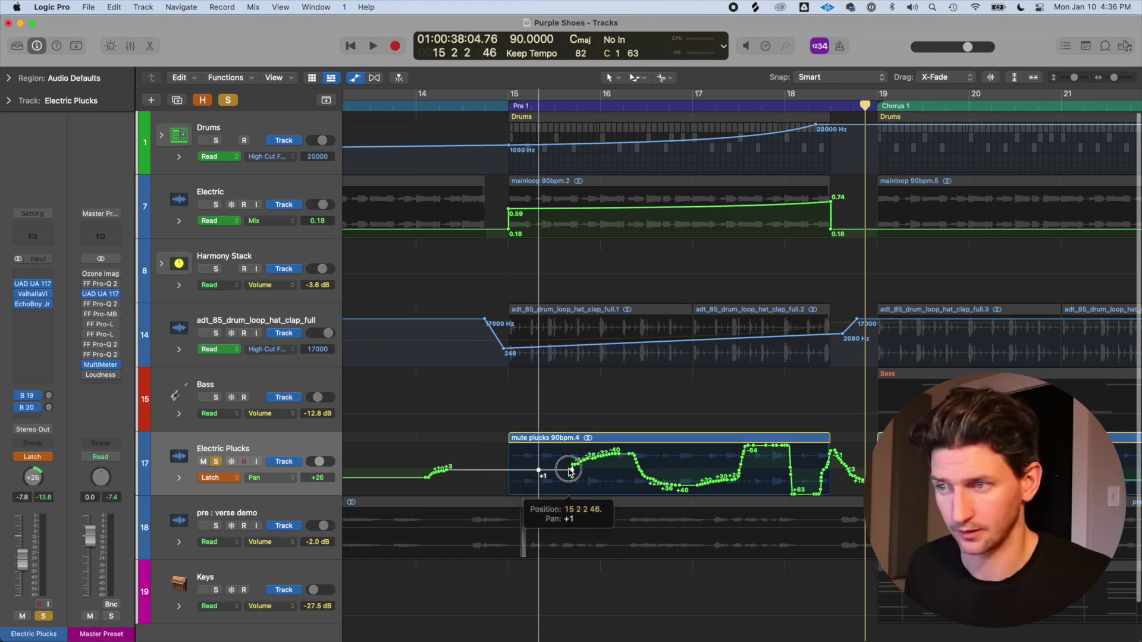
key("cmd+Left")
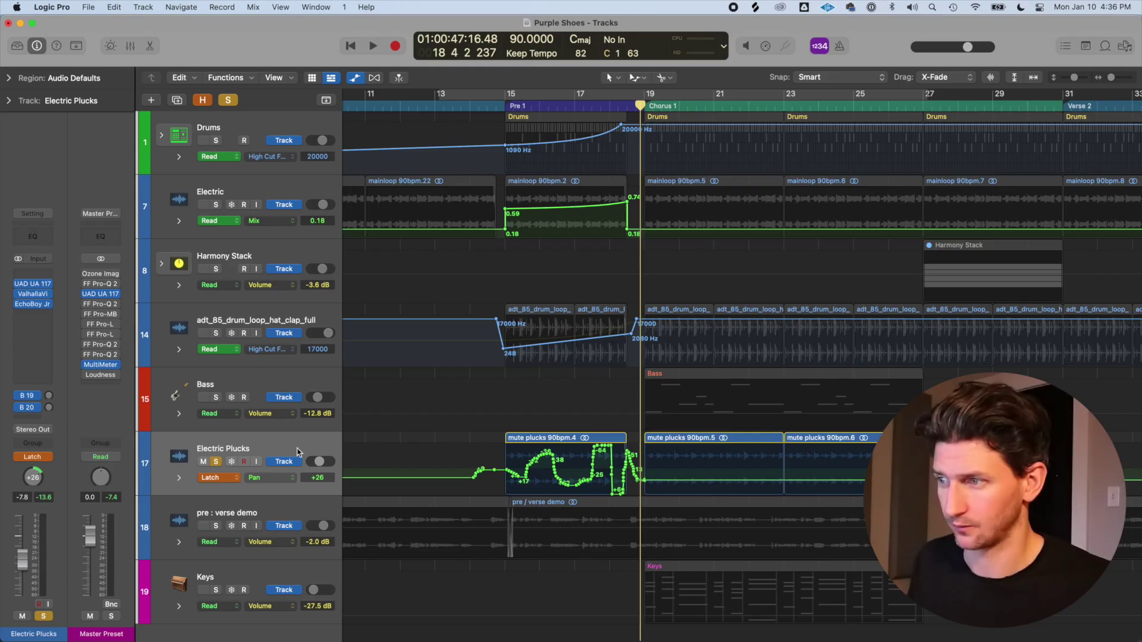
Step: Switch Electric Plucks' automation mode to Touch
right_click(298, 483)
left_click(337, 461)
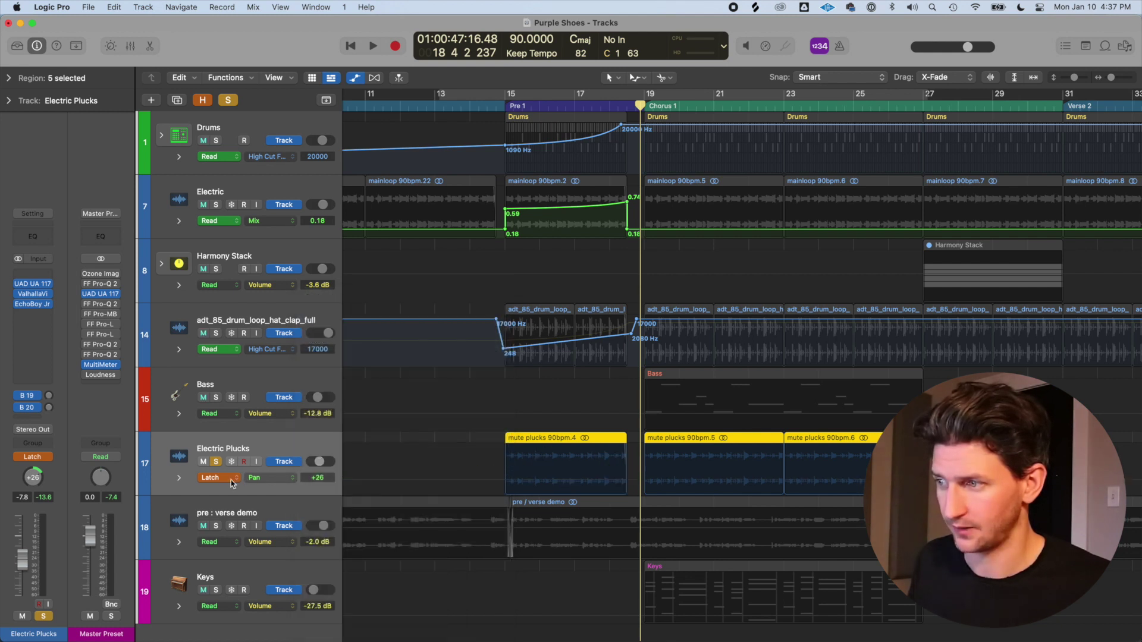
left_click(232, 479)
left_click(245, 465)
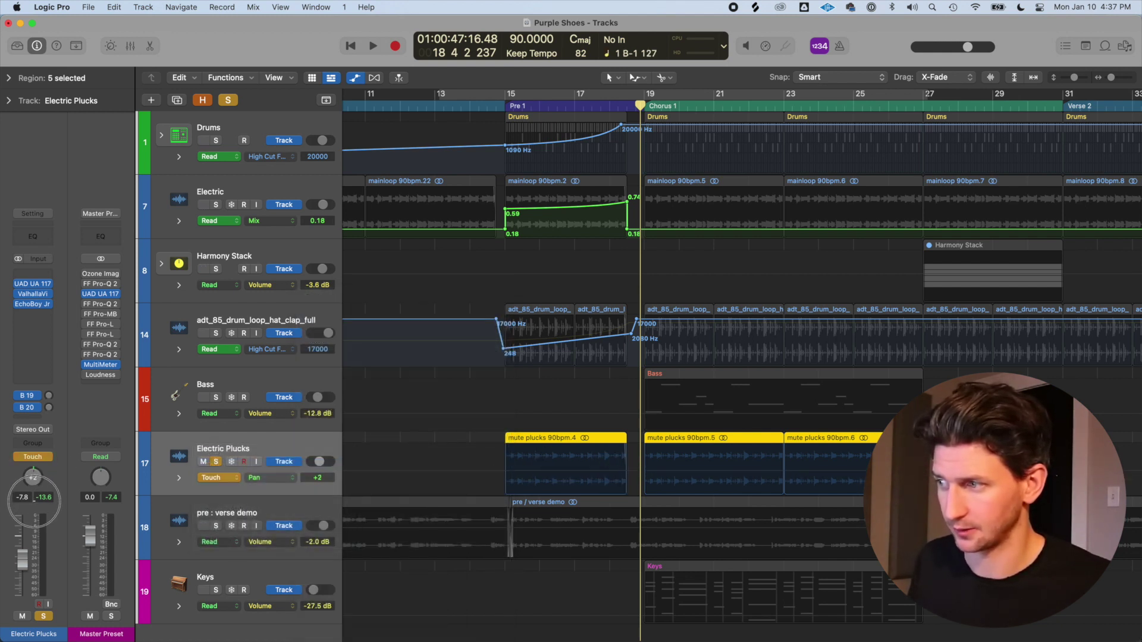
Step: Play from just before Pre 1 while turning Electric Plucks' pan knob
left_click(470, 354)
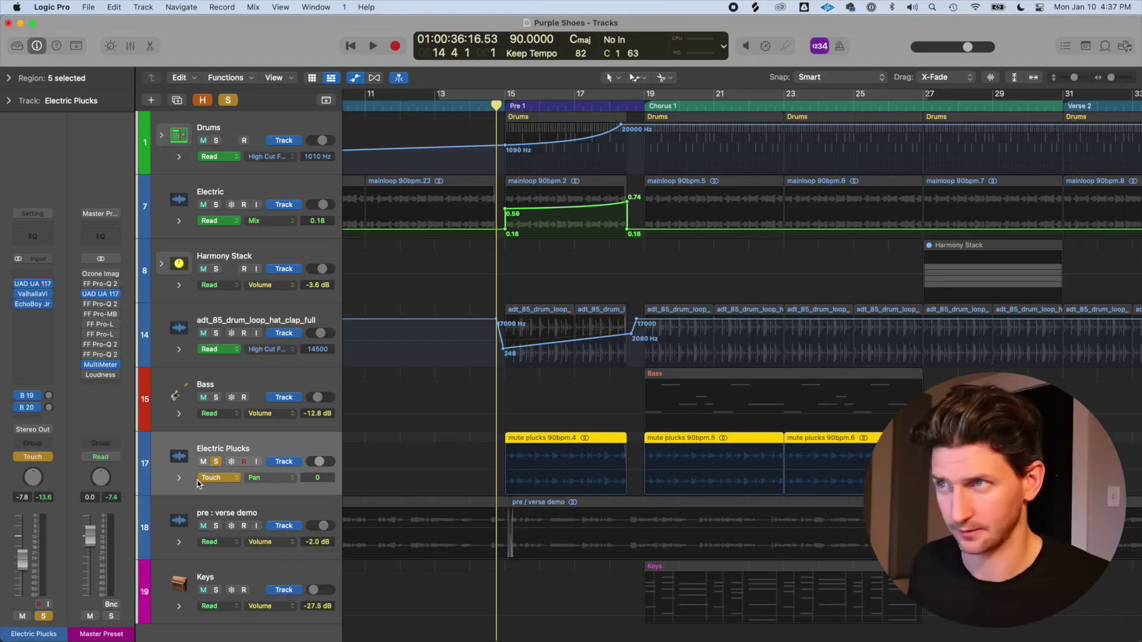
key("space")
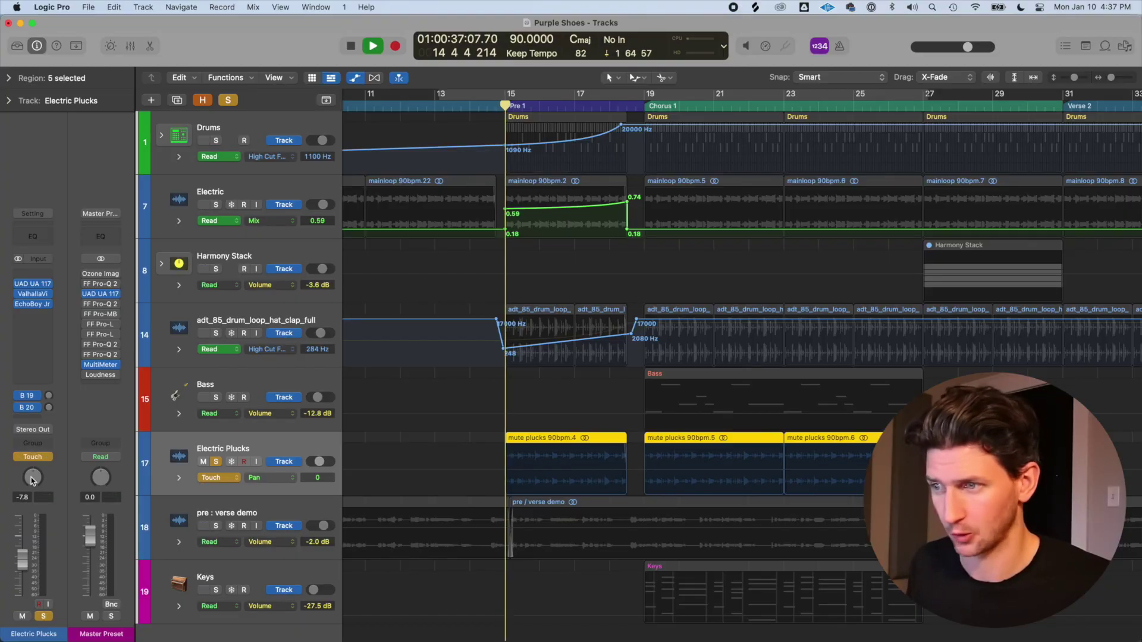
mouse_move(33, 476)
left_mouse_down()
mouse_move(32, 491)
mouse_move(49, 420)
mouse_move(27, 578)
mouse_move(34, 569)
left_mouse_up()
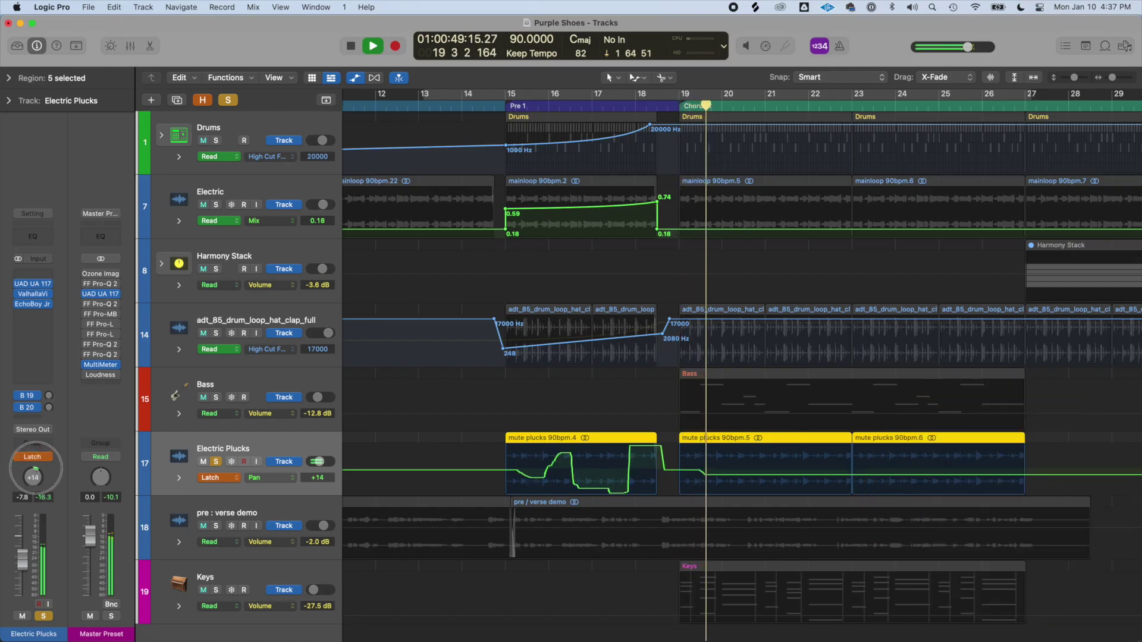
Step: Sweep Electric Plucks' pan further right while recording through Pre 1 into Chorus 1
mouse_move(36, 470)
left_mouse_down()
mouse_move(42, 449)
mouse_move(59, 450)
left_mouse_up()
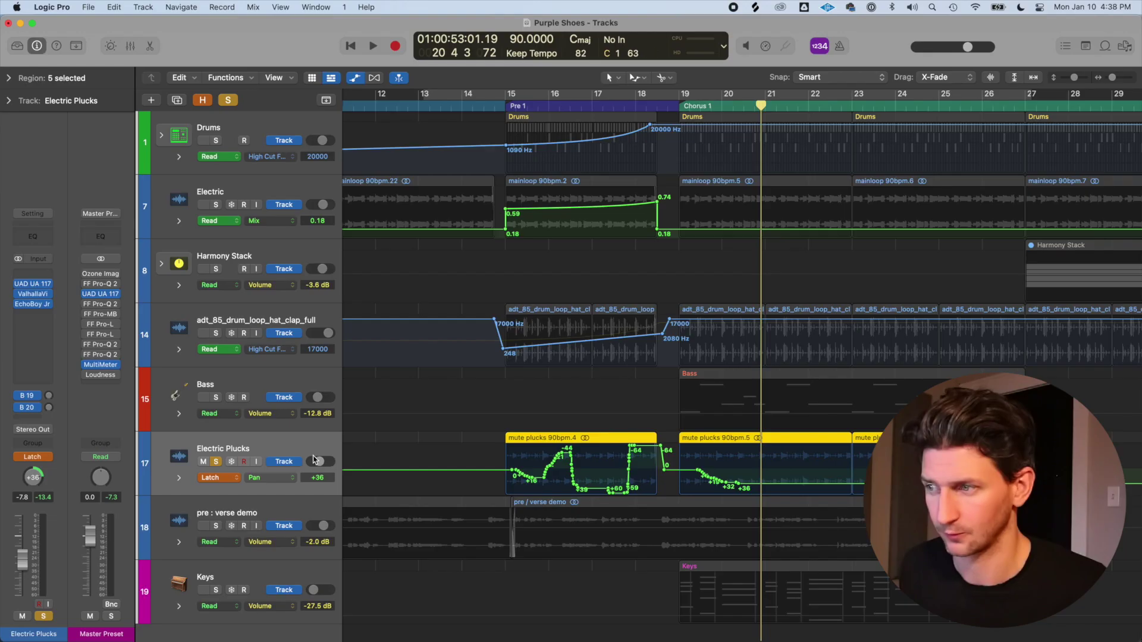
right_click(311, 454)
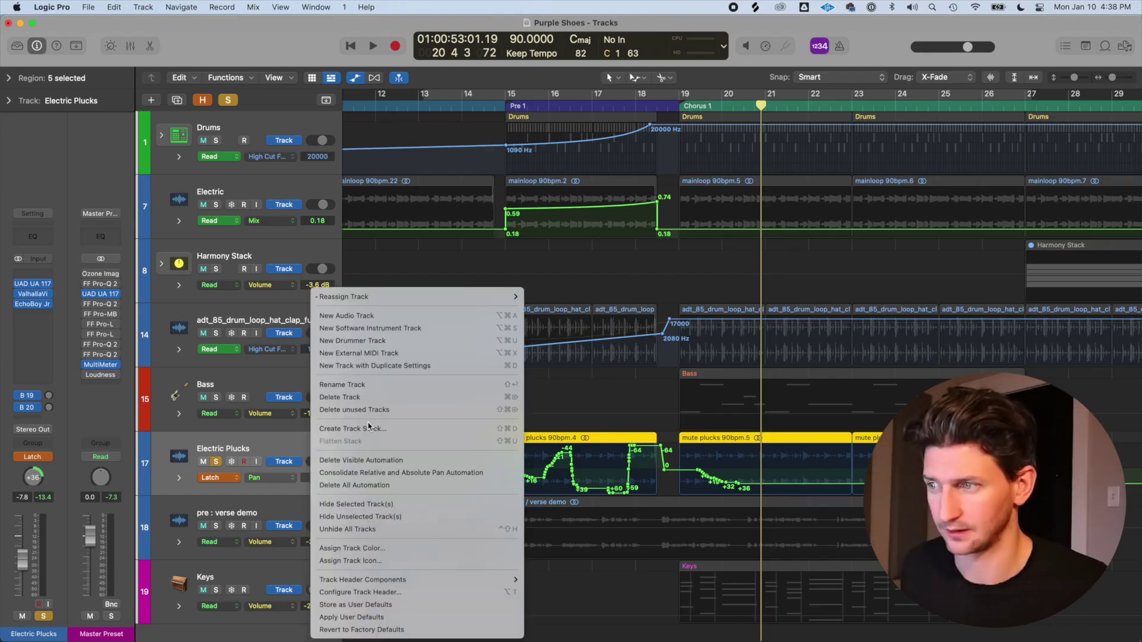
Step: Delete Electric Plucks' visible automation, set it to Read, and hide all automation lanes
left_click(361, 460)
left_click(224, 479)
left_click(232, 458)
key("a")
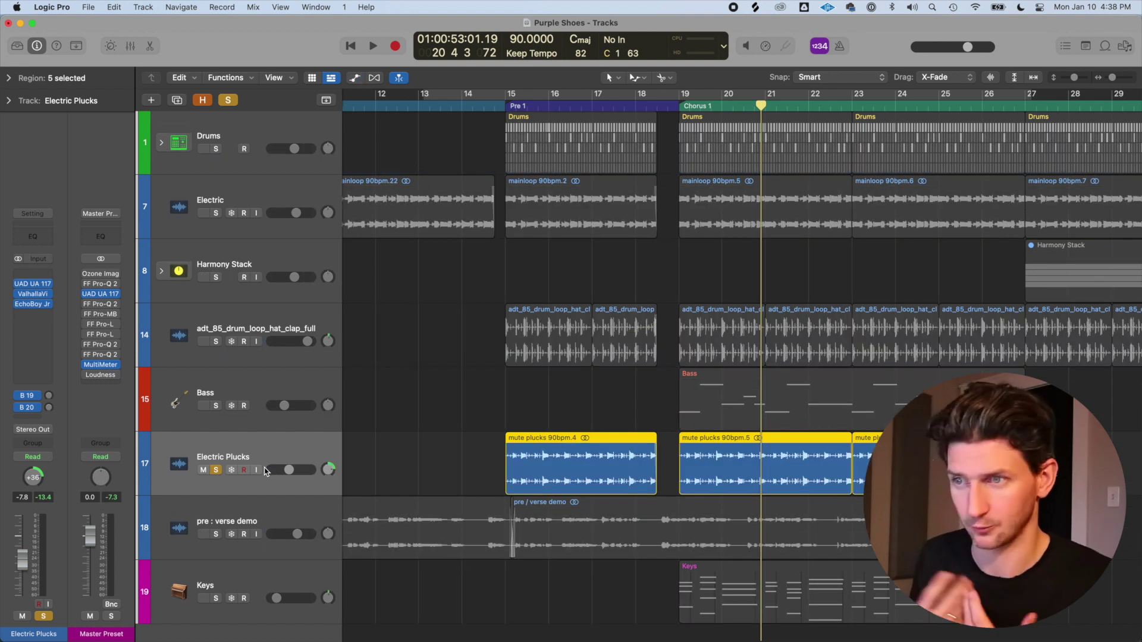
key("space")
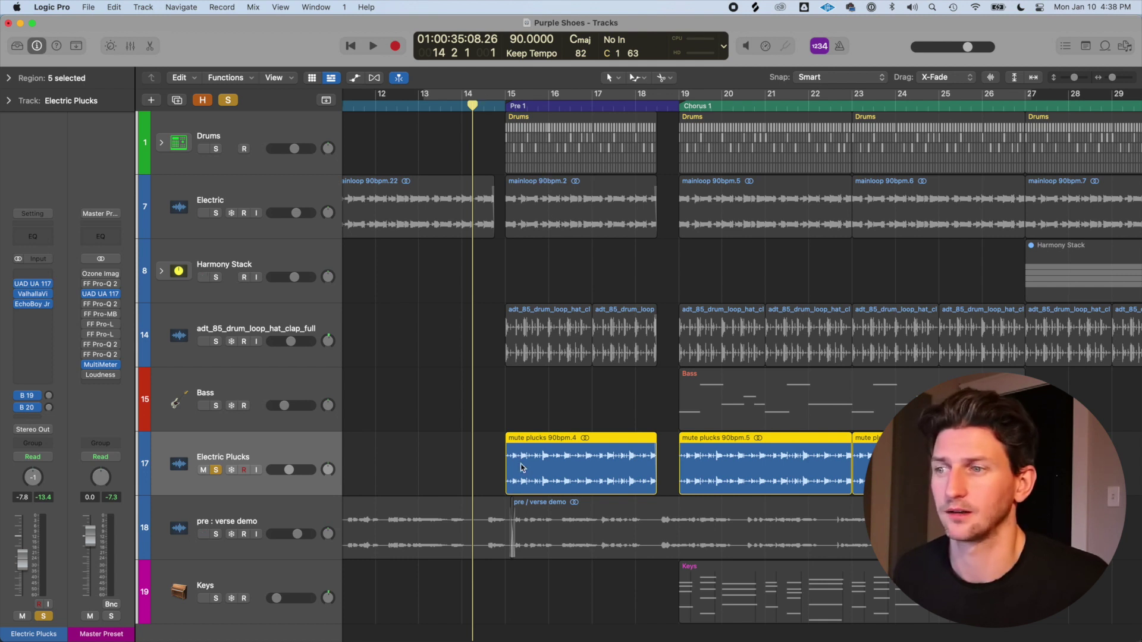
Step: In Touch mode, turn Electric Plucks' pan during playback and release so it snaps back to -1
left_click(49, 458)
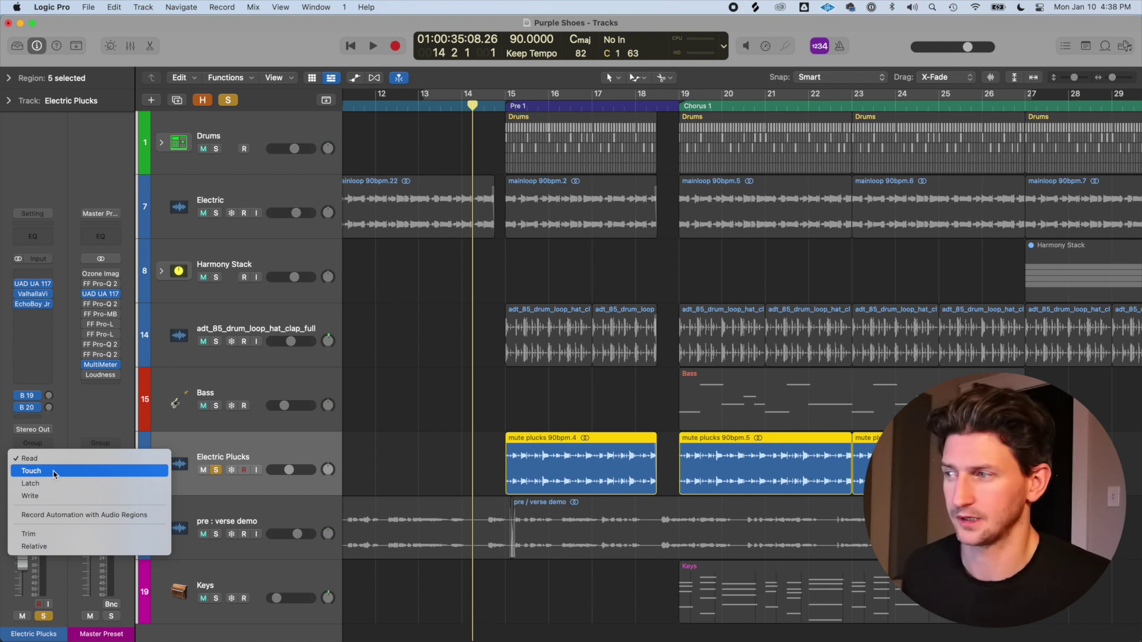
left_click(55, 473)
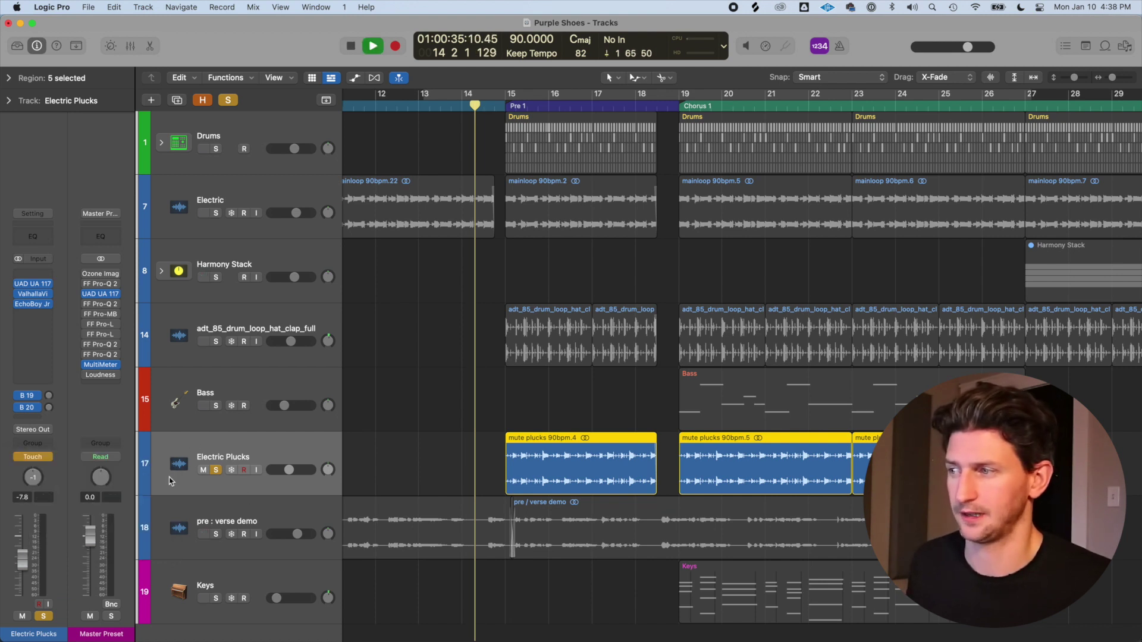
left_click_drag(32, 476, 38, 448)
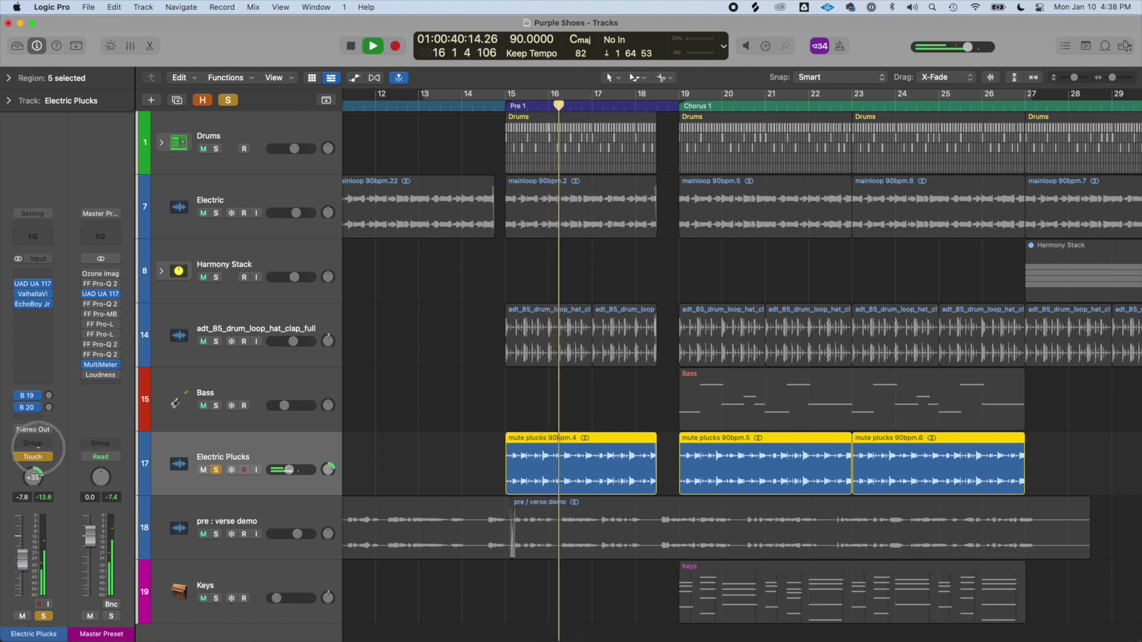
left_click_drag(36, 443, 41, 450)
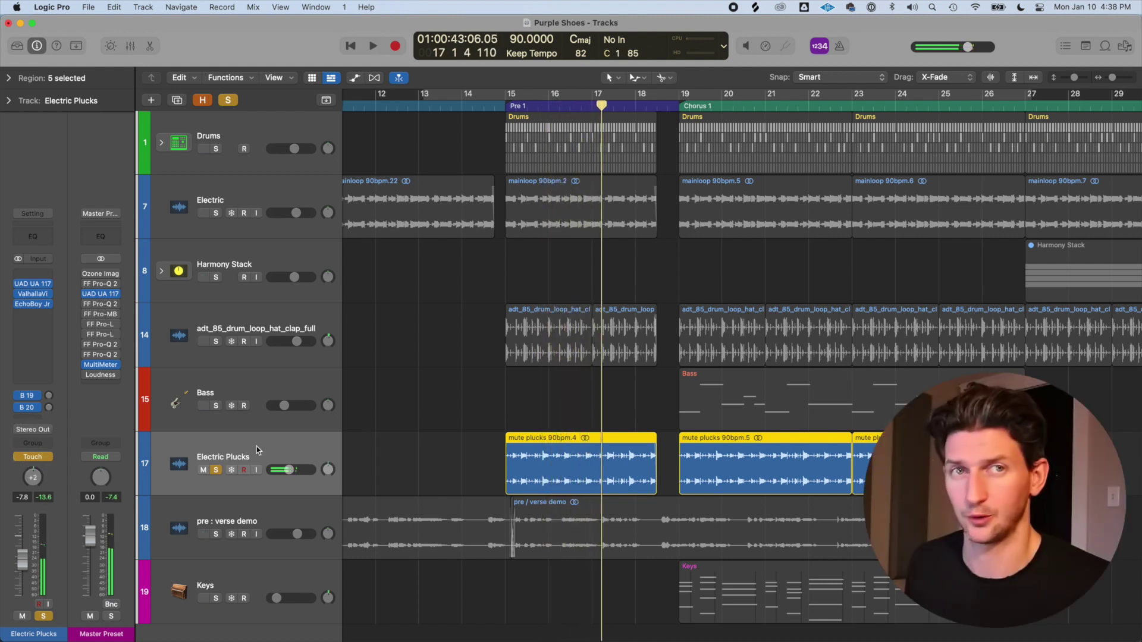
key("a")
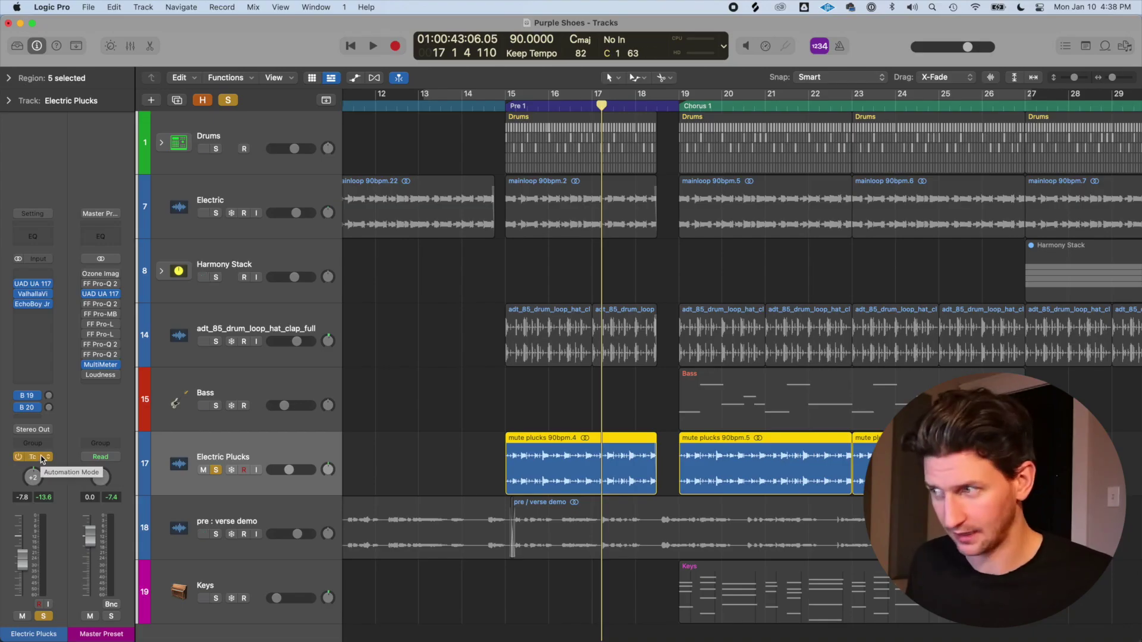
Step: Keep Electric Plucks in Touch mode and nudge its volume to -2.1 dB
left_click(42, 457)
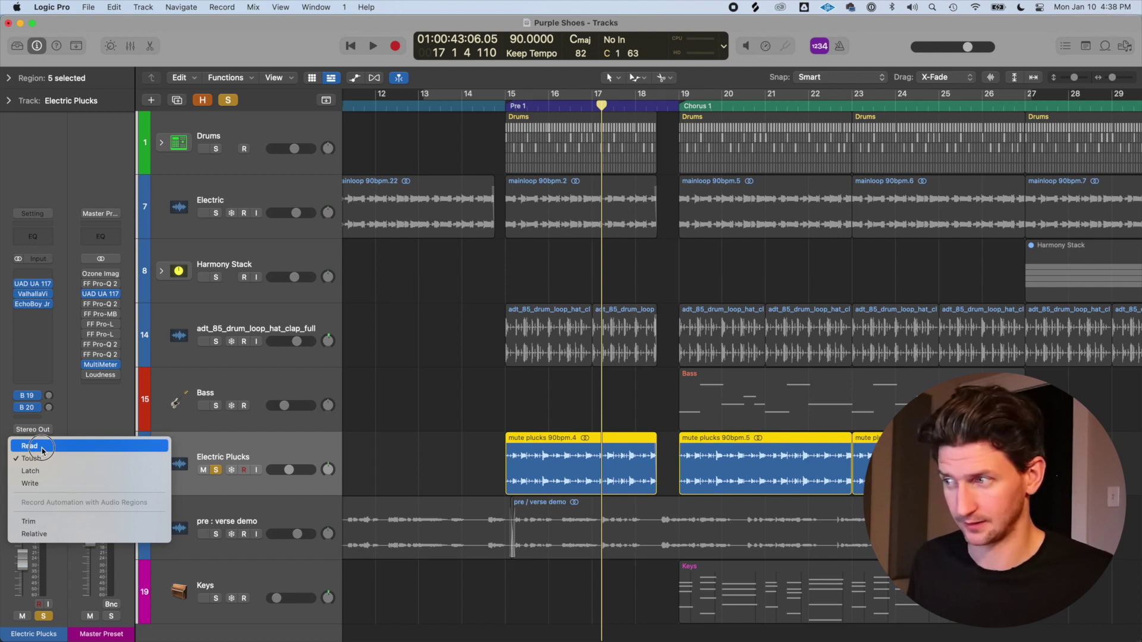
left_click(43, 459)
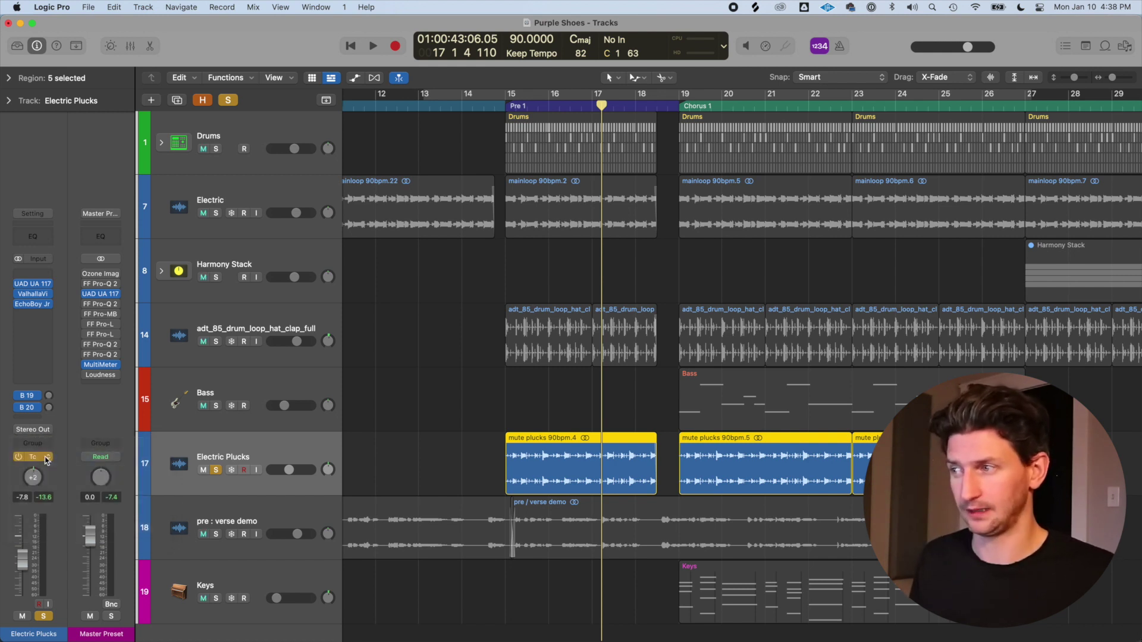
scroll(847, 163, "down", 5)
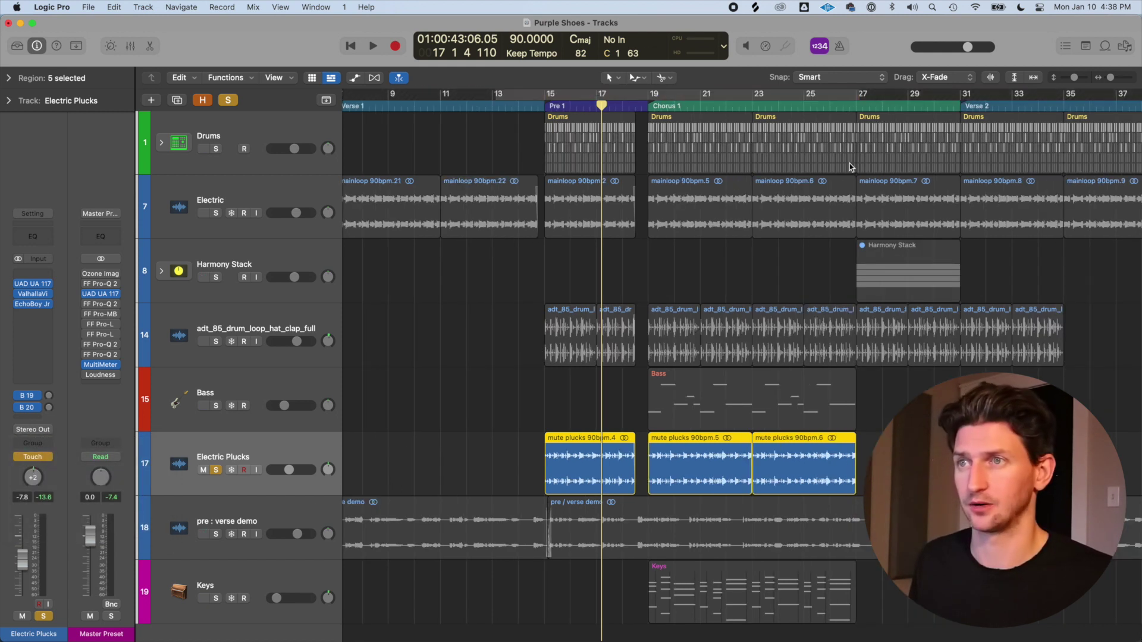
scroll(848, 164, "right", 3)
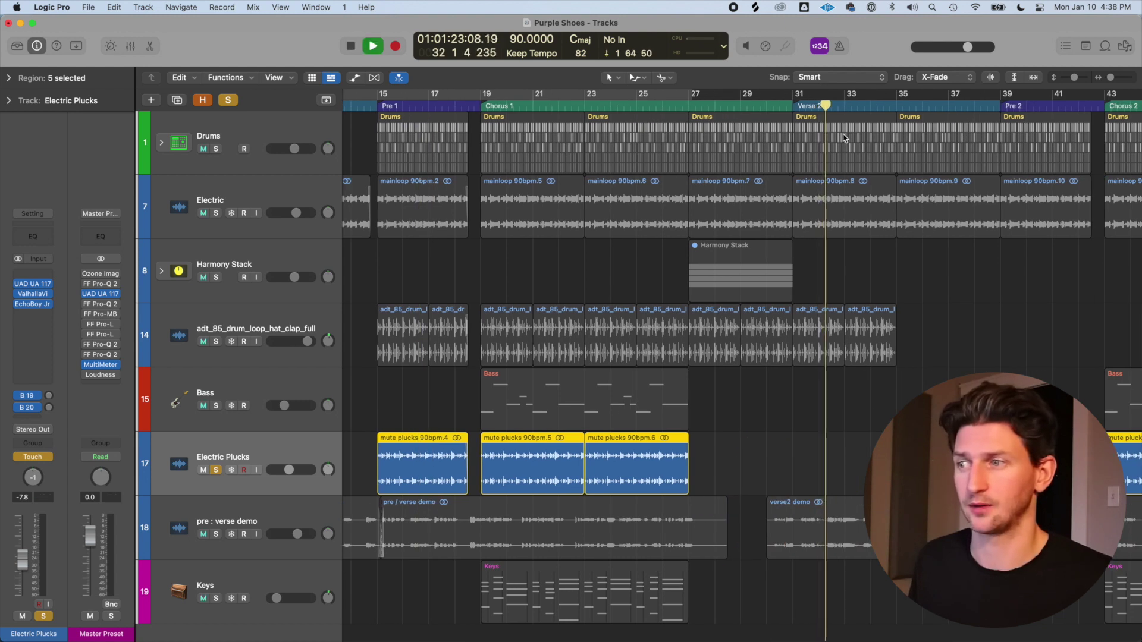
left_click_drag(291, 472, 319, 469)
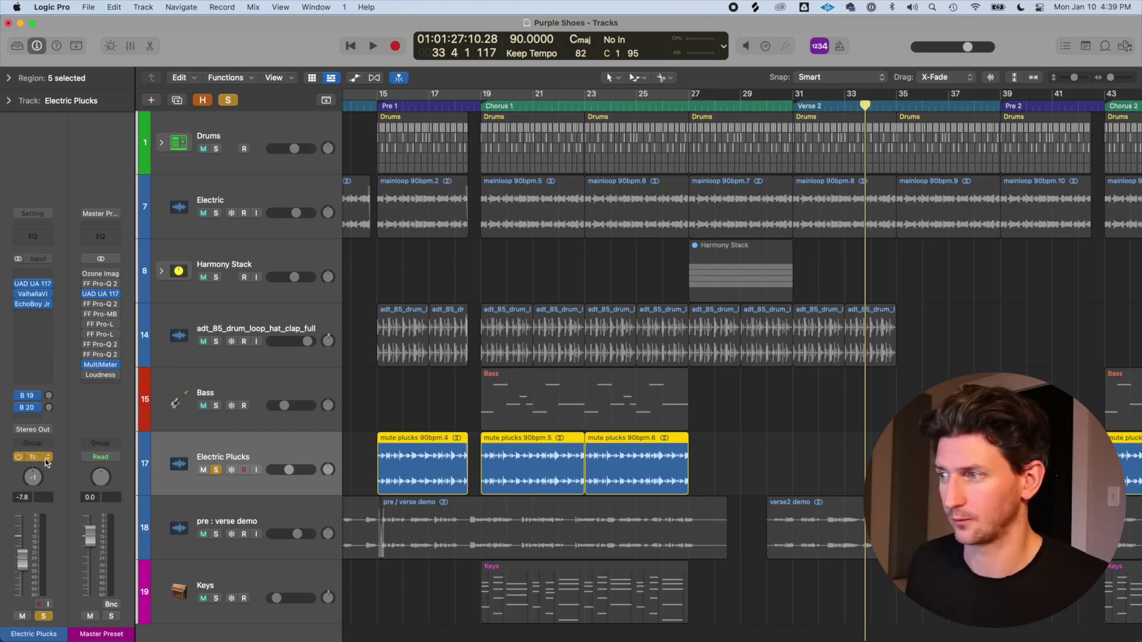
Step: Return Electric Plucks' automation mode to Read
left_click(47, 462)
left_click(33, 446)
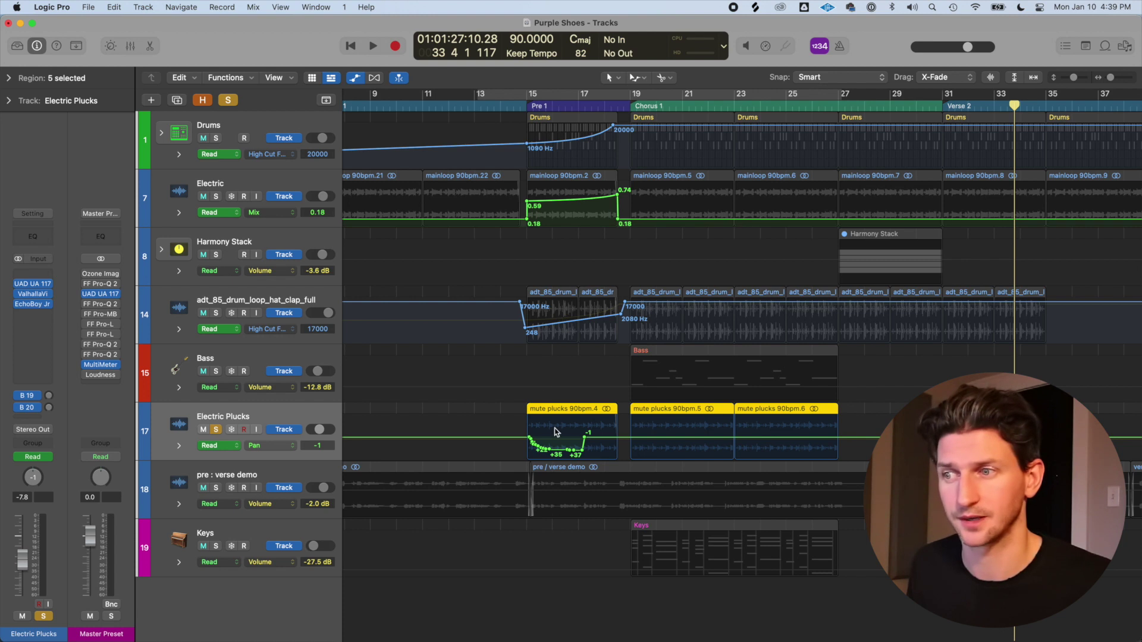
Step: Zoom into Pre 1, merge the +12 pan point onto +9, and lower the peak to +38
key("z")
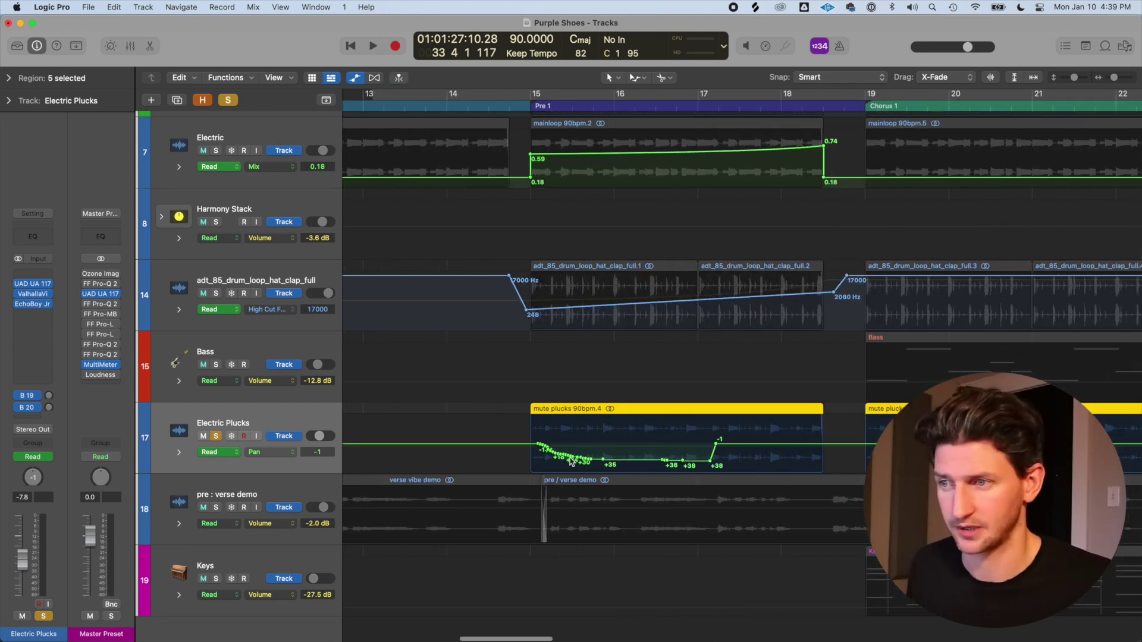
mouse_move(549, 450)
left_mouse_down()
mouse_move(509, 449)
mouse_move(703, 469)
left_mouse_up()
left_click_drag(537, 449, 709, 459)
left_click_drag(619, 454, 612, 472)
Step: Flatten the pan to -1, raise late Pre 1 points to -18 and -51, and set the playhead to bar 16
left_click_drag(710, 460, 480, 446)
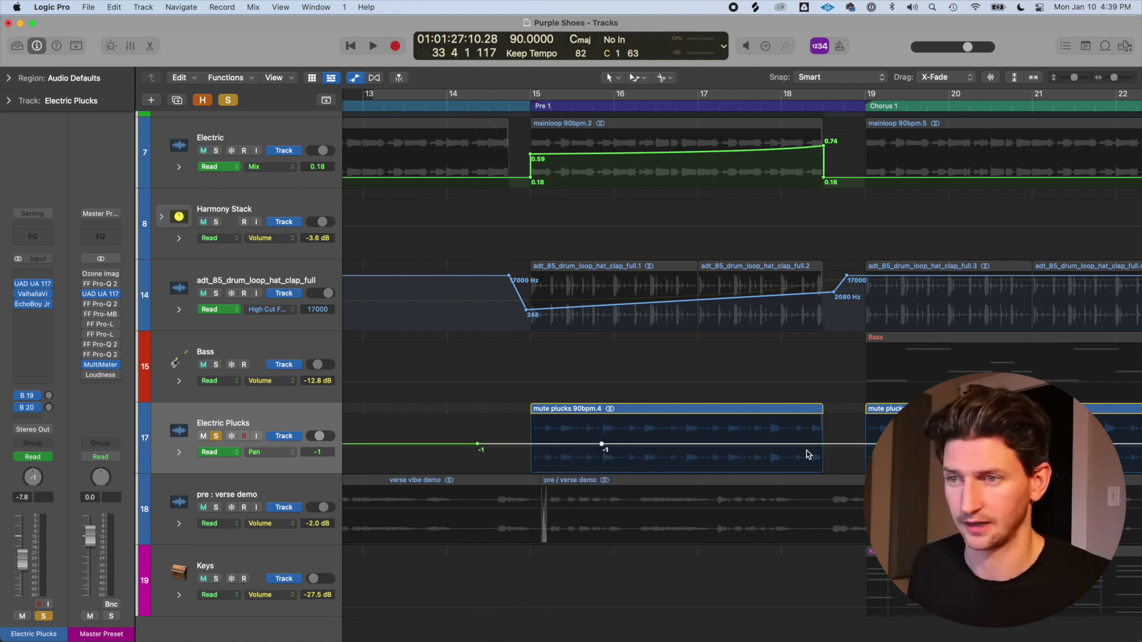
mouse_move(761, 445)
left_mouse_down()
mouse_move(762, 421)
mouse_move(718, 437)
mouse_move(762, 421)
left_mouse_up()
left_click(620, 103)
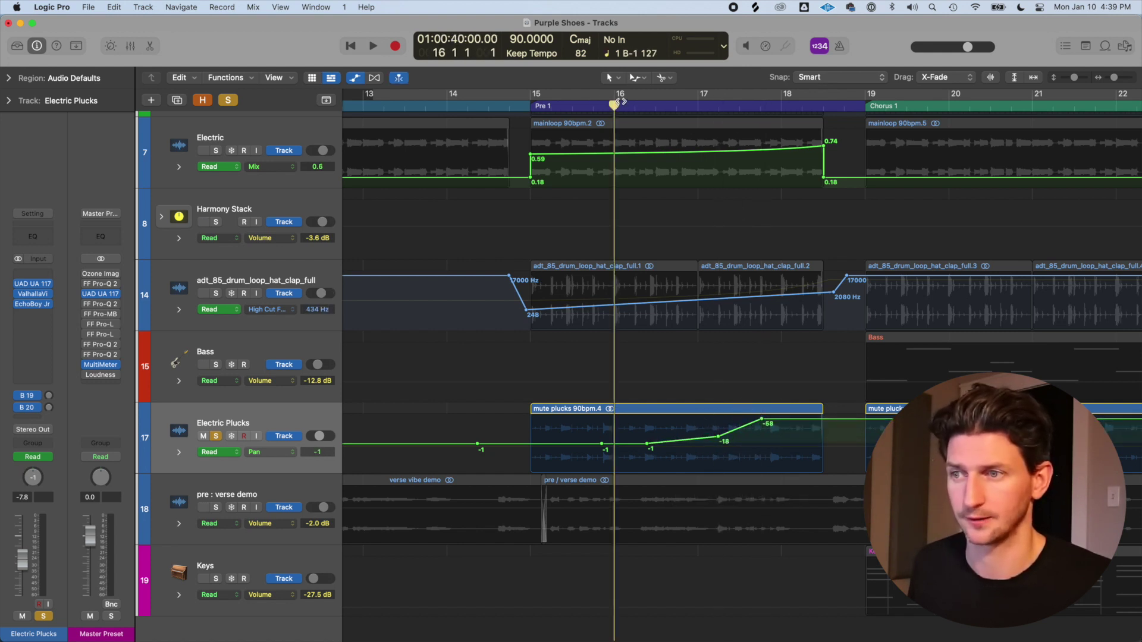
left_click(33, 456)
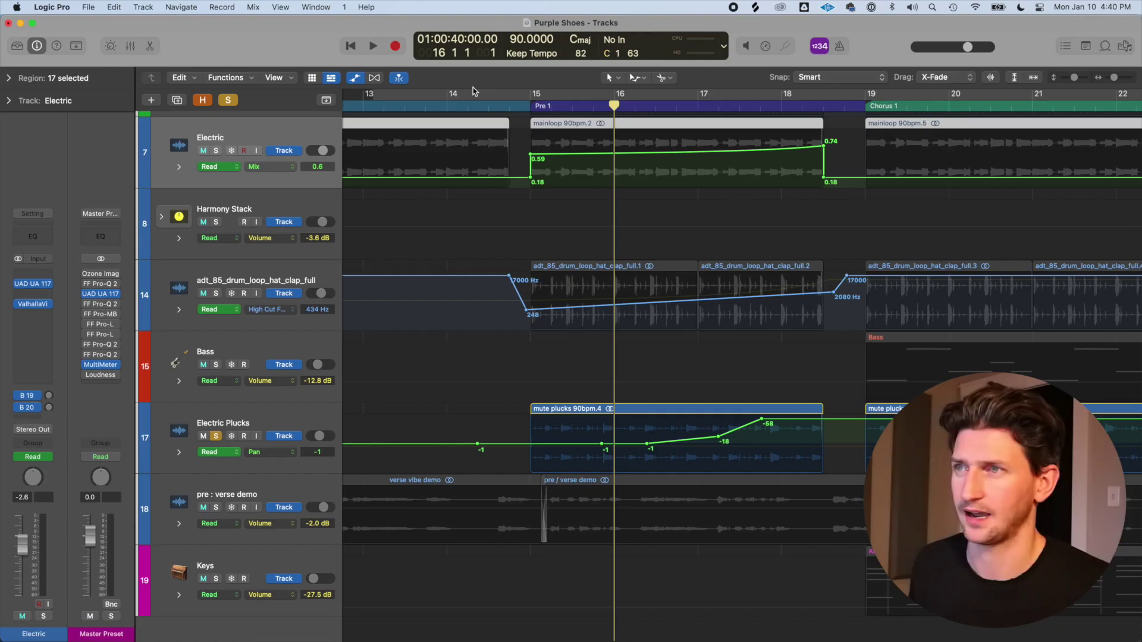
key("super+Up")
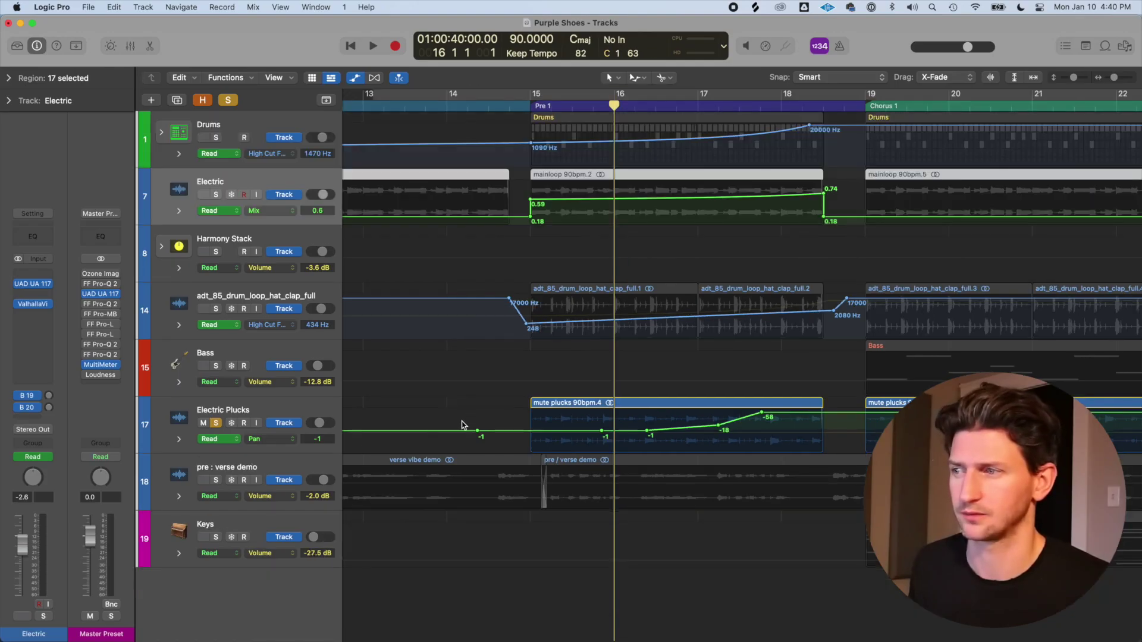
left_click(304, 410)
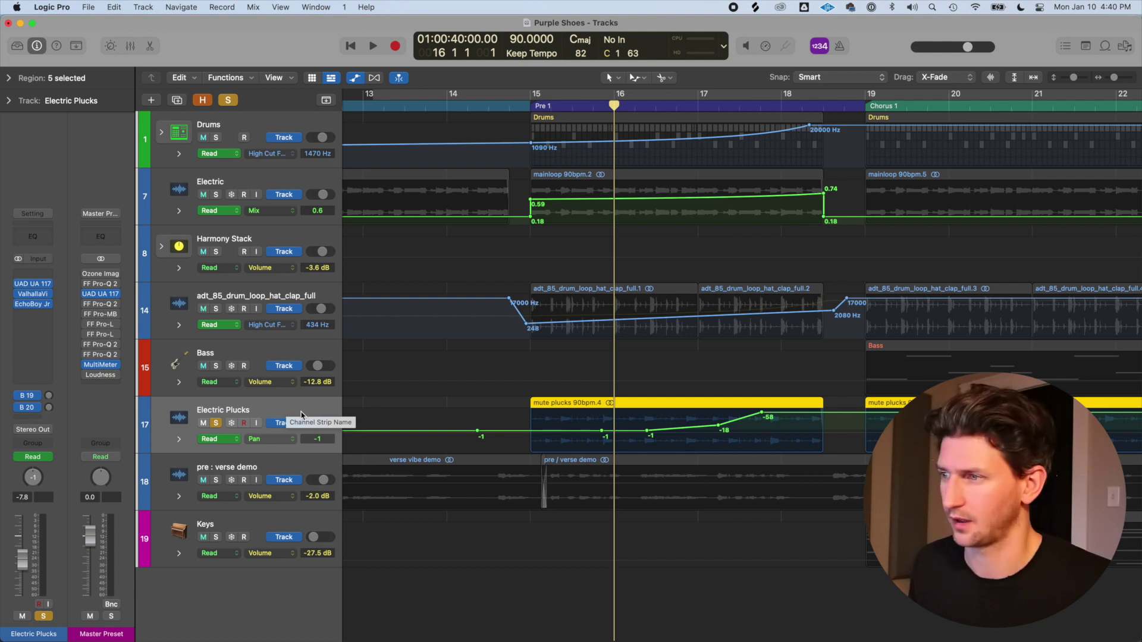
left_click(43, 457)
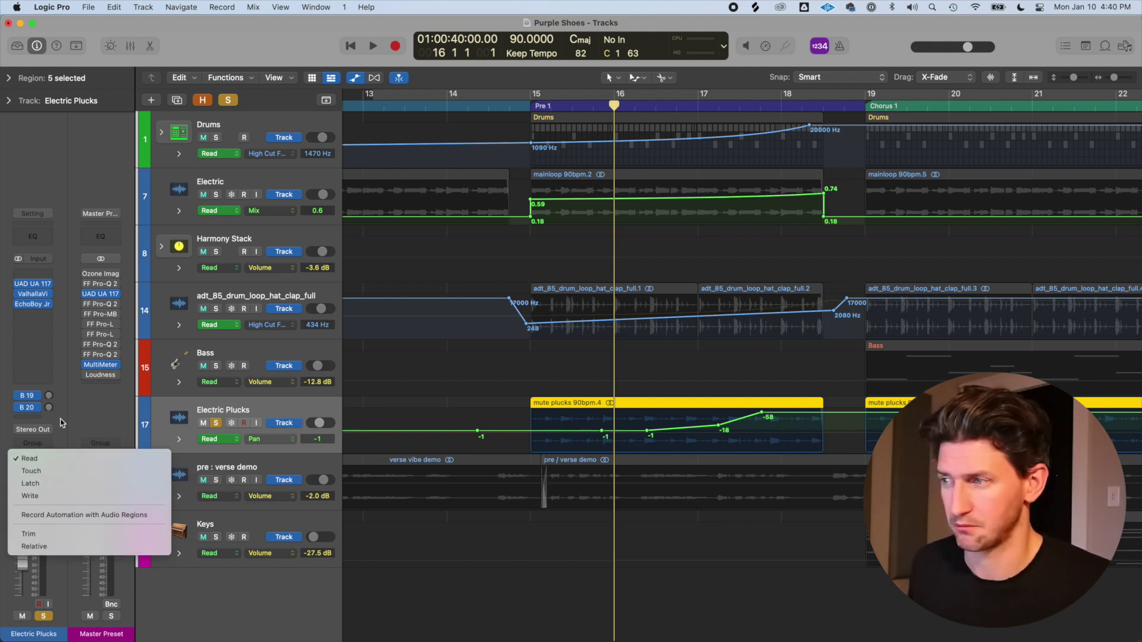
left_click(78, 425)
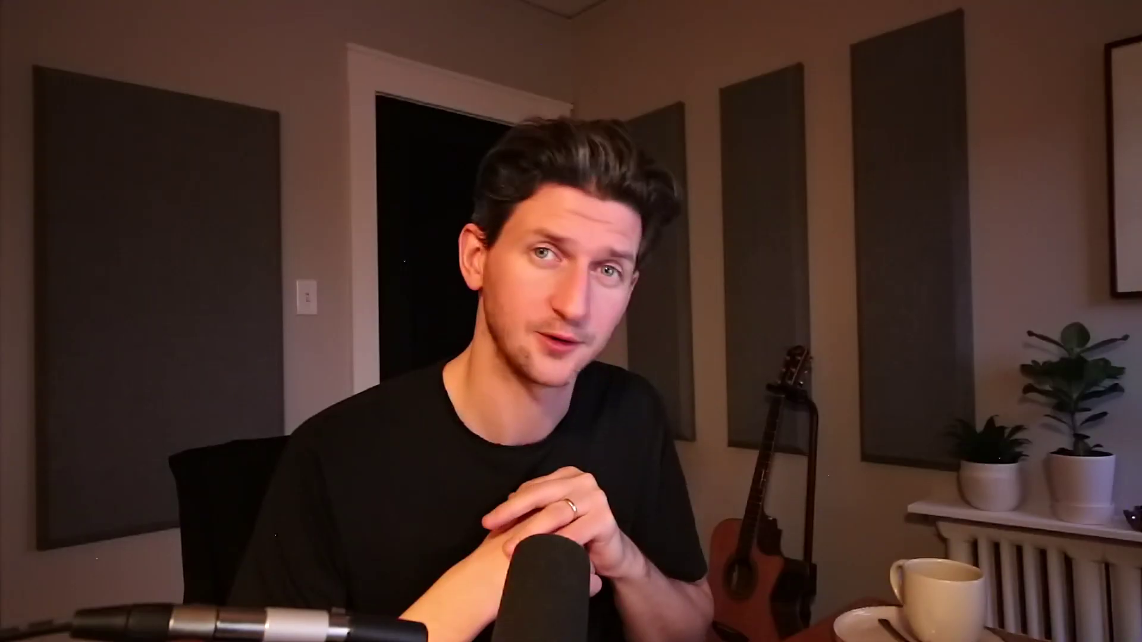